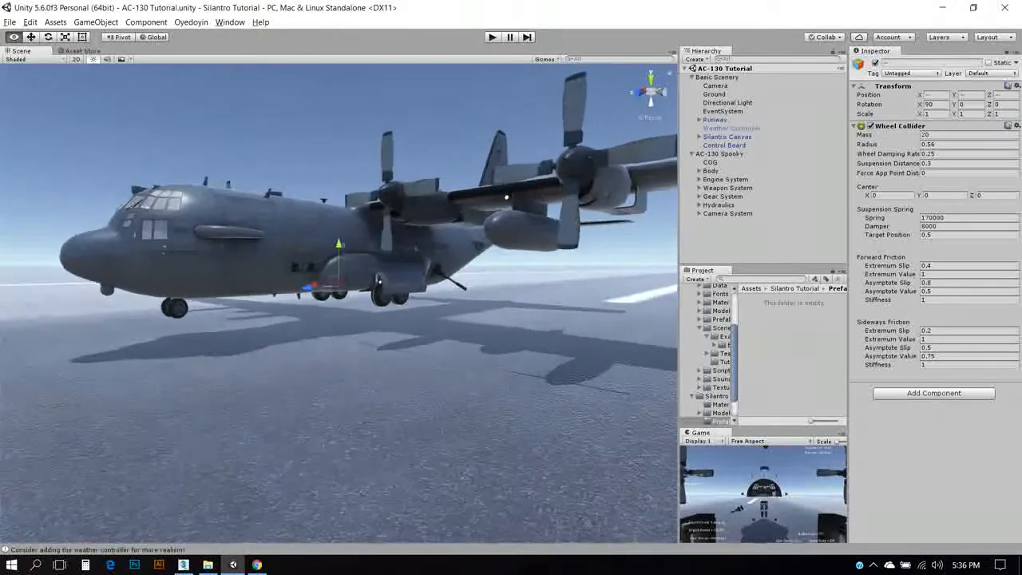
Step: Set the AC-130 Spooky's capsule collider center to X 0.09 and Z 2.52
{"action": "left_click_drag", "start_coordinate": [541, 428], "coordinate": [663, 527], "text": "alt"}
{"action": "left_click_drag", "start_coordinate": [239, 319], "coordinate": [239, 250], "text": "alt"}
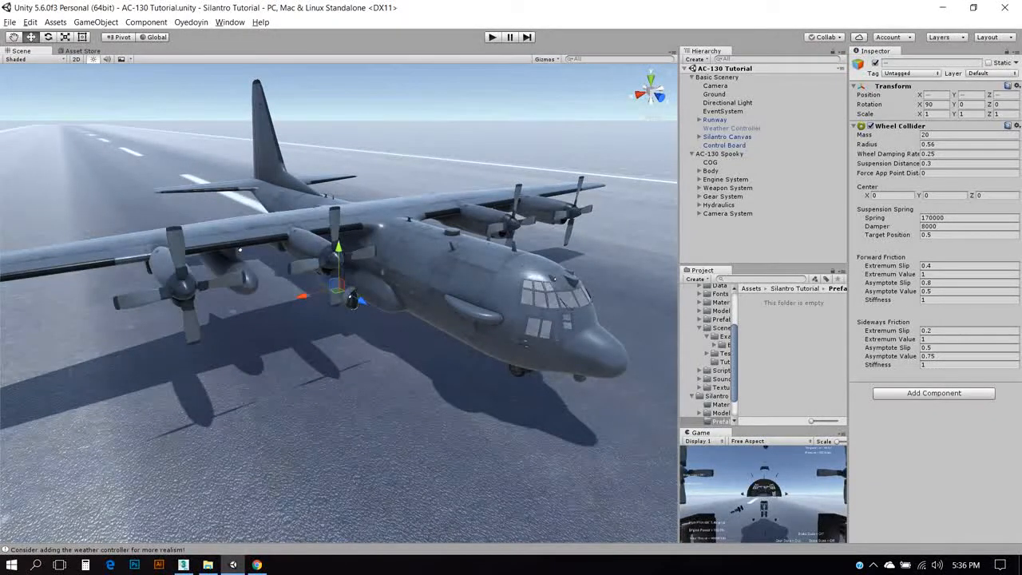
{"action": "left_click", "coordinate": [239, 250]}
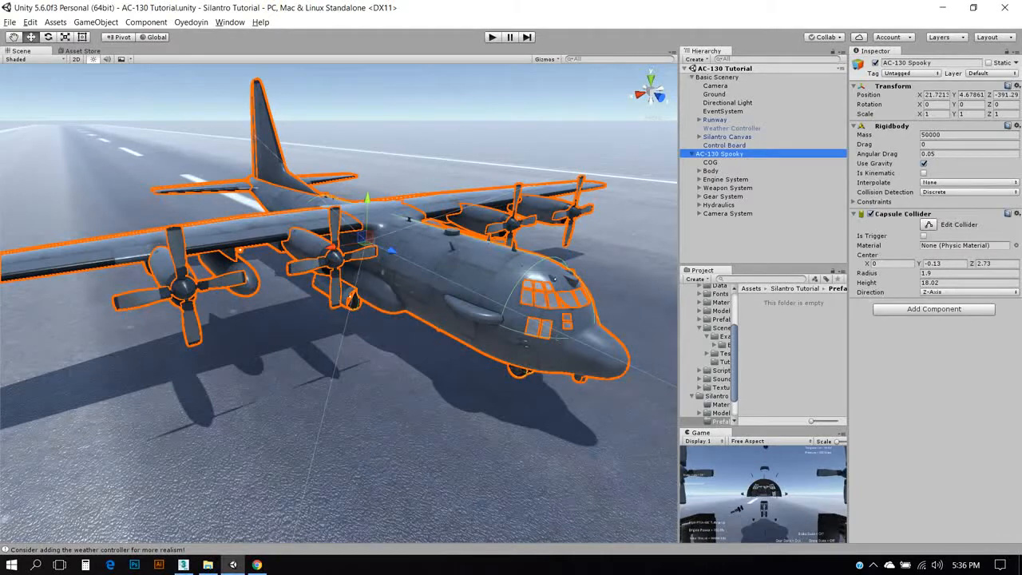
{"action": "left_click_drag", "start_coordinate": [351, 296], "coordinate": [148, 238], "text": "alt"}
{"action": "left_click_drag", "start_coordinate": [356, 276], "coordinate": [444, 284], "text": "alt"}
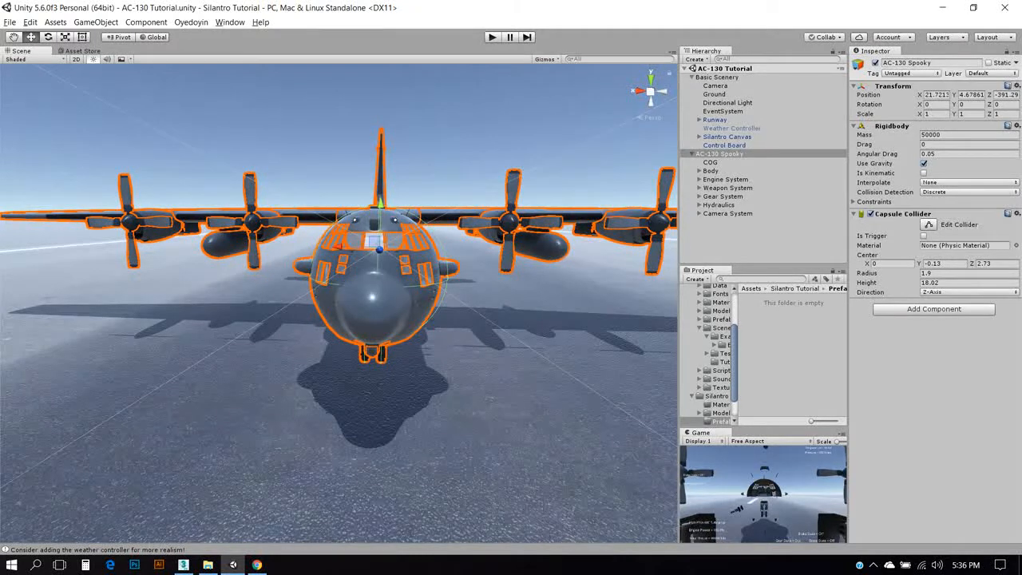
{"action": "left_click_drag", "start_coordinate": [919, 263], "coordinate": [913, 264]}
{"action": "key", "text": "ctrl+z"}
{"action": "left_click", "coordinate": [971, 264]}
{"action": "type", "text": "2.52"}
{"action": "left_click_drag", "start_coordinate": [867, 263], "coordinate": [868, 263]}
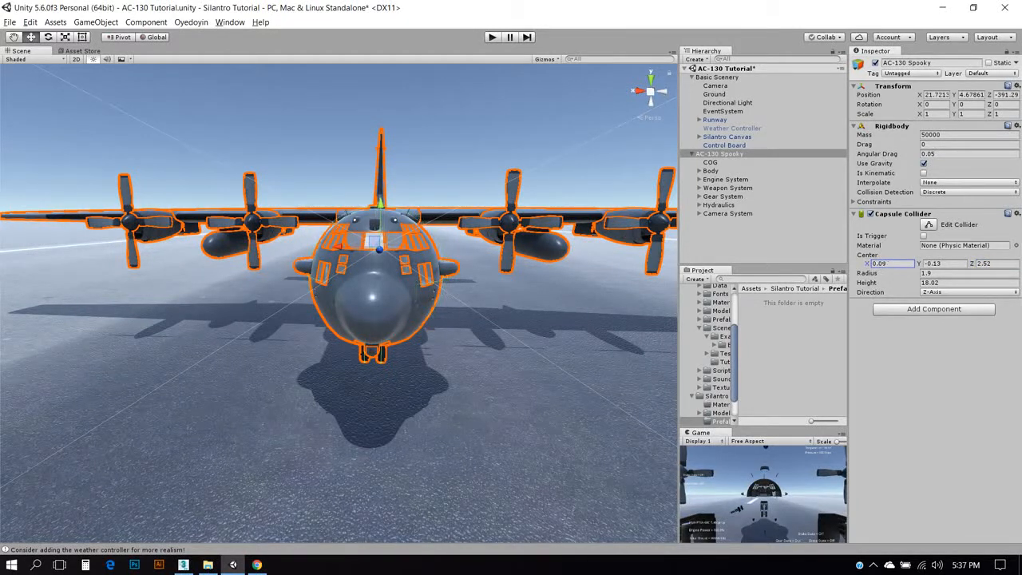
Step: Save the scene and run it in play mode to check how the aircraft rests on its wheels
{"action": "left_click", "coordinate": [9, 22]}
{"action": "left_click", "coordinate": [36, 67]}
{"action": "key", "text": "ctrl+p"}
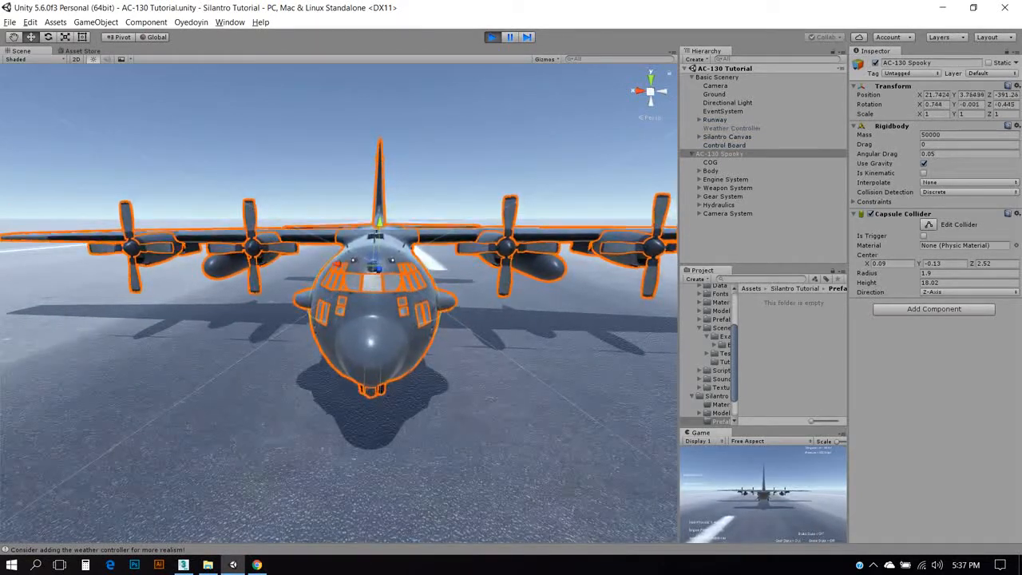
{"action": "left_click_drag", "start_coordinate": [40, 288], "coordinate": [431, 312], "text": "alt"}
{"action": "scroll", "coordinate": [87, 279], "scroll_direction": "up", "scroll_amount": 3}
{"action": "scroll", "coordinate": [423, 311], "scroll_direction": "down", "scroll_amount": 4}
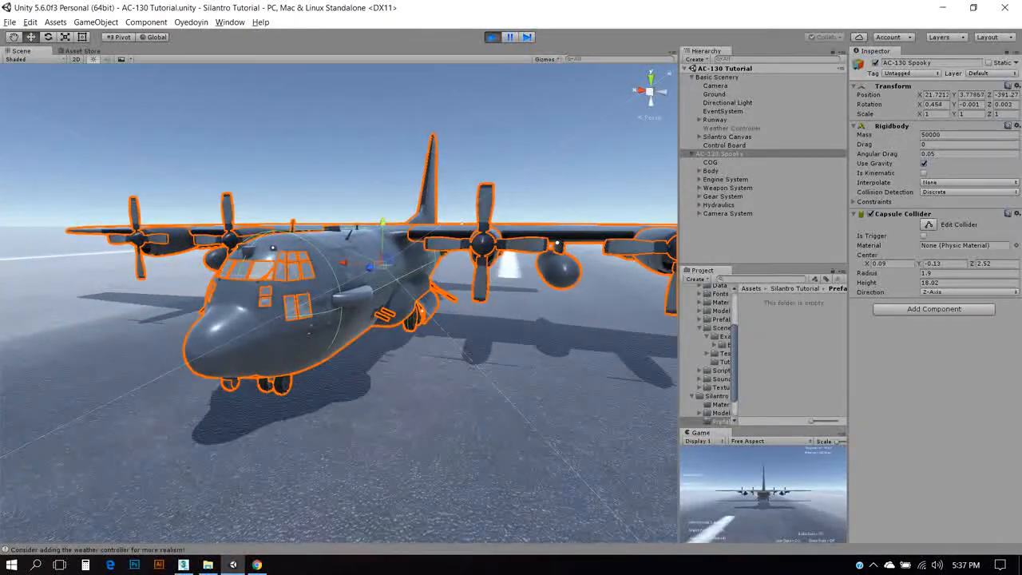
Step: Dock the Game view beside the Scene and Asset Store views, collapse Basic Scenery, and view the aircraft from other angles
{"action": "left_click_drag", "start_coordinate": [700, 432], "coordinate": [128, 51]}
{"action": "left_click_drag", "start_coordinate": [305, 305], "coordinate": [120, 345]}
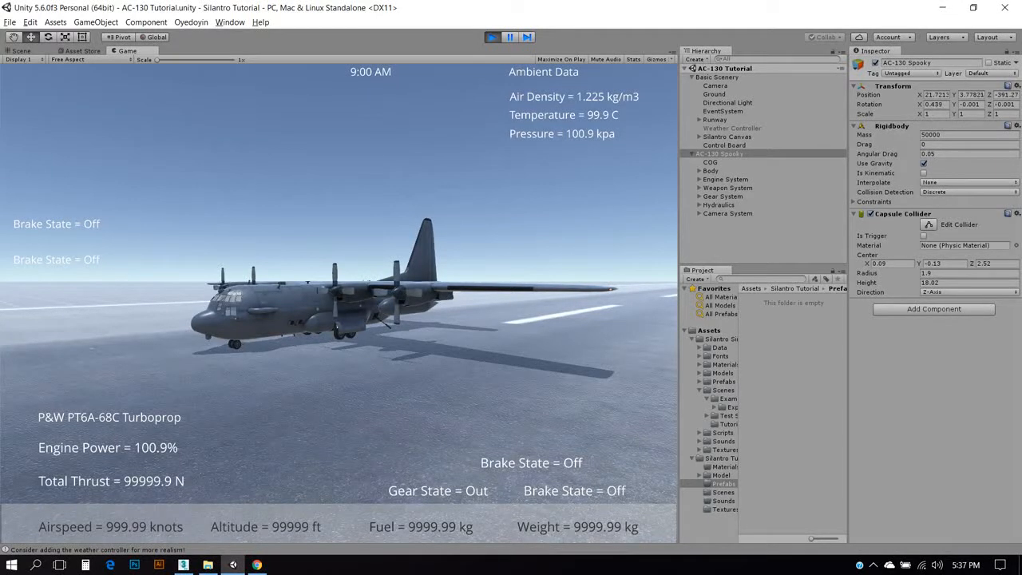
{"action": "left_click", "coordinate": [691, 77]}
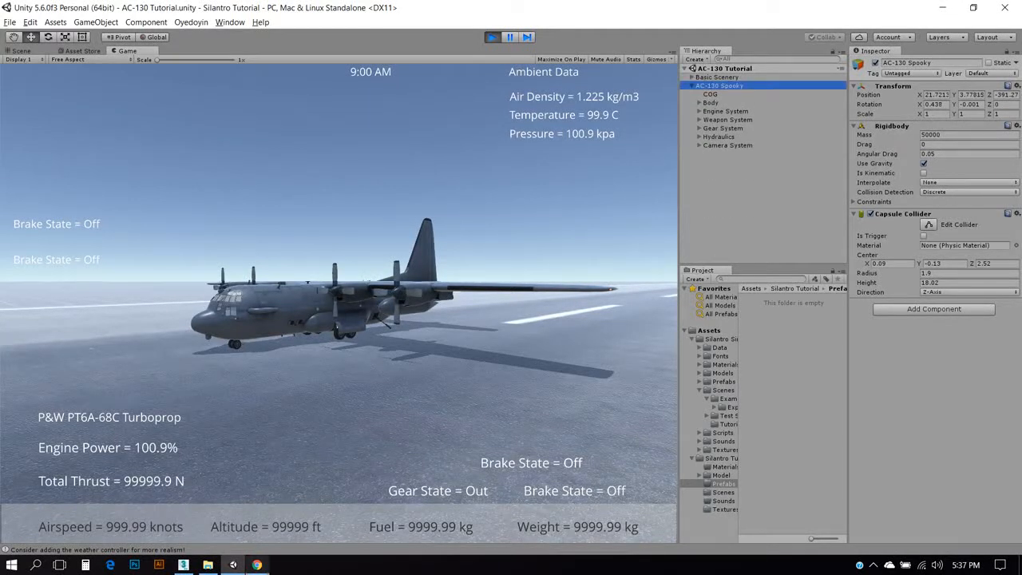
{"action": "left_click_drag", "start_coordinate": [336, 327], "coordinate": [380, 325]}
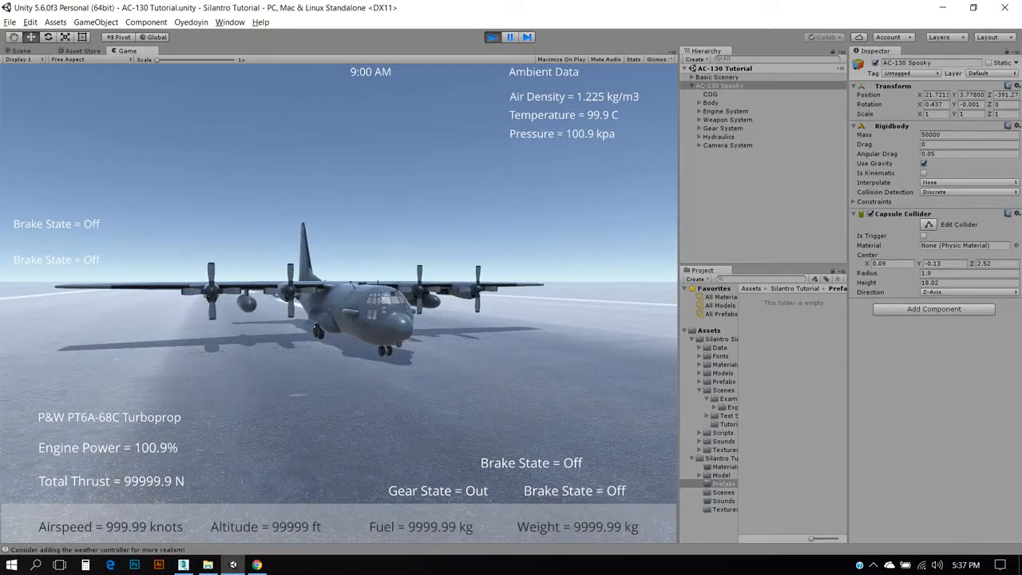
Step: Switch to Chrome, review the Lockheed AC-130 and Allison T56 engine specifications, and return to Unity
{"action": "left_click", "coordinate": [256, 564]}
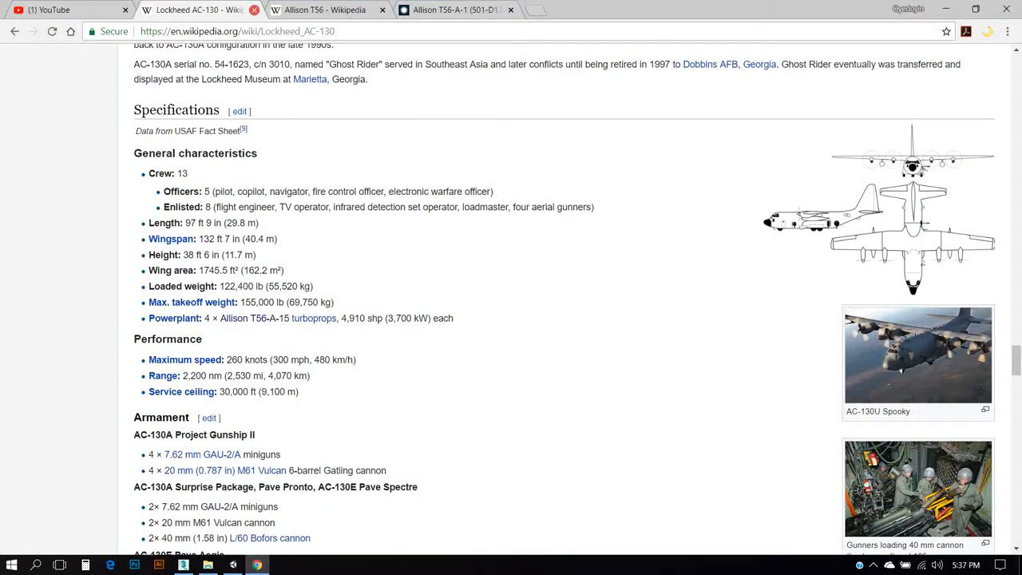
{"action": "key", "text": "ctrl+Tab"}
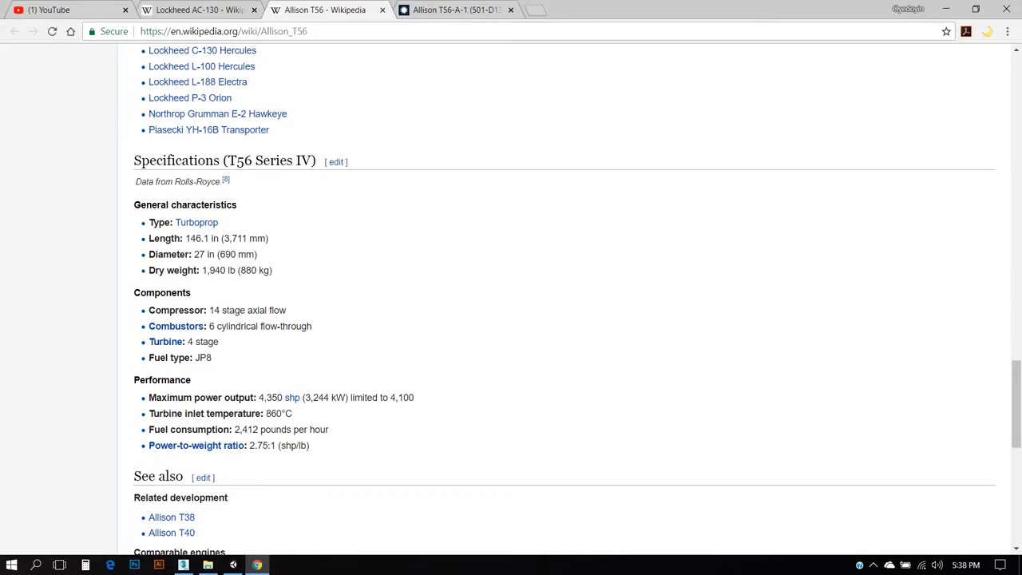
{"action": "key", "text": "ctrl+Tab"}
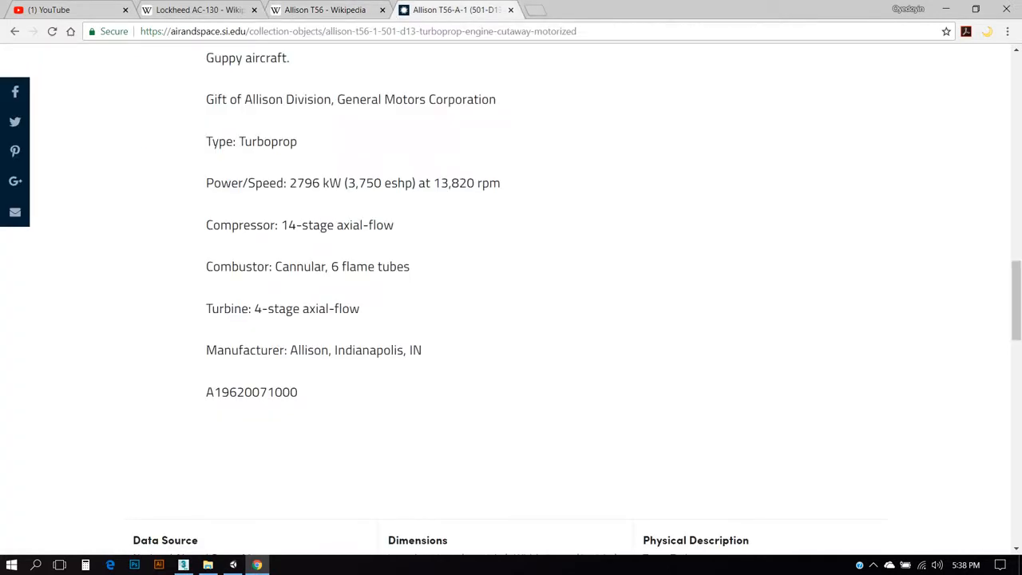
{"action": "key", "text": "alt+Tab"}
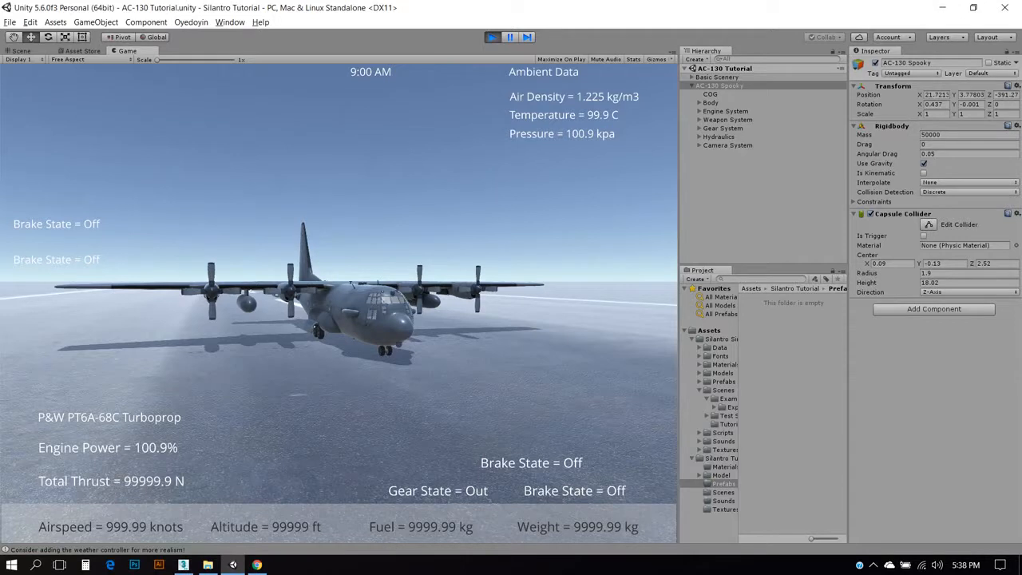
Step: Stop play mode, expand the Engine System group, and focus the Scene view on Engine 1
{"action": "key", "text": "ctrl+p"}
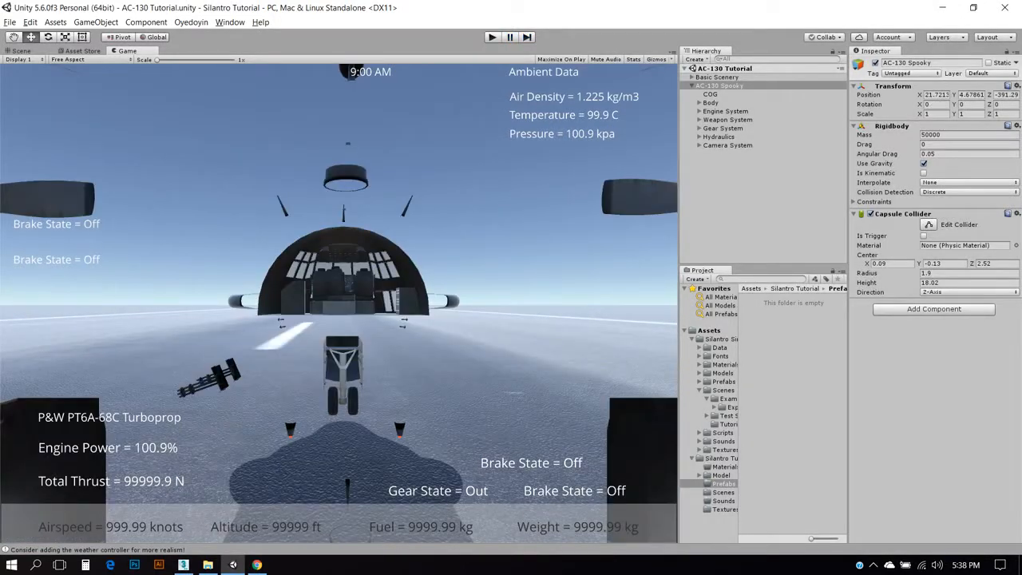
{"action": "left_click", "coordinate": [698, 111]}
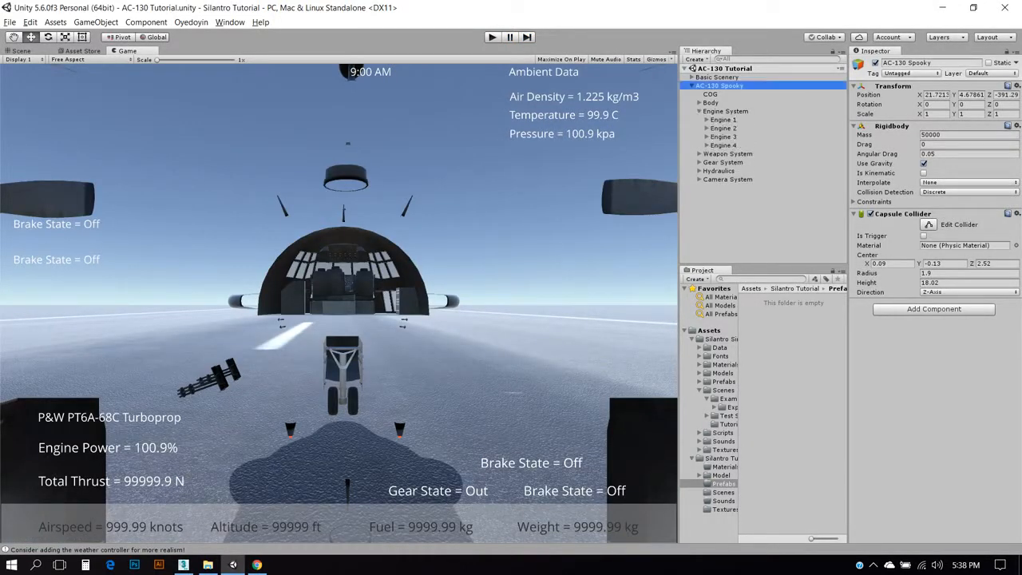
{"action": "left_click", "coordinate": [723, 119]}
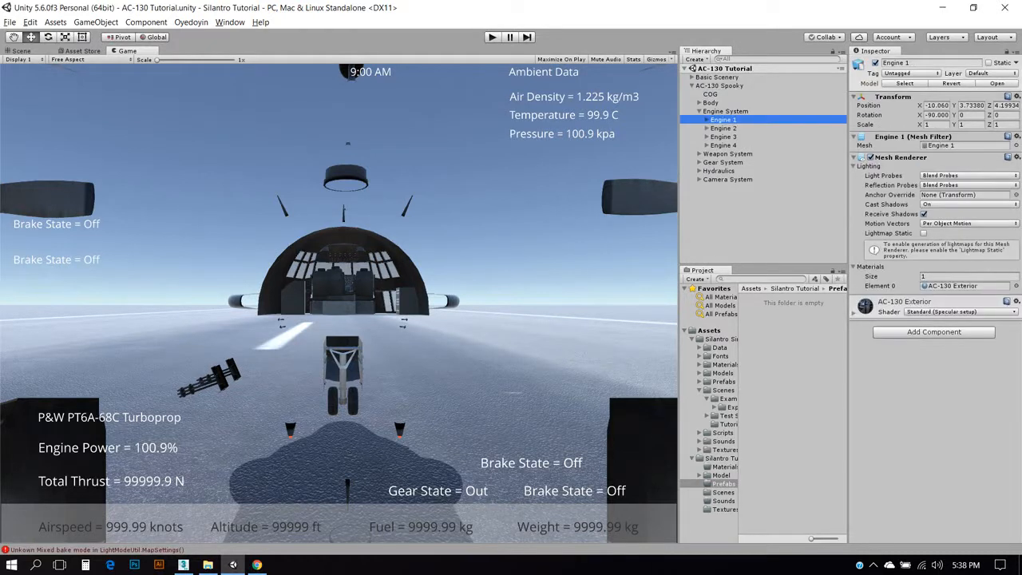
{"action": "key", "text": "F2"}
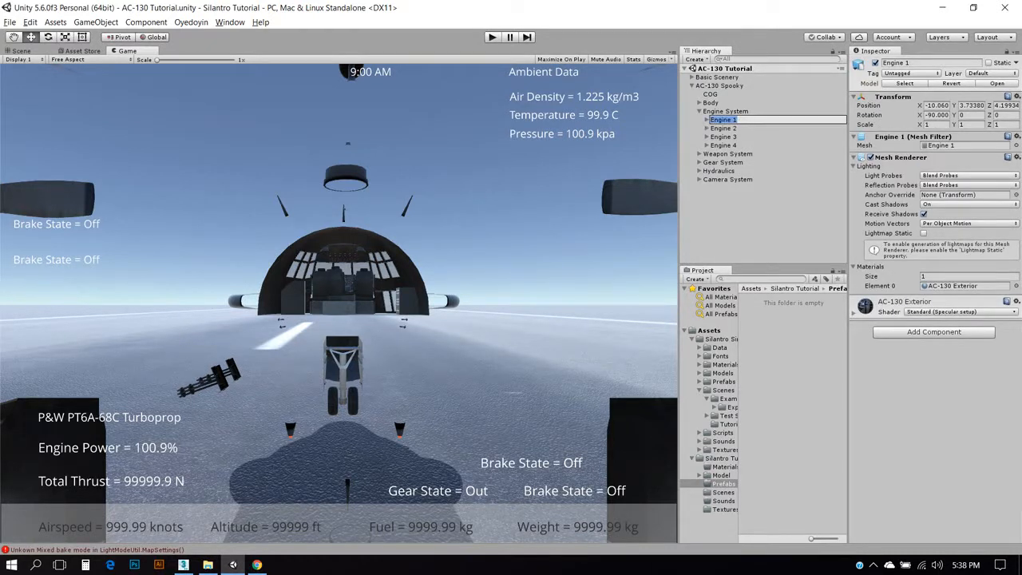
{"action": "key", "text": "ctrl+1"}
{"action": "double_click", "coordinate": [725, 111]}
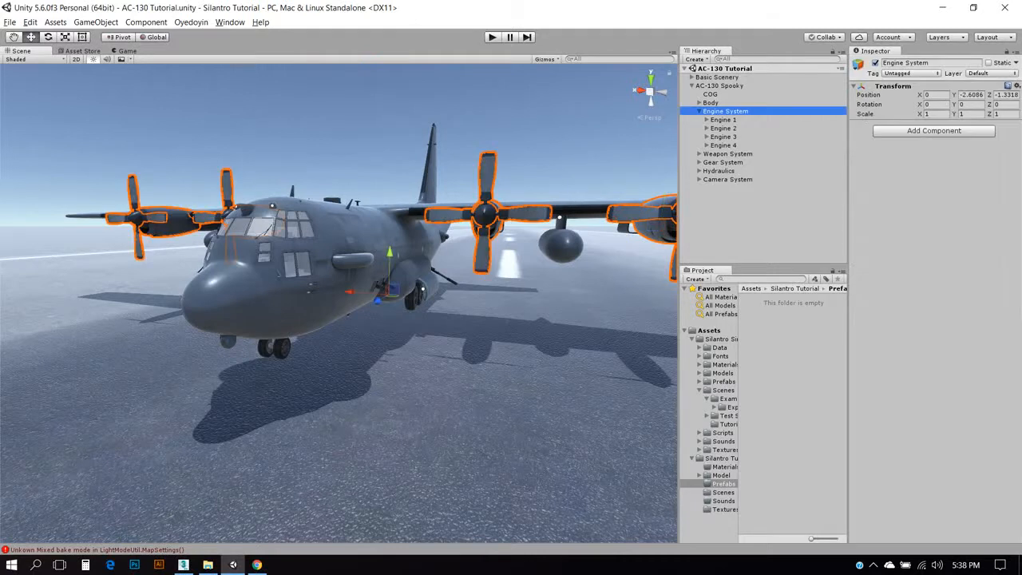
{"action": "double_click", "coordinate": [723, 119]}
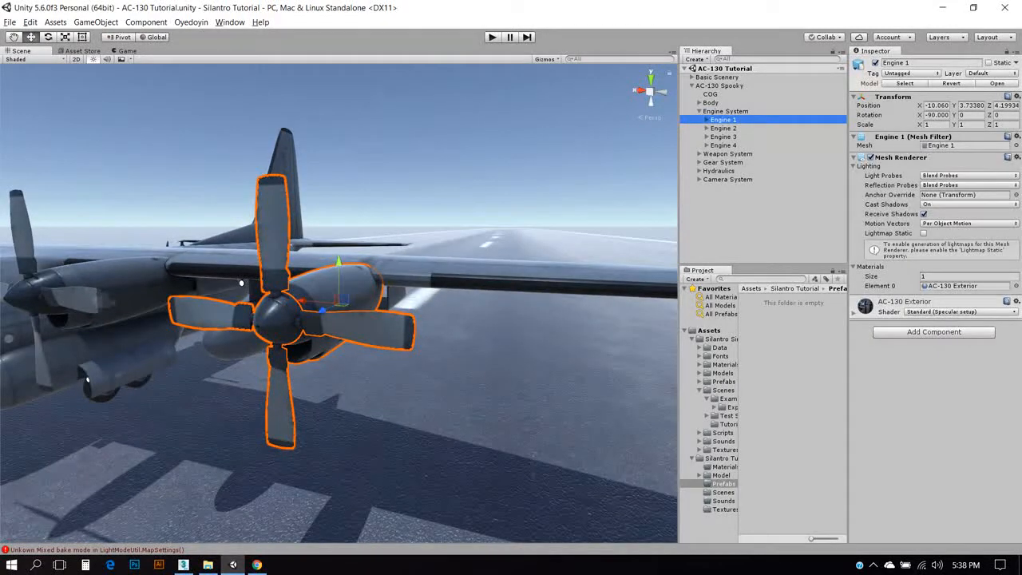
Step: Create an empty object at Engine 1's position, place it directly under Engine System, and nest Engine 1 inside it
{"action": "right_click", "coordinate": [704, 120]}
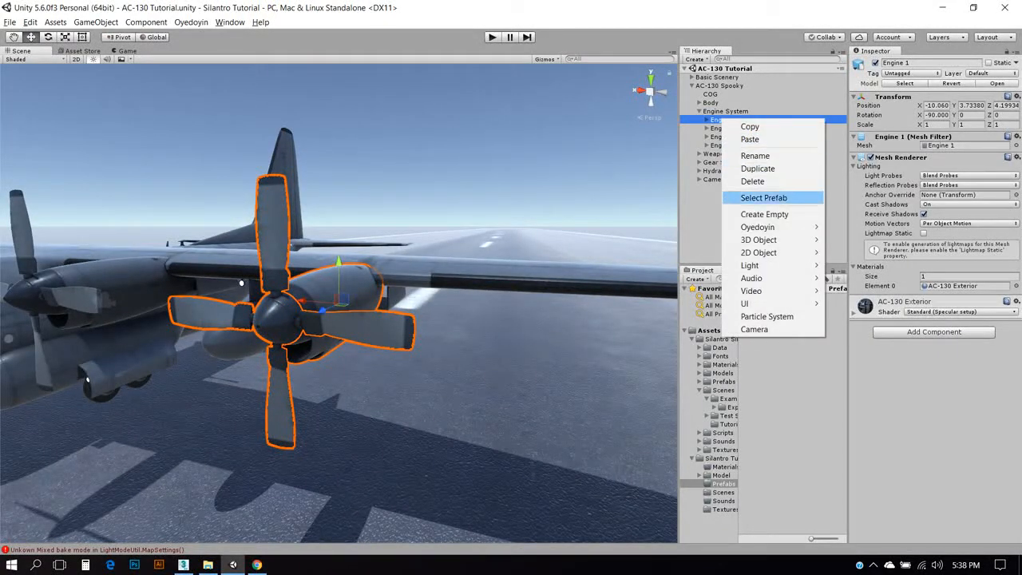
{"action": "left_click", "coordinate": [746, 215]}
{"action": "left_click_drag", "start_coordinate": [737, 137], "coordinate": [728, 120]}
{"action": "left_click", "coordinate": [707, 128]}
{"action": "left_click", "coordinate": [729, 119]}
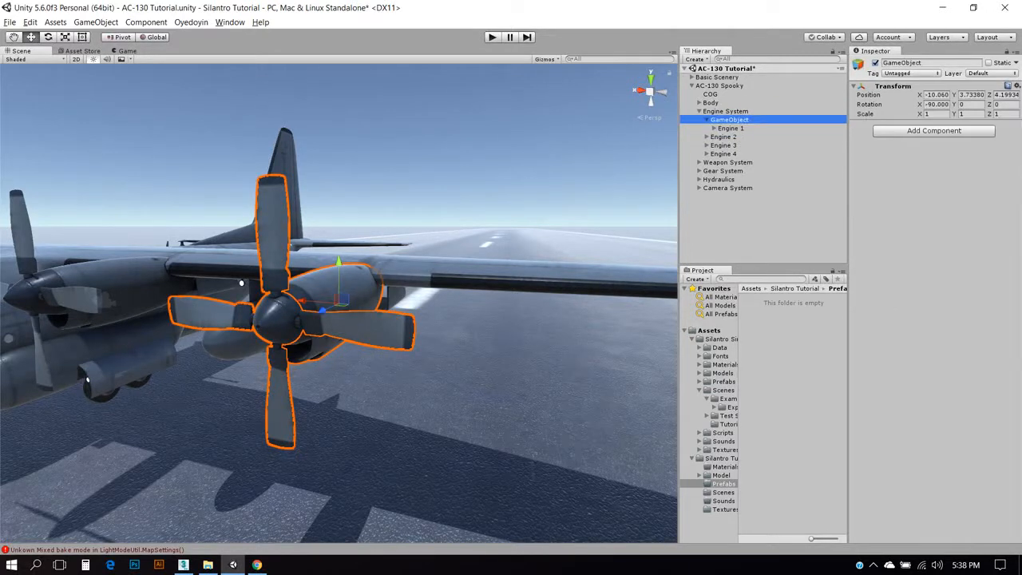
Step: Rename the new parent object "Allision T56 Turboprop 1", checking the engine's name on the open web page in Chrome
{"action": "key", "text": "F2"}
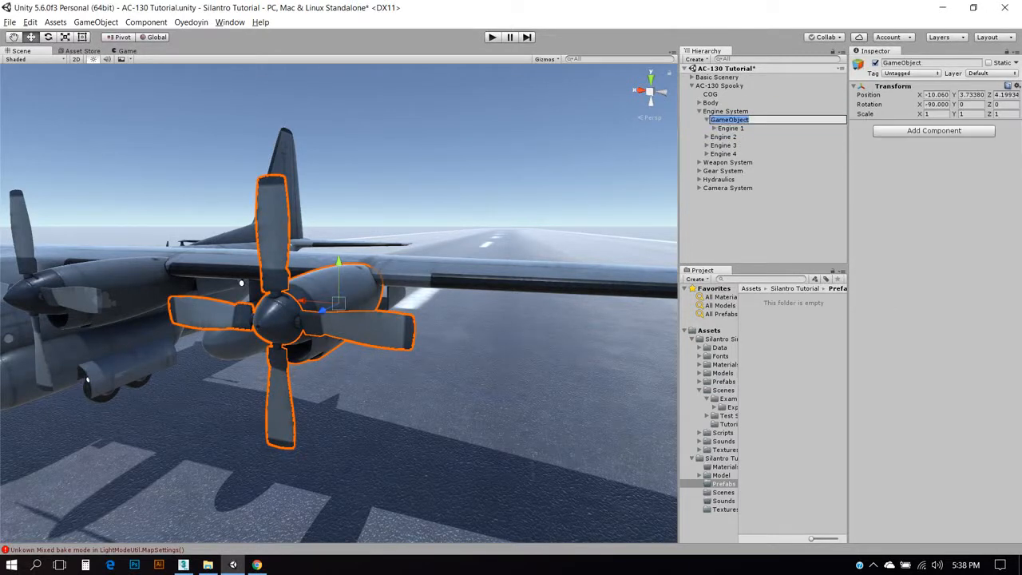
{"action": "type", "text": "Allison T56 Turboprop "}
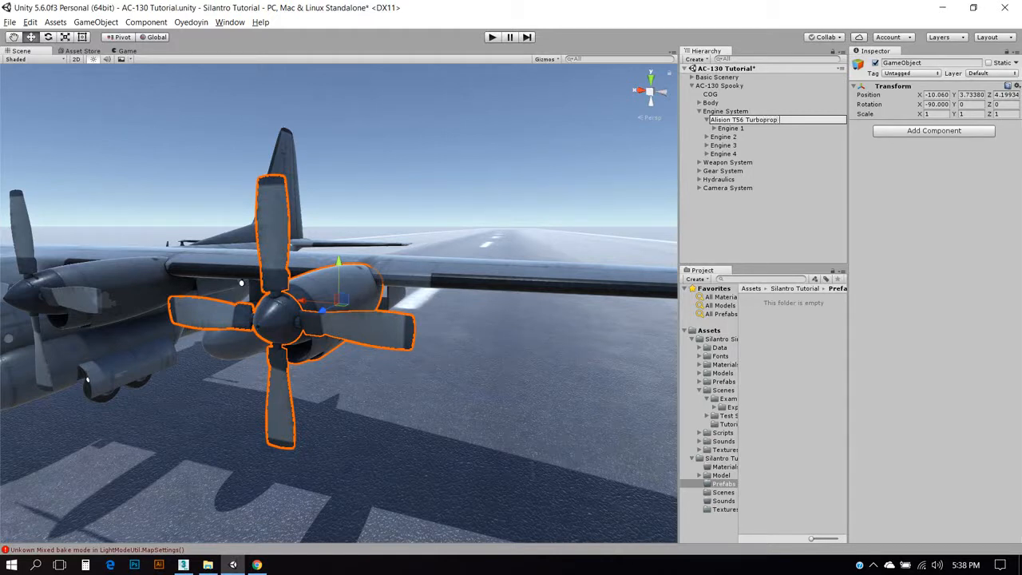
{"action": "type", "text": "1"}
{"action": "key", "text": "Return"}
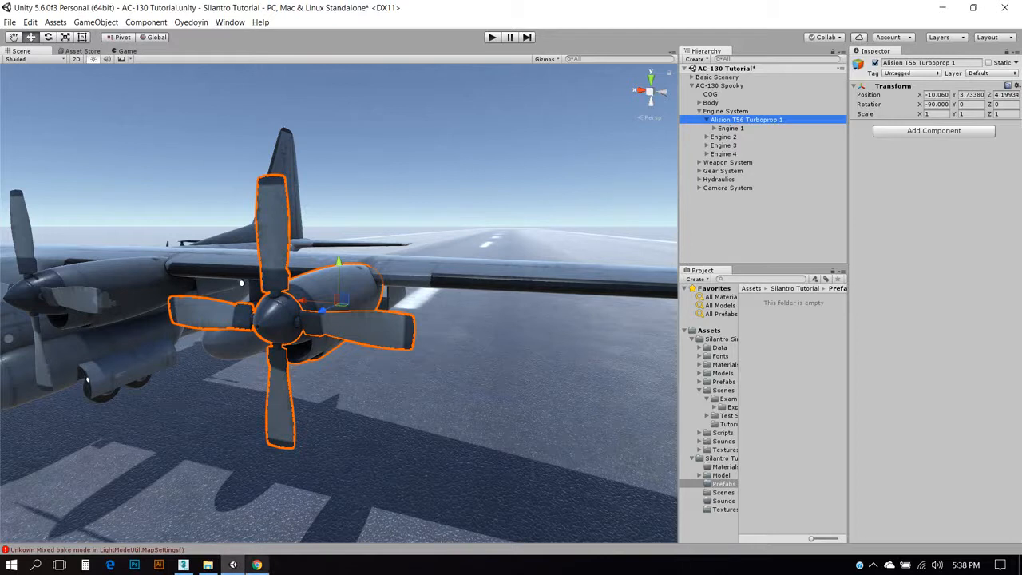
{"action": "left_click", "coordinate": [257, 565]}
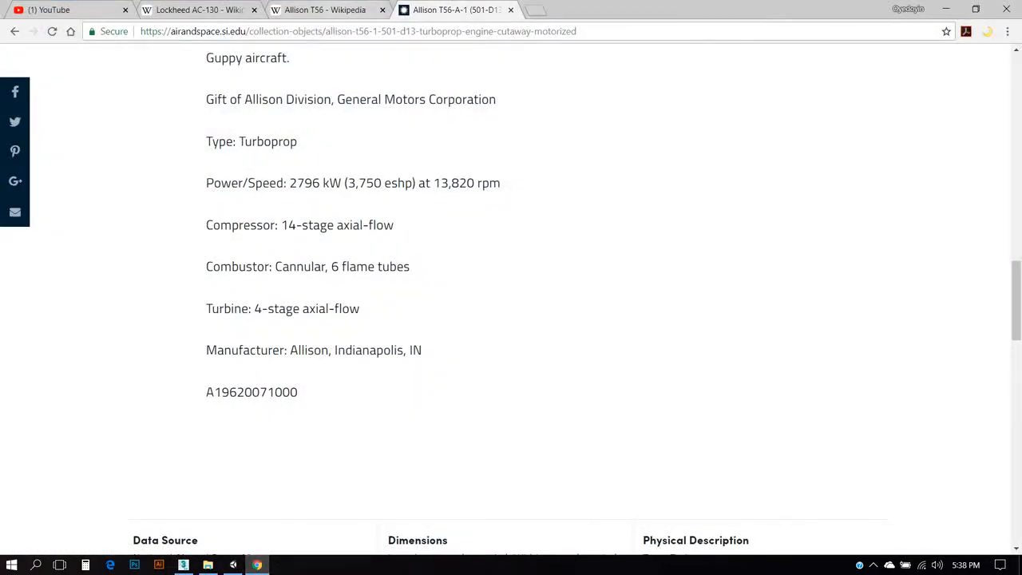
{"action": "left_click", "coordinate": [945, 8]}
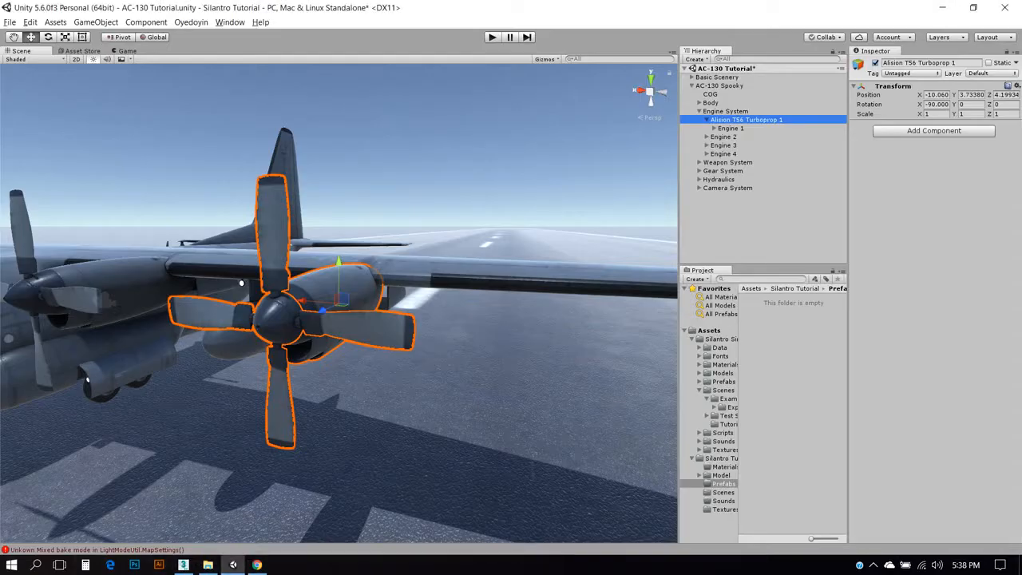
{"action": "left_click", "coordinate": [715, 120]}
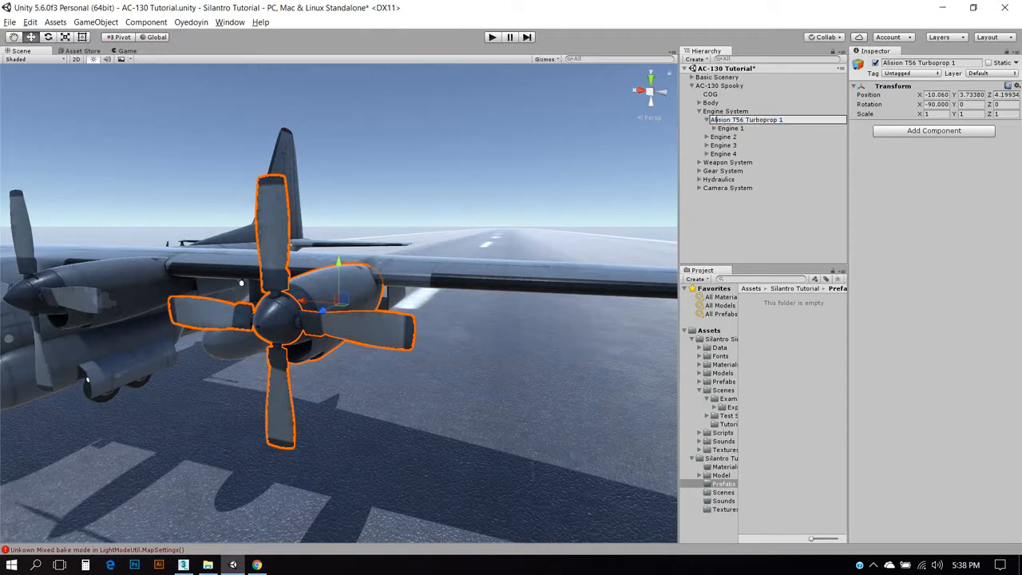
{"action": "type", "text": "l"}
{"action": "key", "text": "Return"}
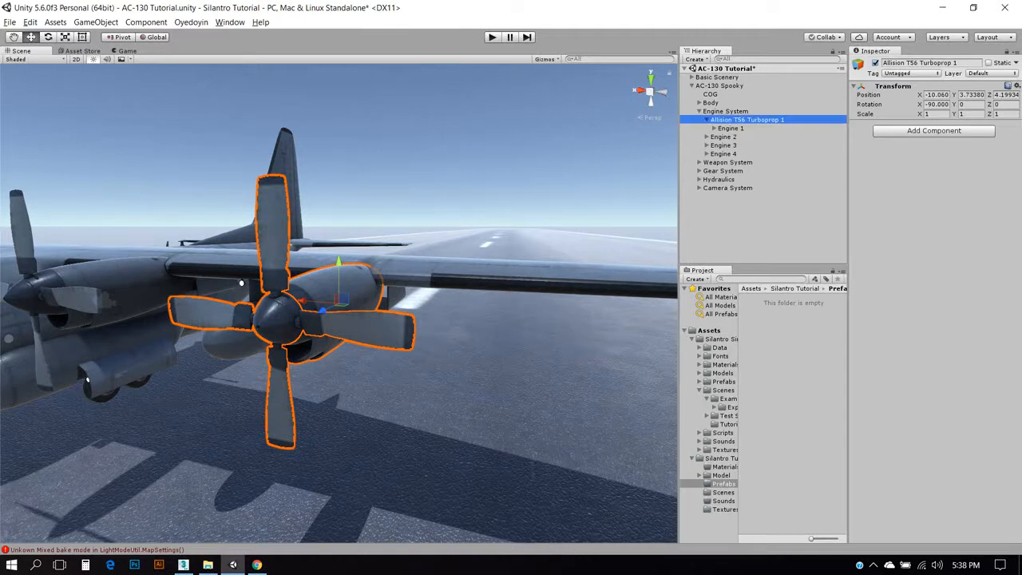
Step: Add the Silantro Turbo Prop component to Allision T56 Turboprop 1 and look through its settings
{"action": "key", "text": "ctrl+shift+a"}
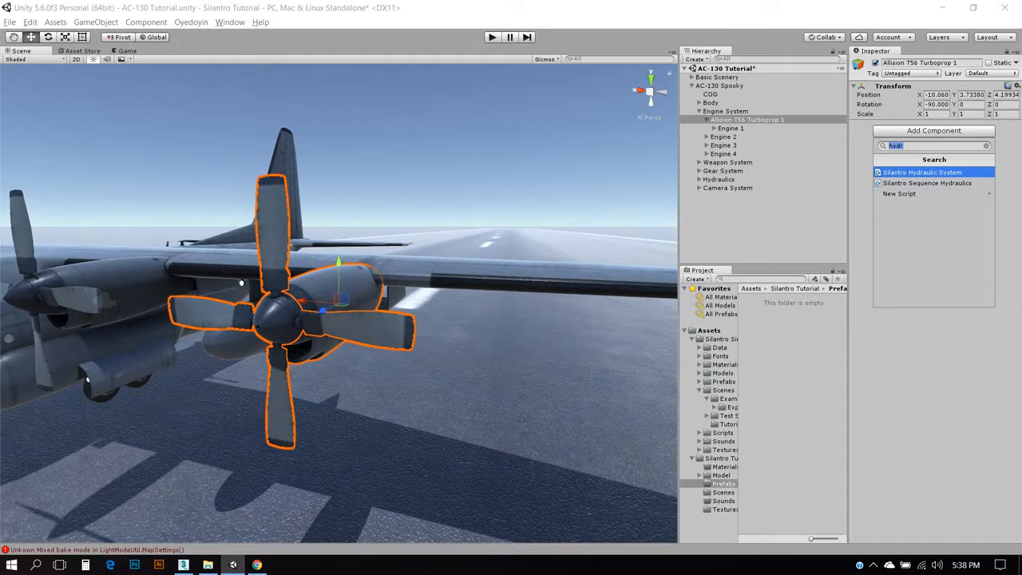
{"action": "type", "text": "turbo"}
{"action": "key", "text": "Down"}
{"action": "key", "text": "Down"}
{"action": "key", "text": "Return"}
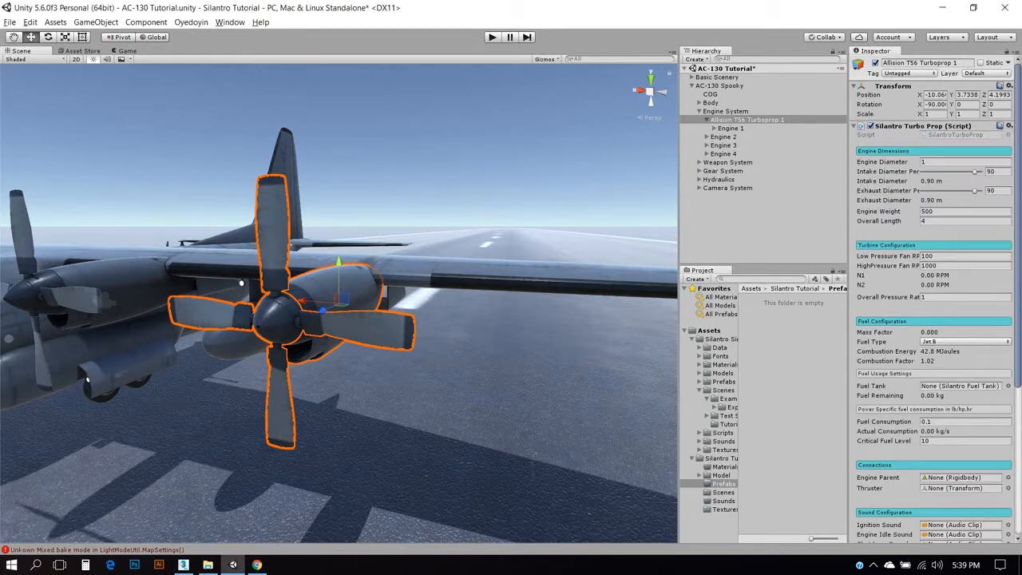
{"action": "scroll", "coordinate": [930, 295], "scroll_direction": "down", "scroll_amount": 5}
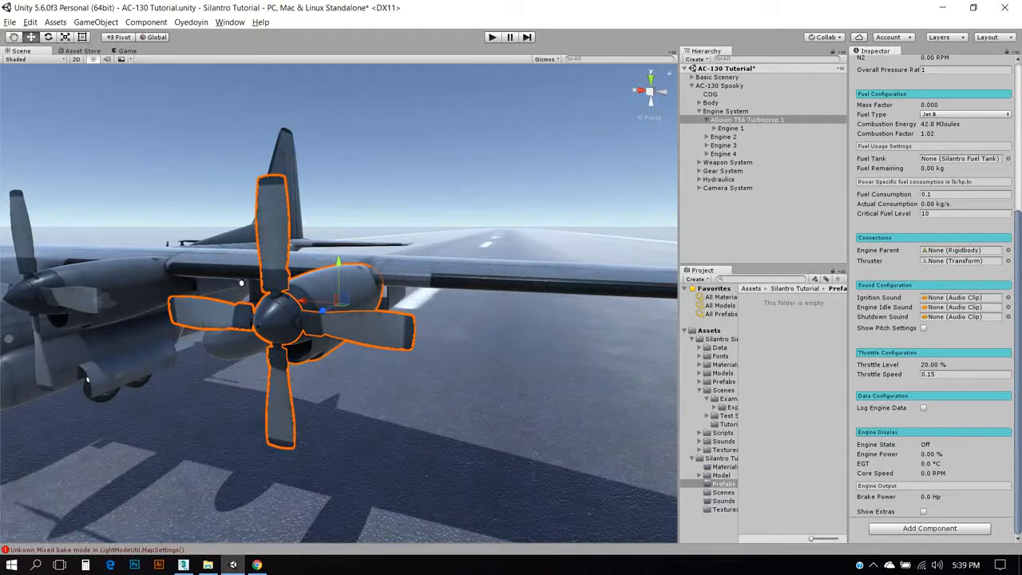
Step: Create an empty child object under Allision T56 Turboprop 1 and name it Thruster
{"action": "right_click", "coordinate": [730, 120]}
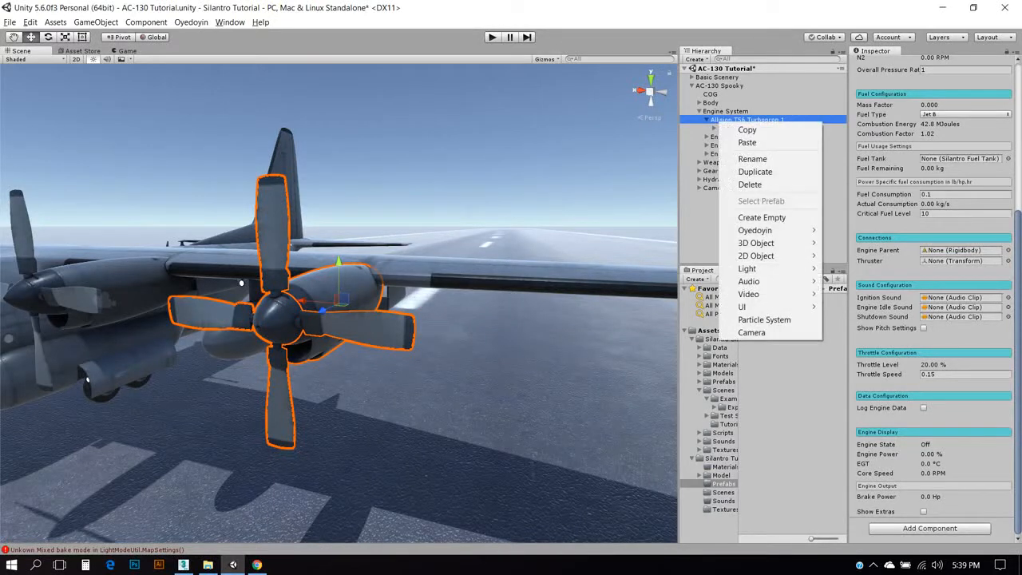
{"action": "left_click", "coordinate": [814, 216]}
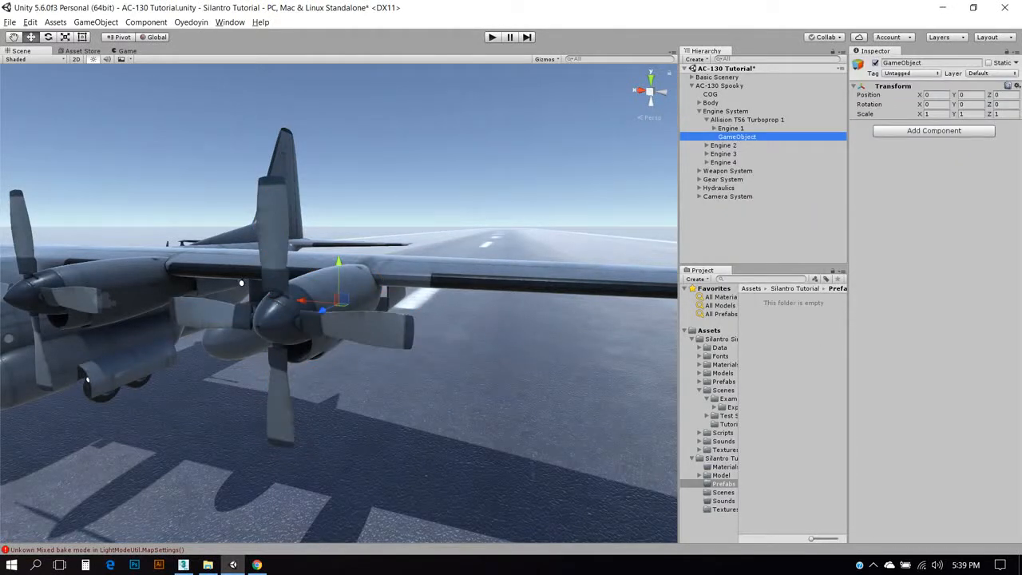
{"action": "key", "text": "F2"}
{"action": "type", "text": "Trhruster"}
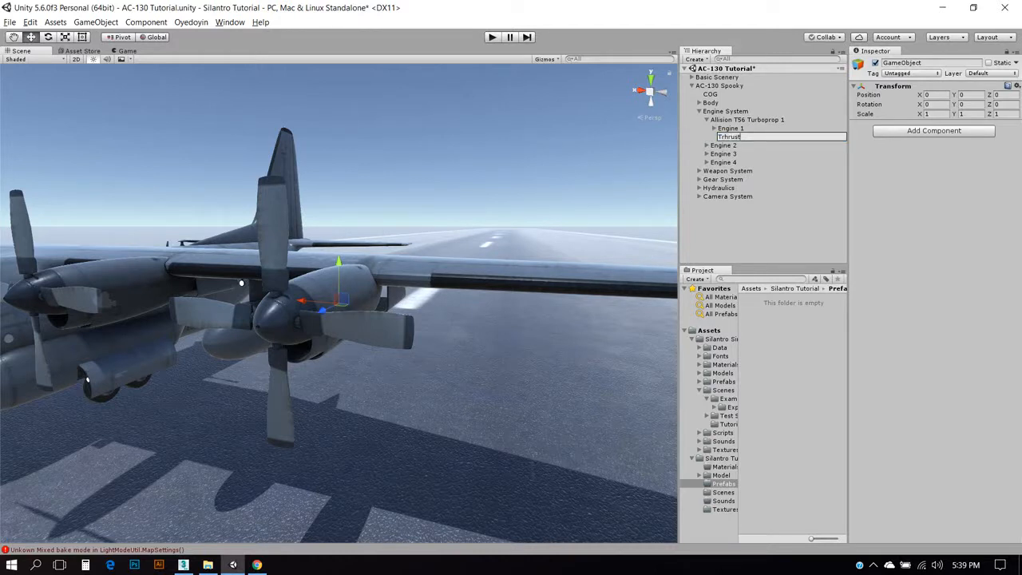
{"action": "key", "text": "Return"}
{"action": "key", "text": "F2"}
{"action": "type", "text": "Thruster"}
{"action": "key", "text": "Return"}
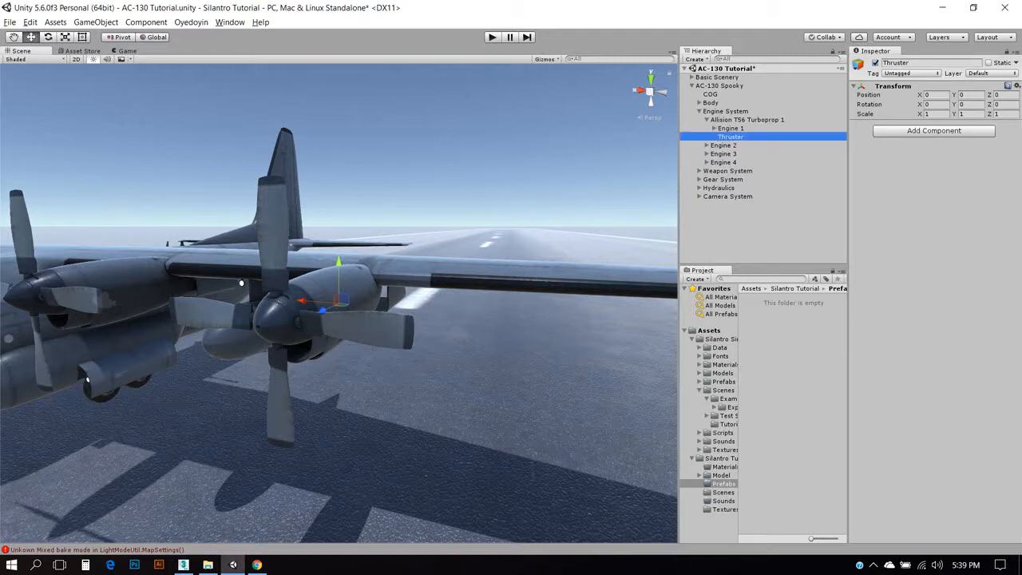
Step: Set the Engine Diameter of Allision T56 Turboprop 1 to 0.69, checking the diameter on the Allison T56 Wikipedia page in Chrome
{"action": "left_click_drag", "start_coordinate": [338, 303], "coordinate": [283, 315], "text": "alt"}
{"action": "left_click_drag", "start_coordinate": [132, 358], "coordinate": [299, 232], "text": "alt"}
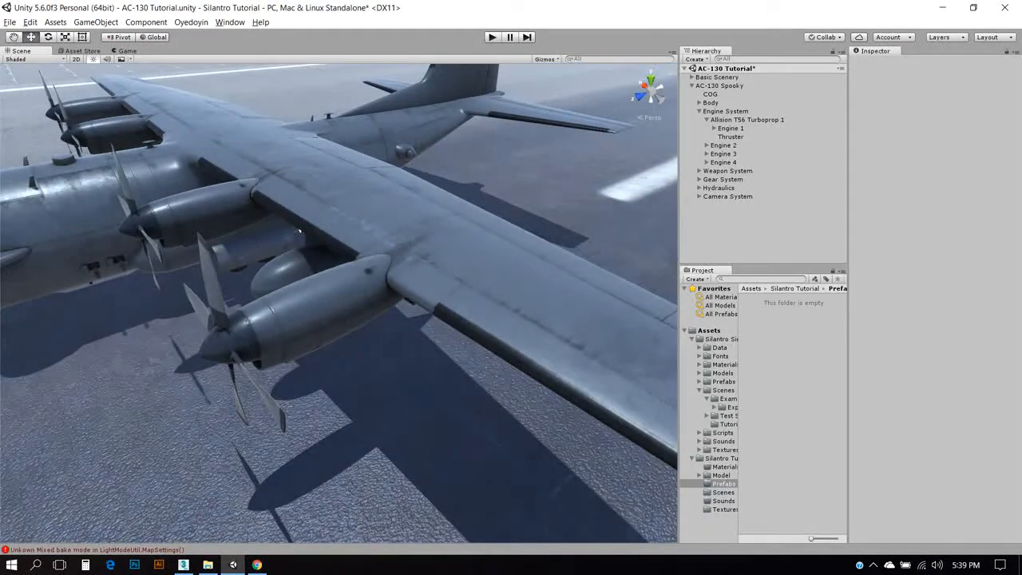
{"action": "left_click", "coordinate": [299, 231]}
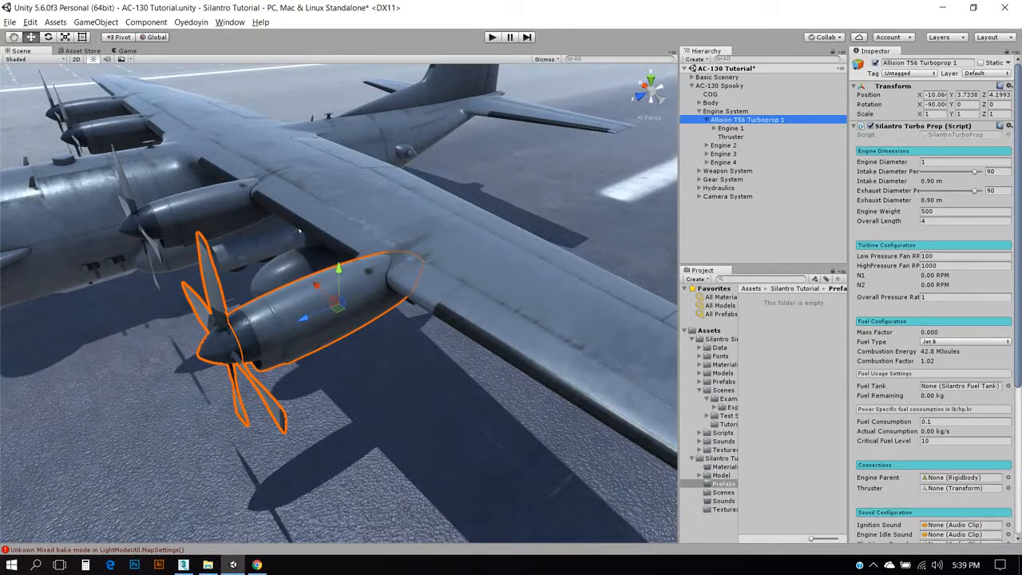
{"action": "left_click", "coordinate": [257, 565]}
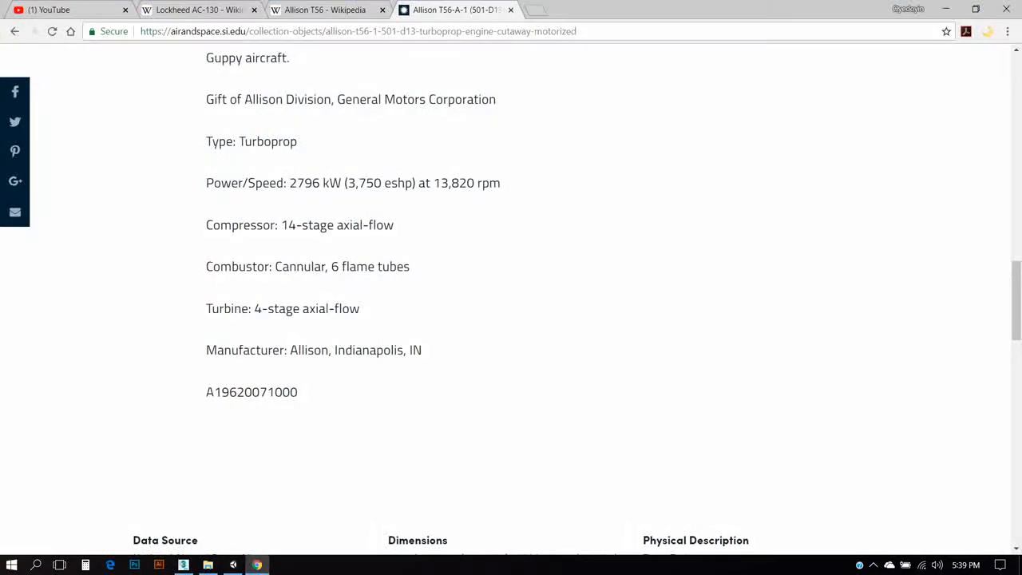
{"action": "left_click", "coordinate": [335, 9]}
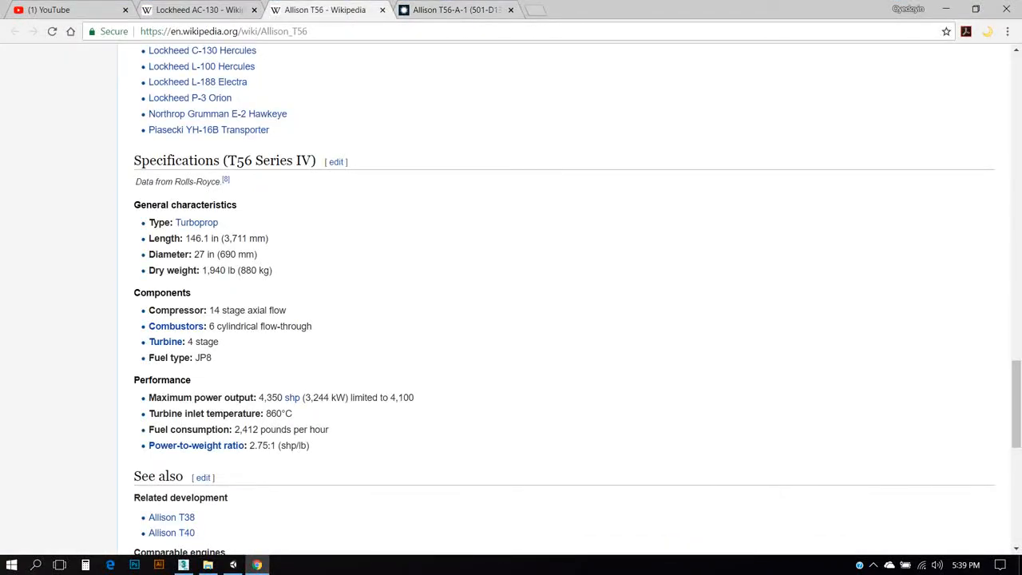
{"action": "key", "text": "alt+Tab"}
{"action": "left_click", "coordinate": [958, 161]}
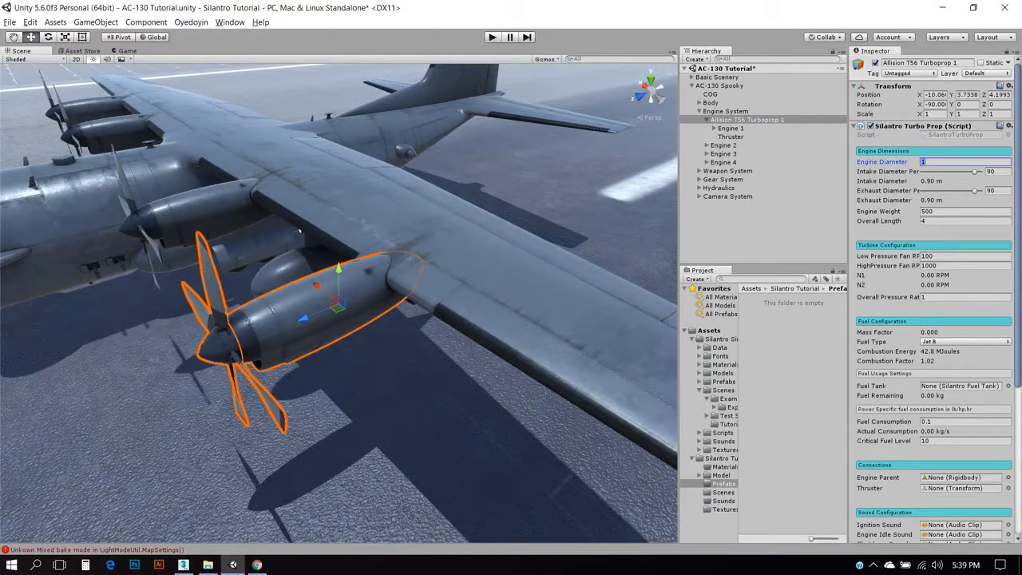
{"action": "type", "text": "0.69"}
Step: Assign AC-130 Spooky as the Engine Parent and the Thruster object as the Thruster in the turboprop's connections
{"action": "left_click_drag", "start_coordinate": [299, 230], "coordinate": [71, 104], "text": "alt"}
{"action": "left_click_drag", "start_coordinate": [1018, 224], "coordinate": [1018, 255]}
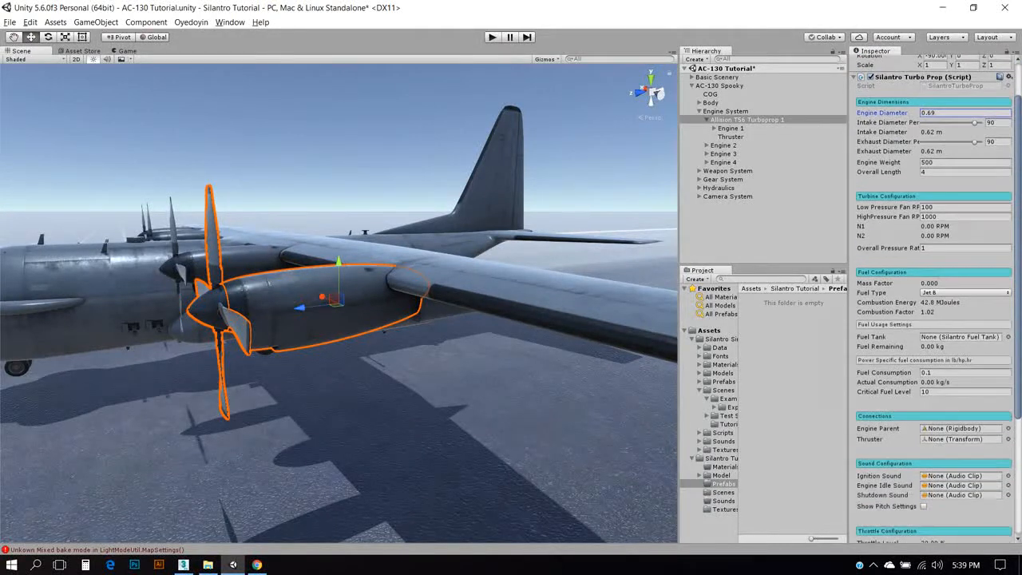
{"action": "left_click_drag", "start_coordinate": [719, 85], "coordinate": [961, 428]}
{"action": "left_click_drag", "start_coordinate": [730, 136], "coordinate": [961, 438]}
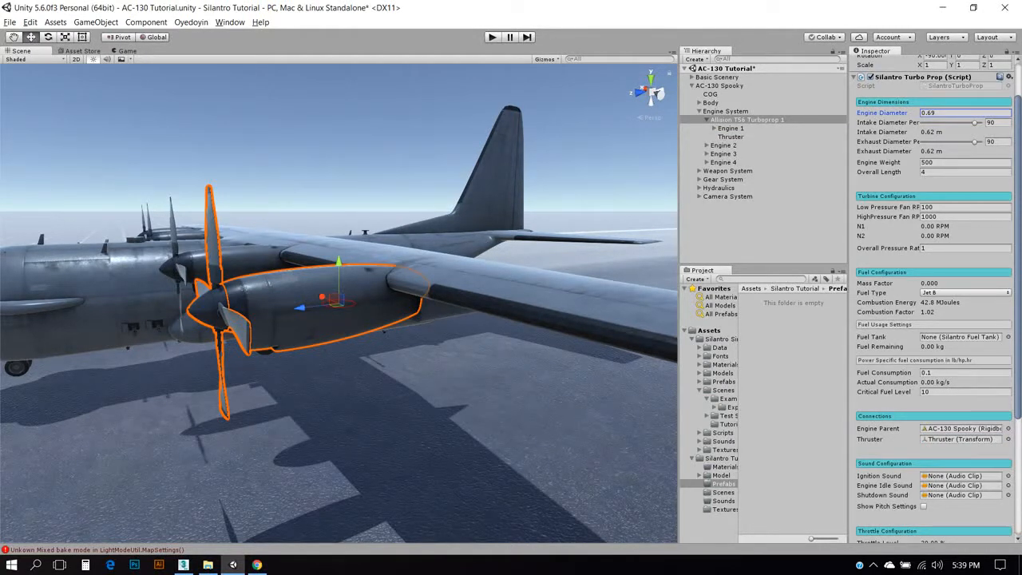
Step: Rotate the Thruster object to 90 degrees about X, using local handle orientation
{"action": "left_click", "coordinate": [729, 136]}
{"action": "left_click_drag", "start_coordinate": [338, 303], "coordinate": [375, 388], "text": "alt"}
{"action": "key", "text": "x"}
{"action": "key", "text": "e"}
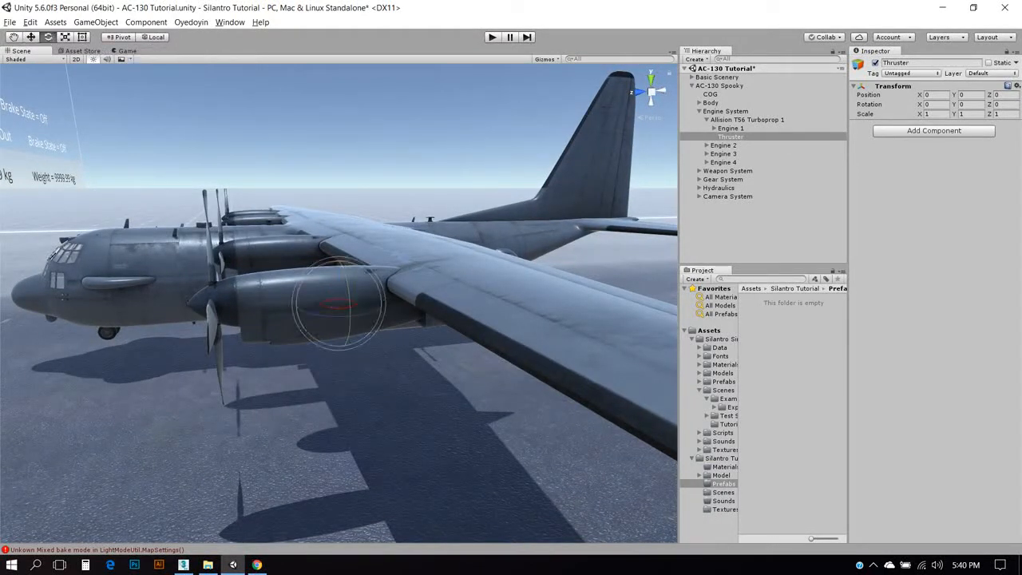
{"action": "left_click_drag", "start_coordinate": [307, 273], "coordinate": [253, 331]}
{"action": "left_click", "coordinate": [946, 104]}
{"action": "type", "text": "90"}
Step: Hide the Left Wing by disabling its Mesh Renderer to expose the rear of the engine
{"action": "left_click", "coordinate": [639, 92]}
{"action": "left_click", "coordinate": [650, 102]}
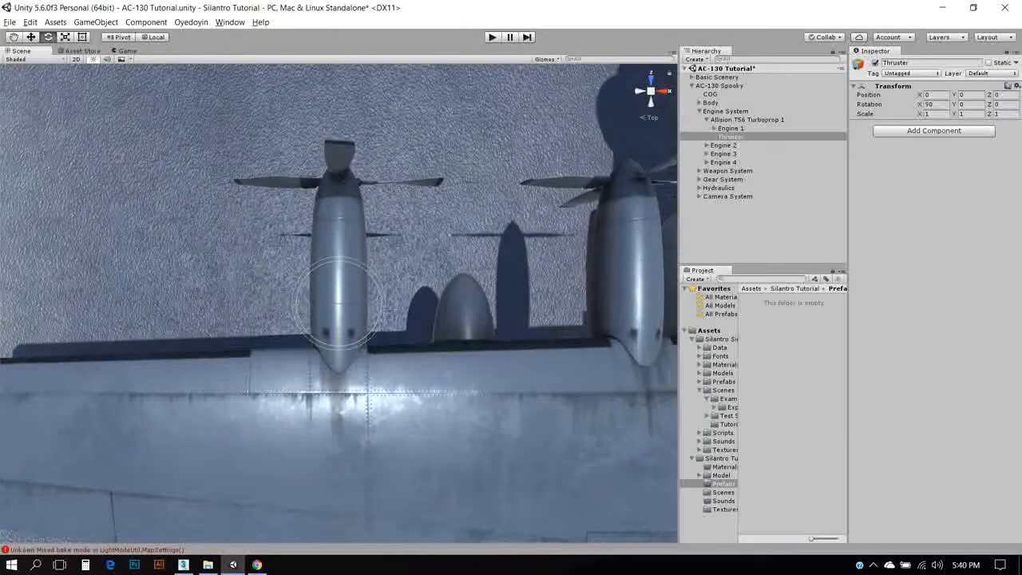
{"action": "left_click", "coordinate": [341, 411]}
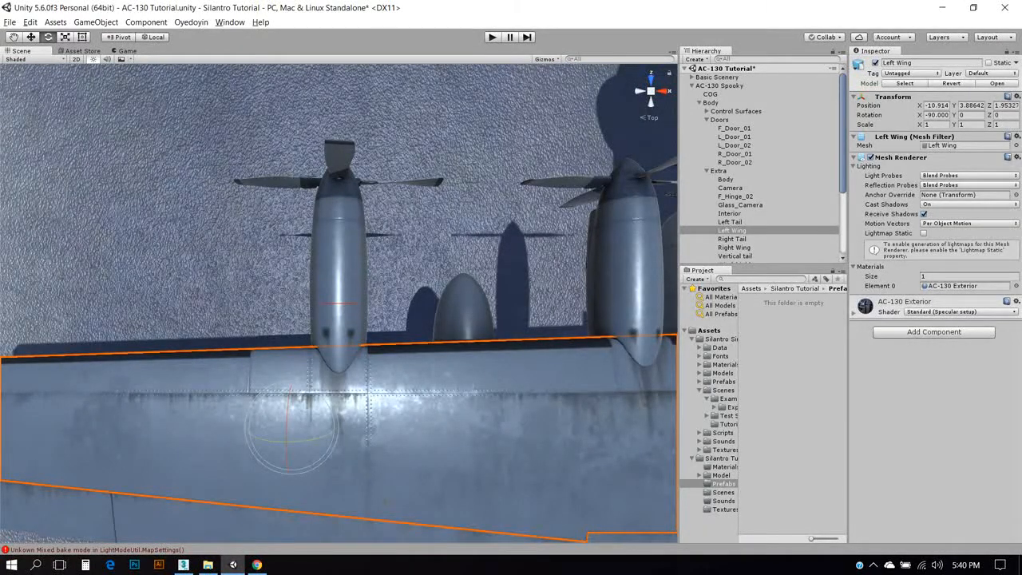
{"action": "left_click", "coordinate": [870, 157]}
{"action": "left_click_drag", "start_coordinate": [356, 300], "coordinate": [595, 103], "text": "alt"}
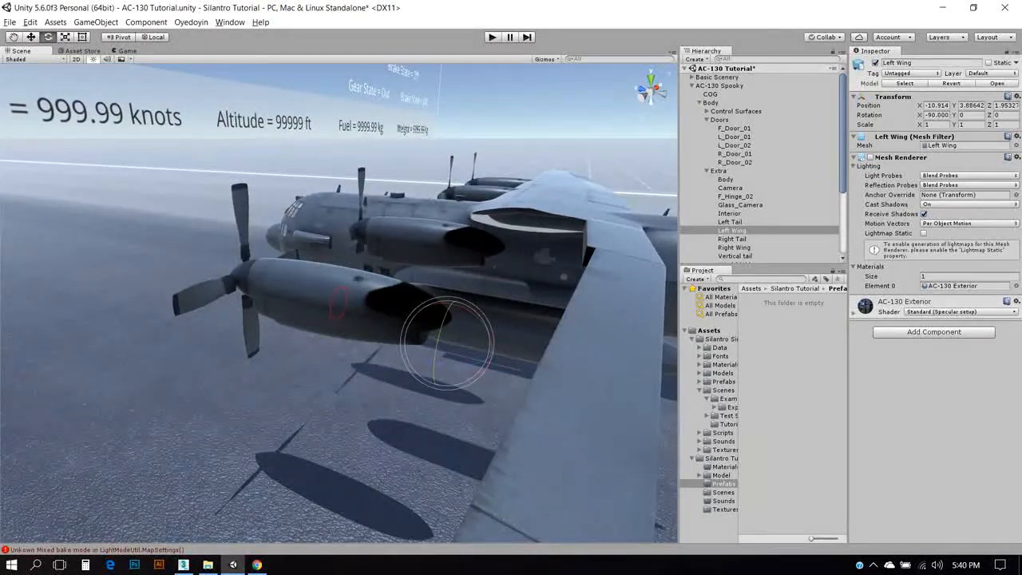
Step: Move the Thruster back along the engine to its exhaust, at about Y 1.562
{"action": "scroll", "coordinate": [763, 163], "scroll_direction": "down", "scroll_amount": 3}
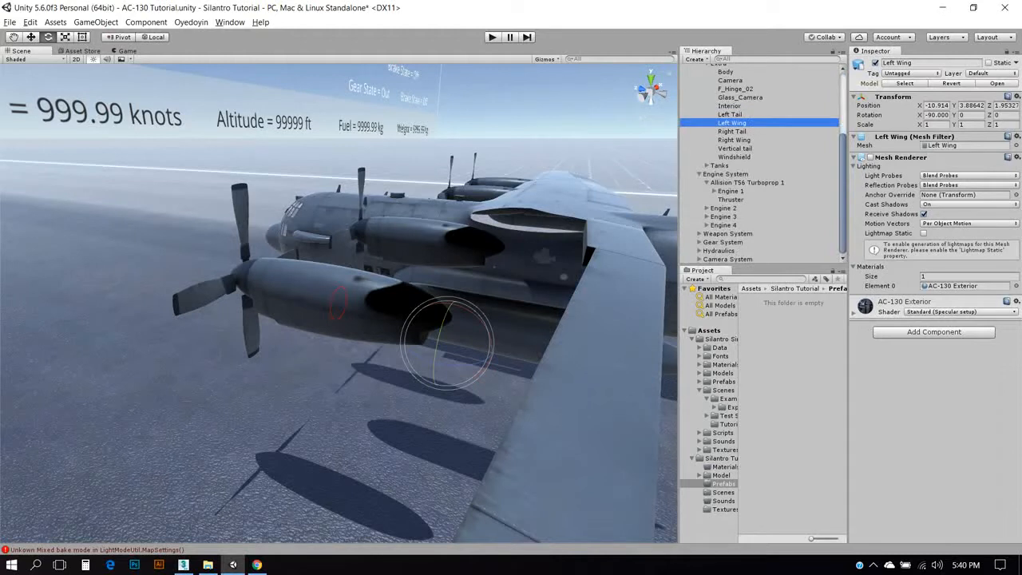
{"action": "left_click", "coordinate": [731, 200]}
{"action": "key", "text": "w"}
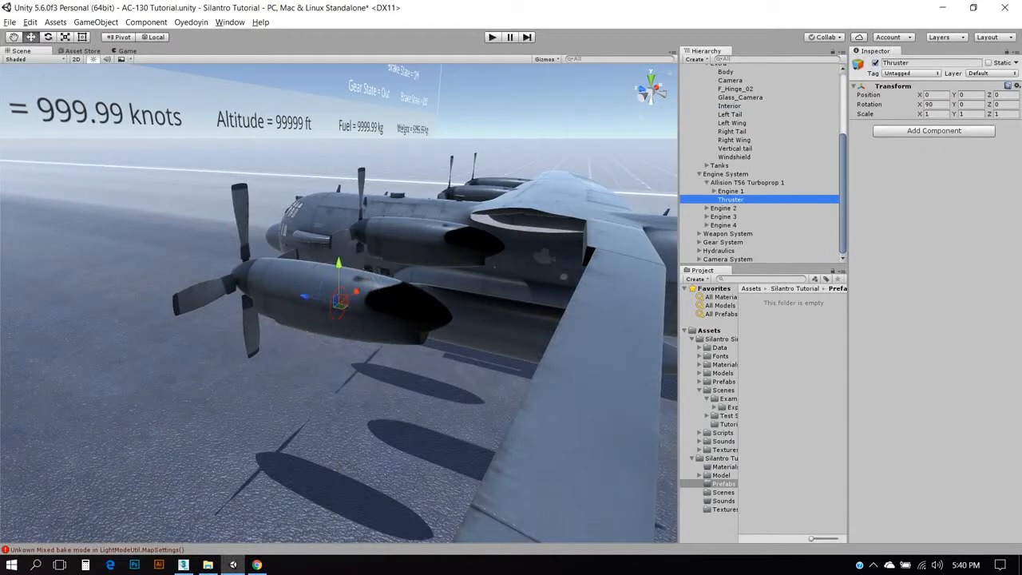
{"action": "left_click_drag", "start_coordinate": [308, 297], "coordinate": [396, 188]}
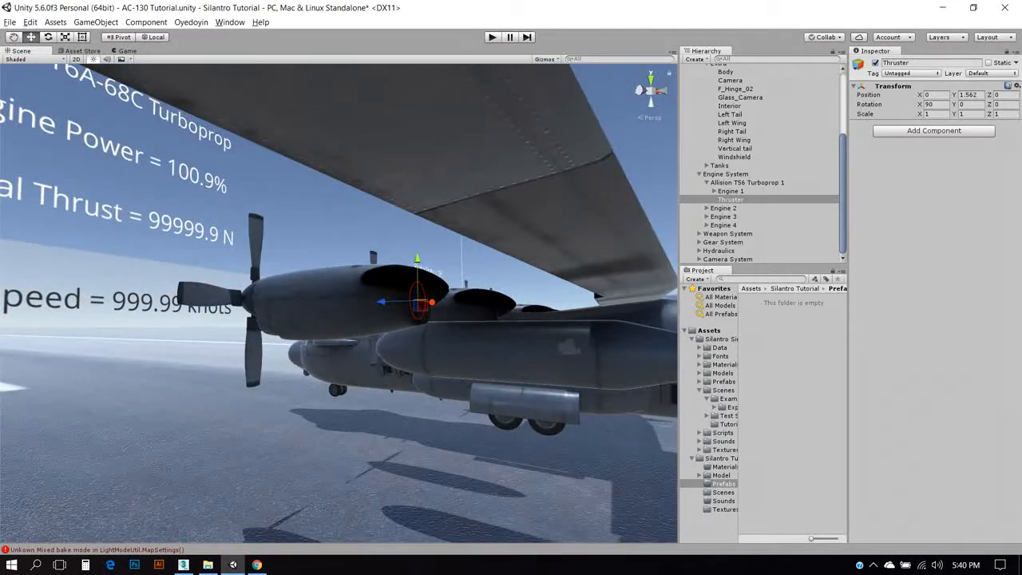
Step: Set the exhaust diameter percentage of Allision T56 Turboprop 1 to 100
{"action": "left_click", "coordinate": [747, 182]}
{"action": "left_click_drag", "start_coordinate": [974, 190], "coordinate": [981, 190]}
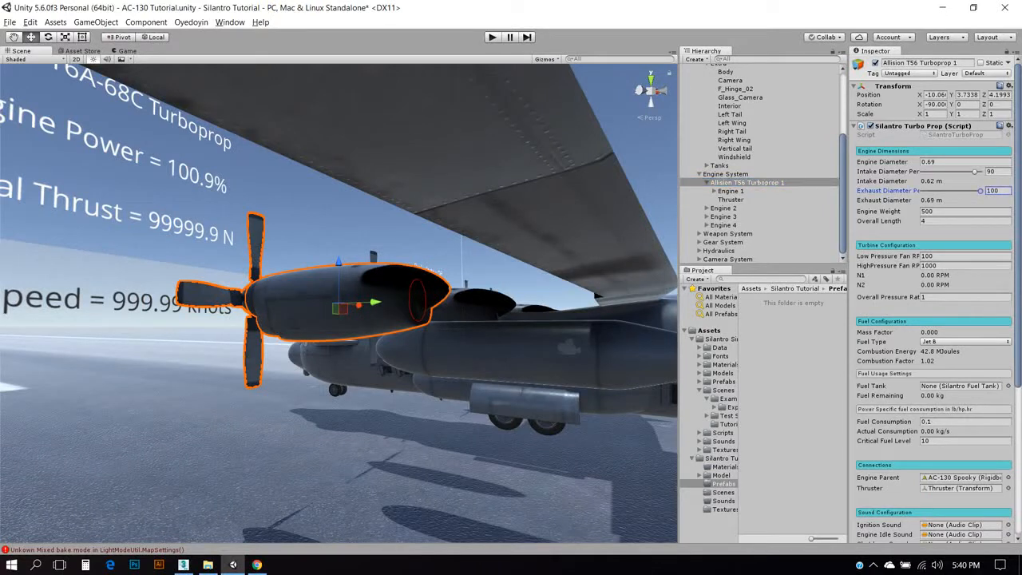
{"action": "key", "text": "alt"}
{"action": "left_click_drag", "start_coordinate": [511, 319], "coordinate": [540, 331], "text": "alt"}
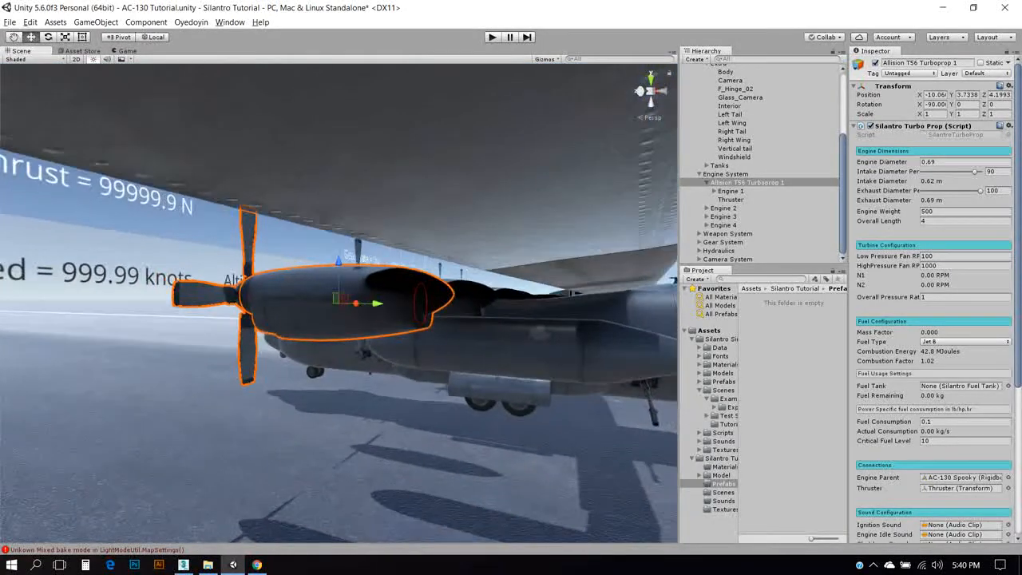
Step: Fine-tune the Thruster's position at the exhaust opening to about Y 1.672 and Z -0.069
{"action": "left_click", "coordinate": [730, 199]}
{"action": "middle_click_drag", "start_coordinate": [359, 319], "coordinate": [333, 319]}
{"action": "scroll", "coordinate": [339, 304], "scroll_direction": "up", "scroll_amount": 10}
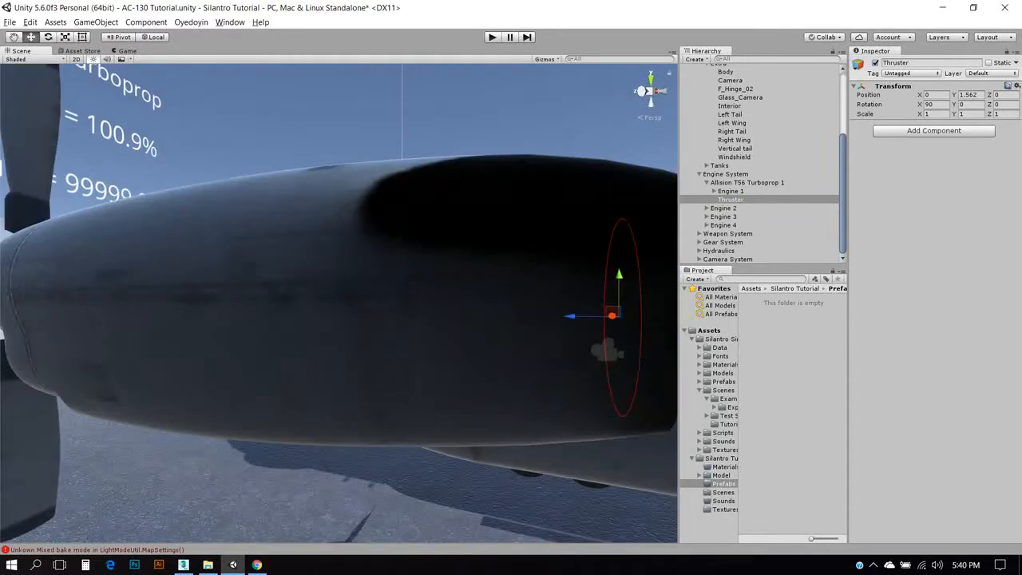
{"action": "scroll", "coordinate": [338, 303], "scroll_direction": "down", "scroll_amount": 5}
{"action": "left_click_drag", "start_coordinate": [339, 303], "coordinate": [148, 309], "text": "alt"}
{"action": "left_click_drag", "start_coordinate": [456, 276], "coordinate": [457, 285]}
{"action": "right_click_drag", "start_coordinate": [457, 285], "coordinate": [479, 285]}
{"action": "left_click_drag", "start_coordinate": [387, 322], "coordinate": [401, 323]}
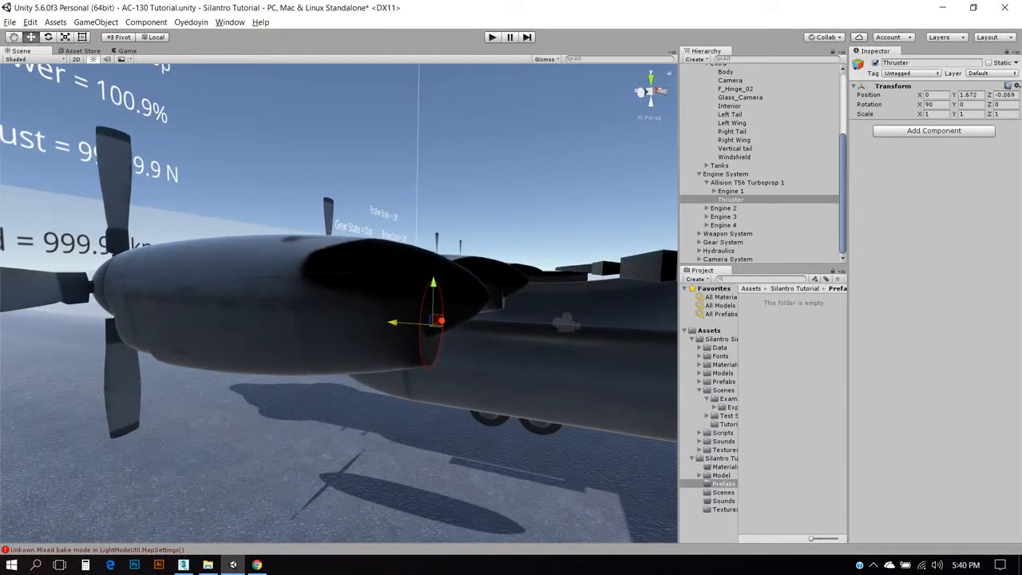
Step: Set the turboprop's exhaust diameter percentage to about 90.9 and its intake diameter percentage to 95
{"action": "left_click", "coordinate": [743, 182]}
{"action": "right_click", "coordinate": [746, 182]}
{"action": "left_click_drag", "start_coordinate": [980, 191], "coordinate": [975, 191]}
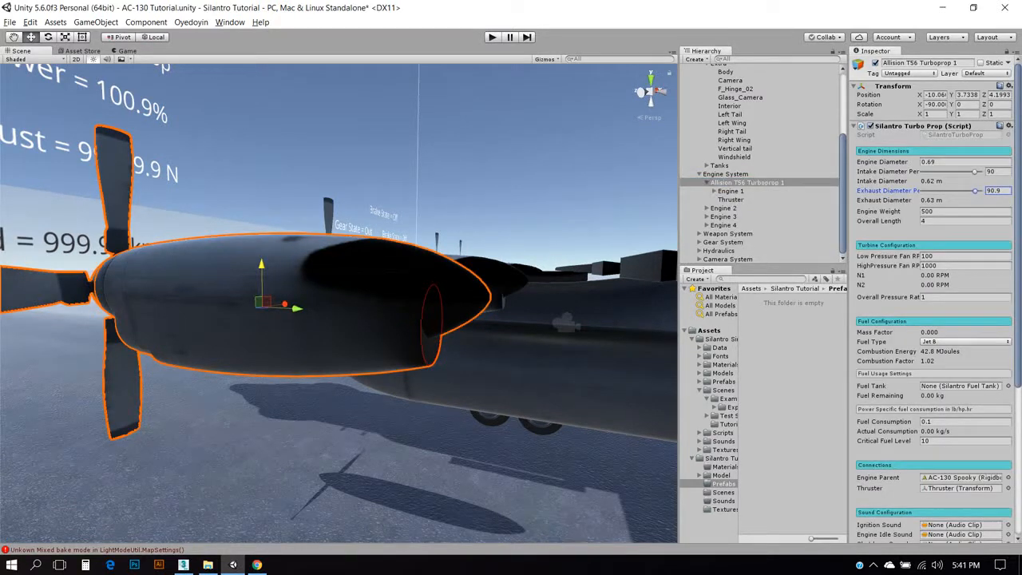
{"action": "left_click", "coordinate": [997, 171]}
{"action": "left_click", "coordinate": [997, 171]}
{"action": "key", "text": "BackSpace"}
{"action": "type", "text": "5"}
Step: Set the Engine Weight to 880, checking the dry weight on the Allison T56 Wikipedia page in Chrome
{"action": "left_click", "coordinate": [942, 211]}
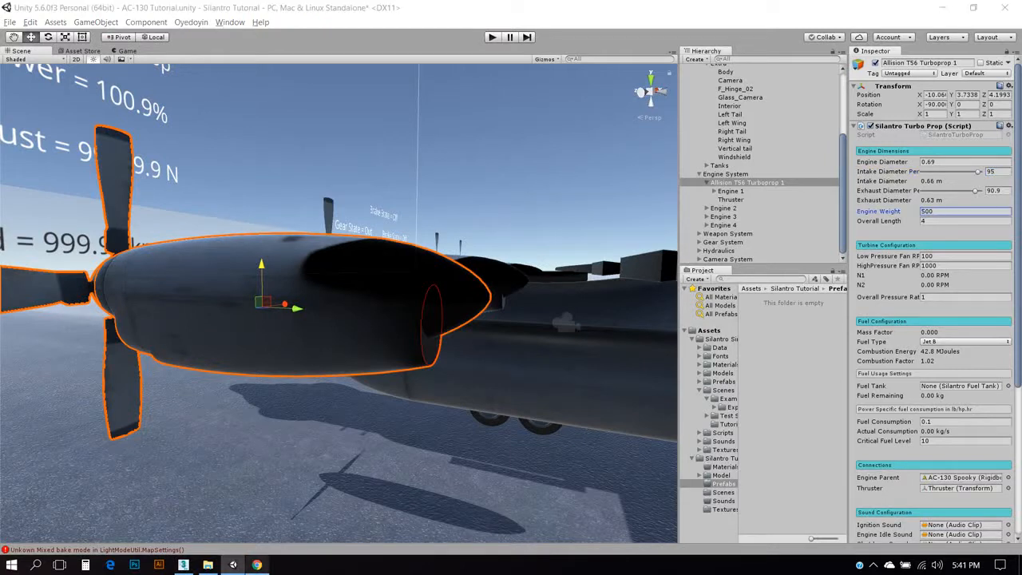
{"action": "left_click", "coordinate": [256, 565]}
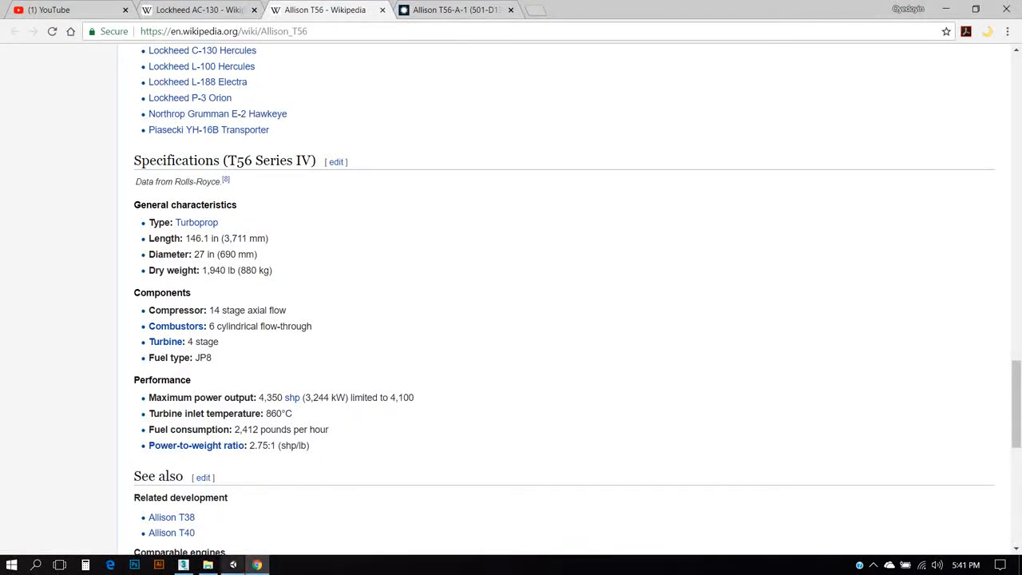
{"action": "left_click", "coordinate": [233, 564]}
{"action": "left_click", "coordinate": [942, 211]}
{"action": "type", "text": "880"}
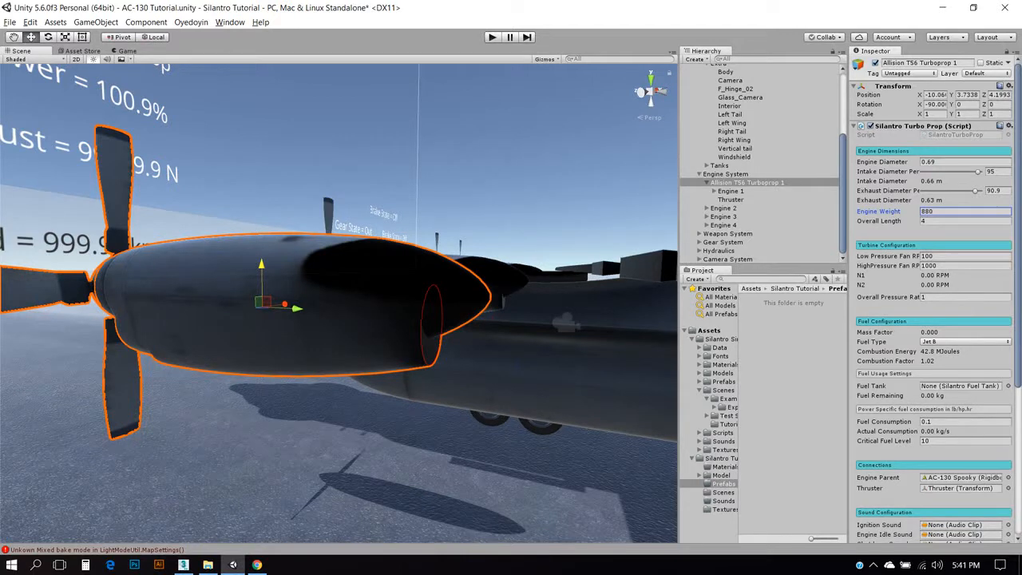
Step: Set the Overall Length to 3.711, checking the engine's length on the Wikipedia page in Chrome
{"action": "left_click", "coordinate": [257, 564]}
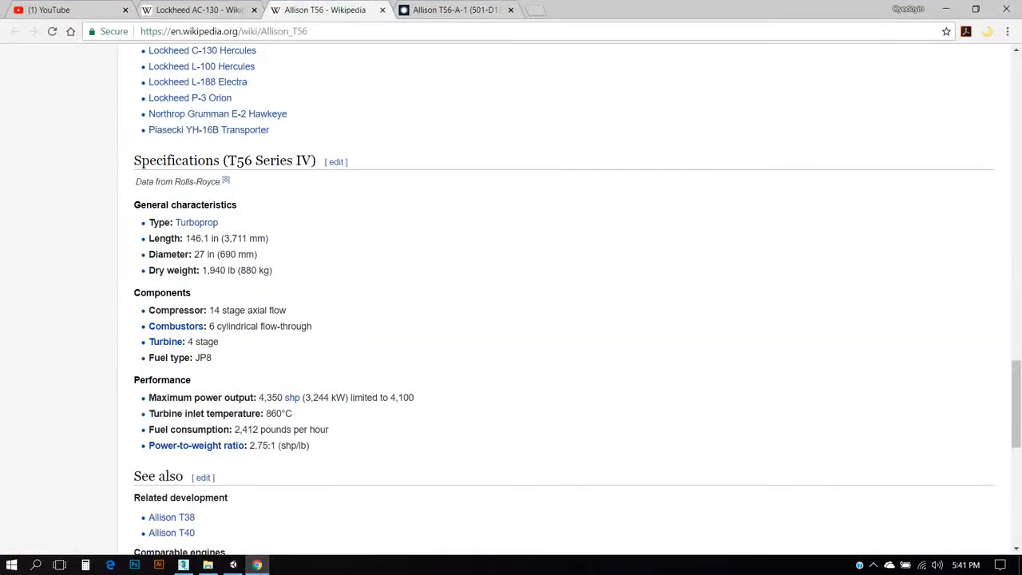
{"action": "left_click", "coordinate": [233, 564]}
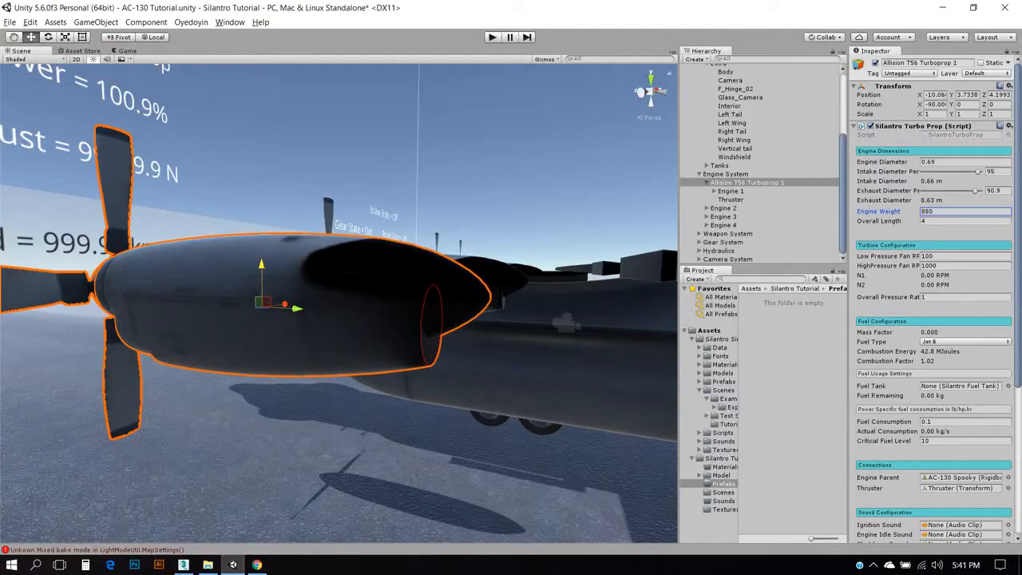
{"action": "right_click", "coordinate": [935, 218]}
{"action": "left_click", "coordinate": [936, 221]}
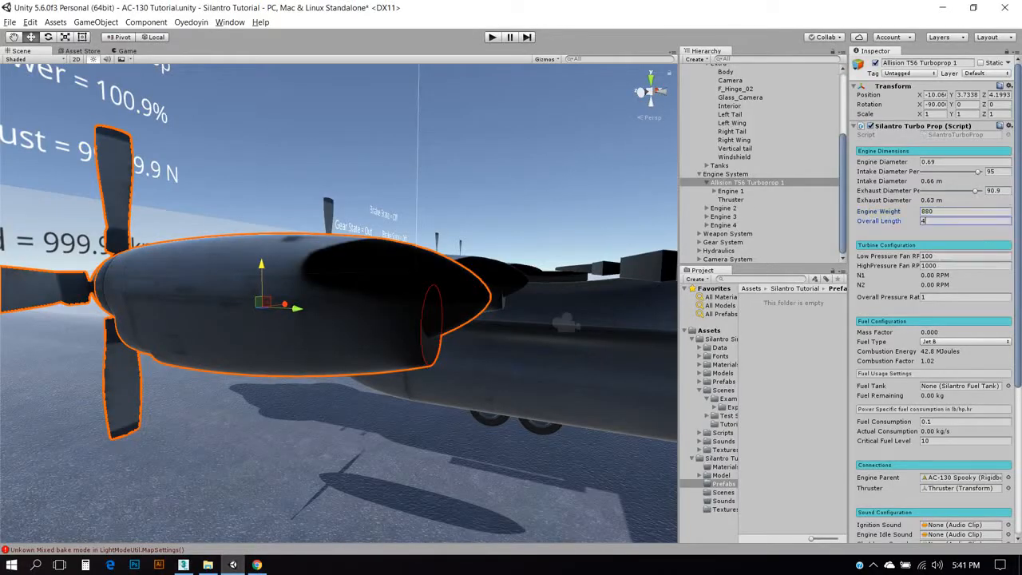
{"action": "key", "text": "BackSpace"}
{"action": "type", "text": "3.711"}
Step: Set the high-pressure fan RPM to 13820, checking the engine speed on the airandspace.si.edu page in Chrome
{"action": "left_click", "coordinate": [964, 265]}
{"action": "type", "text": "13"}
{"action": "left_click", "coordinate": [257, 565]}
{"action": "left_click", "coordinate": [453, 10]}
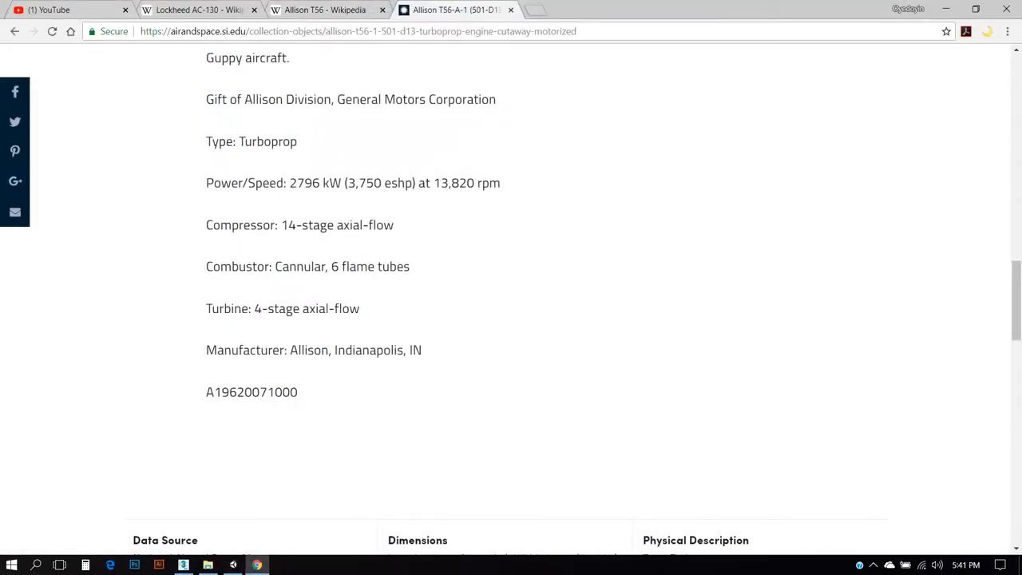
{"action": "key", "text": "alt+Tab"}
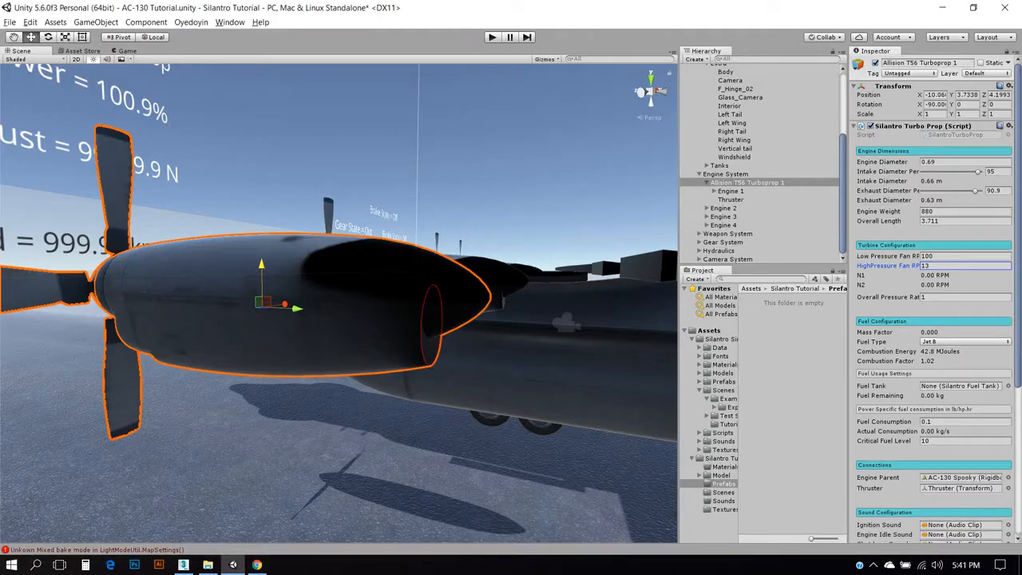
{"action": "type", "text": "820"}
{"action": "key", "text": "Return"}
Step: Copy 13820 into the low-pressure fan RPM and set the high-pressure fan RPM to 18653
{"action": "key", "text": "ctrl+c"}
{"action": "left_click", "coordinate": [958, 256]}
{"action": "key", "text": "ctrl+v"}
{"action": "key", "text": "Tab"}
{"action": "type", "text": "18653"}
Step: Switch to Chrome and search Google in a new tab for "Allison T56 turboprop compression ratio"
{"action": "left_click", "coordinate": [256, 564]}
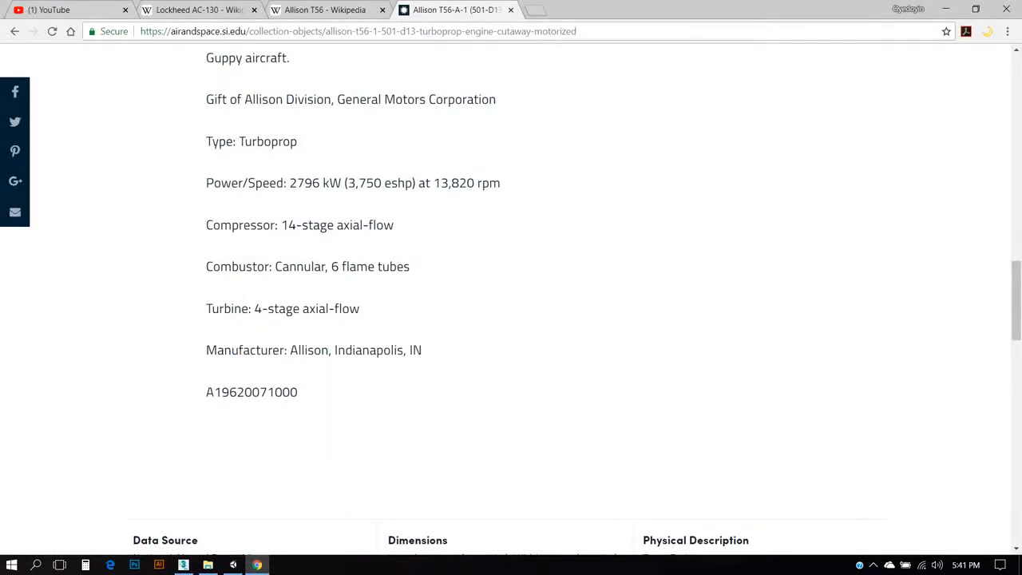
{"action": "left_click", "coordinate": [358, 9]}
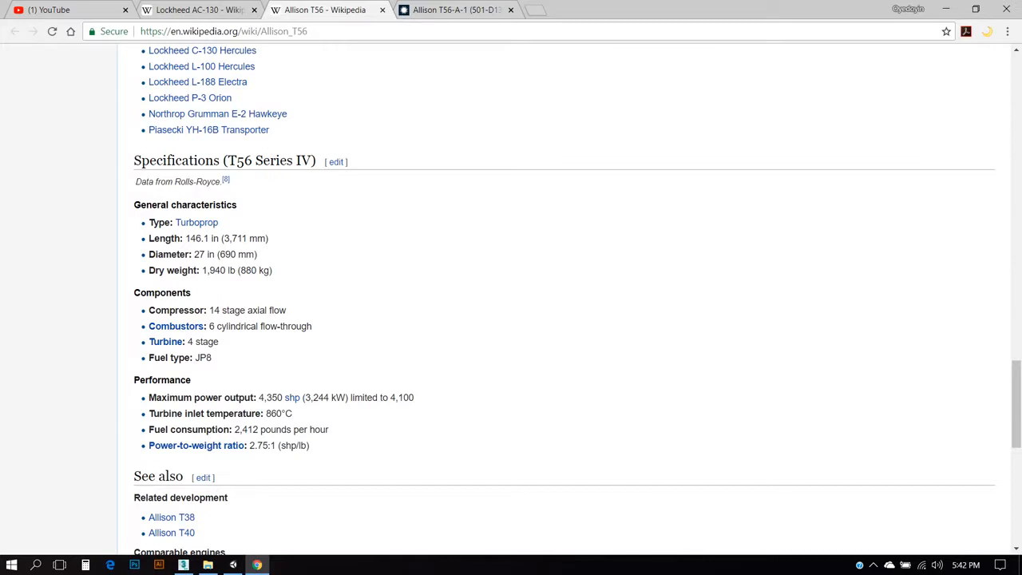
{"action": "key", "text": "ctrl+t"}
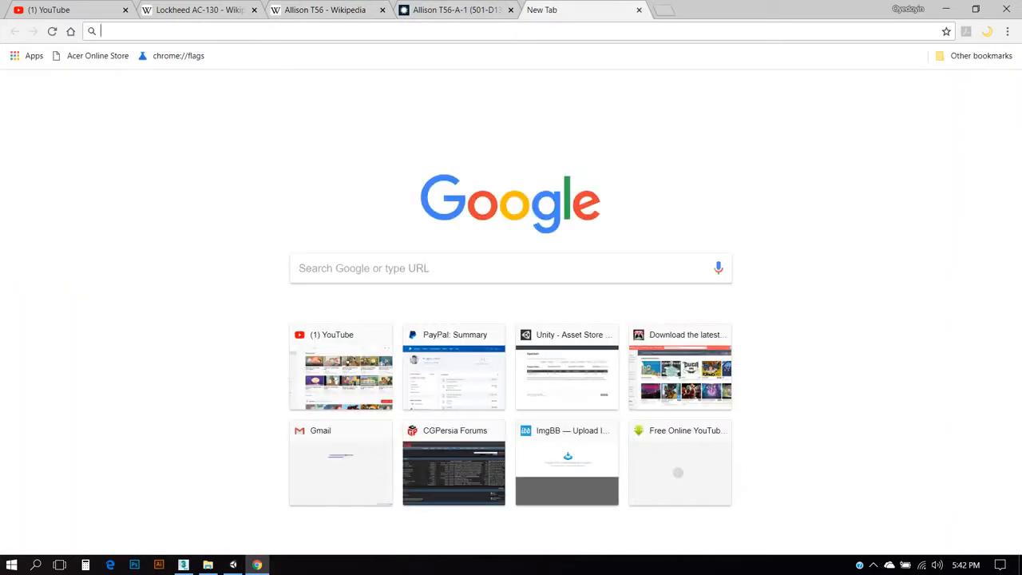
{"action": "type", "text": "Alli"}
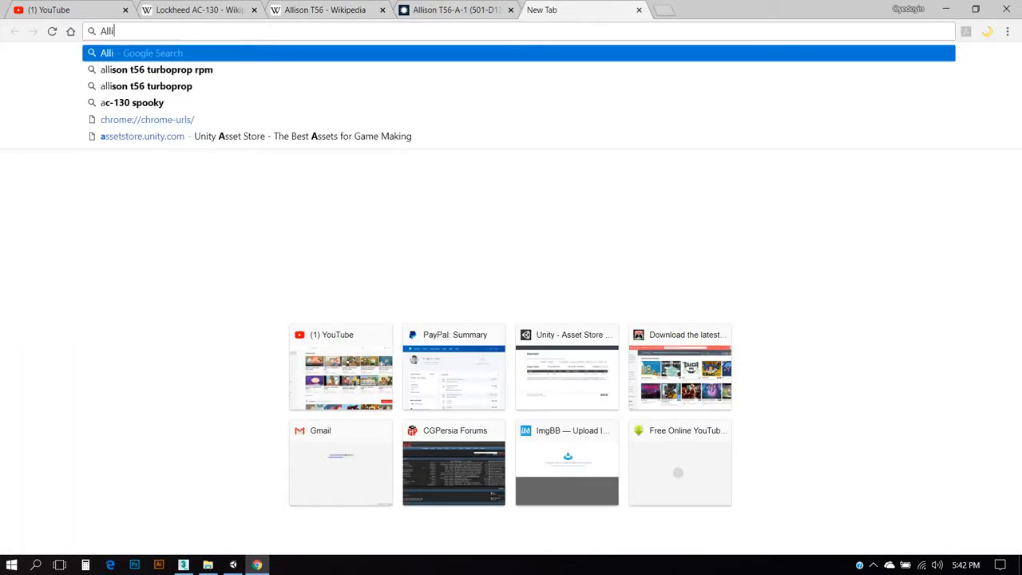
{"action": "type", "text": "son "}
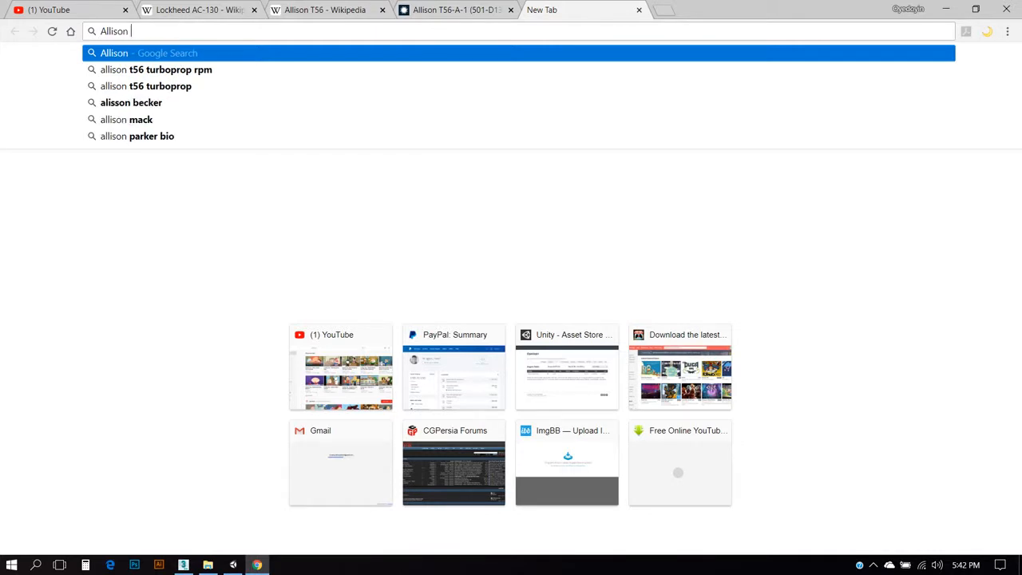
{"action": "type", "text": "T56 tur"}
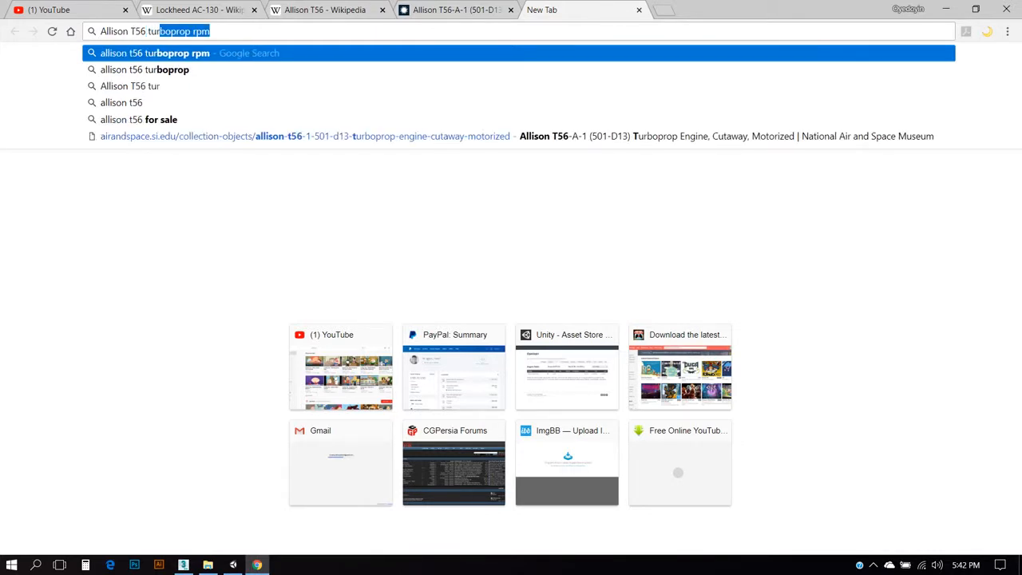
{"action": "type", "text": "boprop co"}
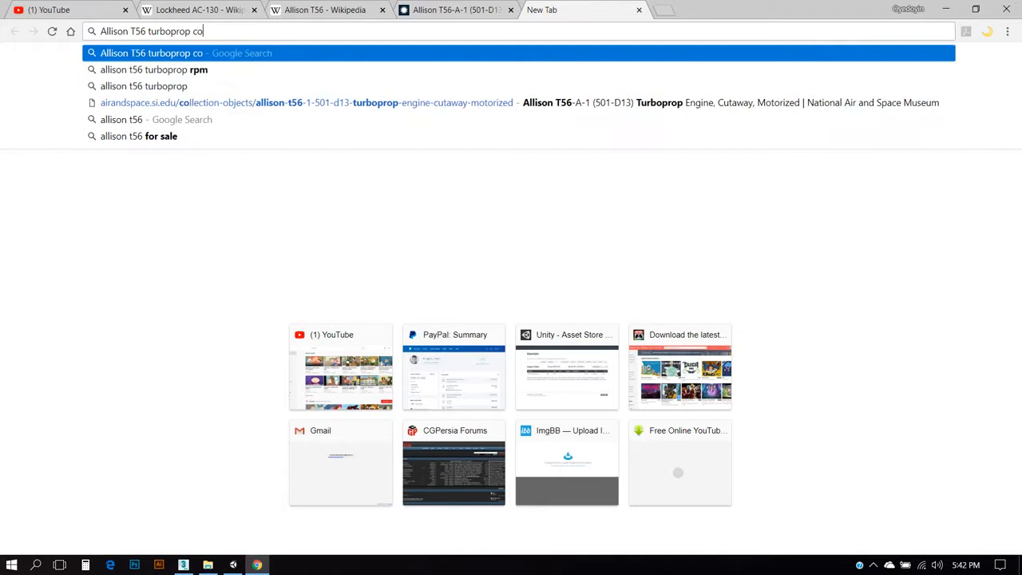
{"action": "type", "text": "mpression ratio"}
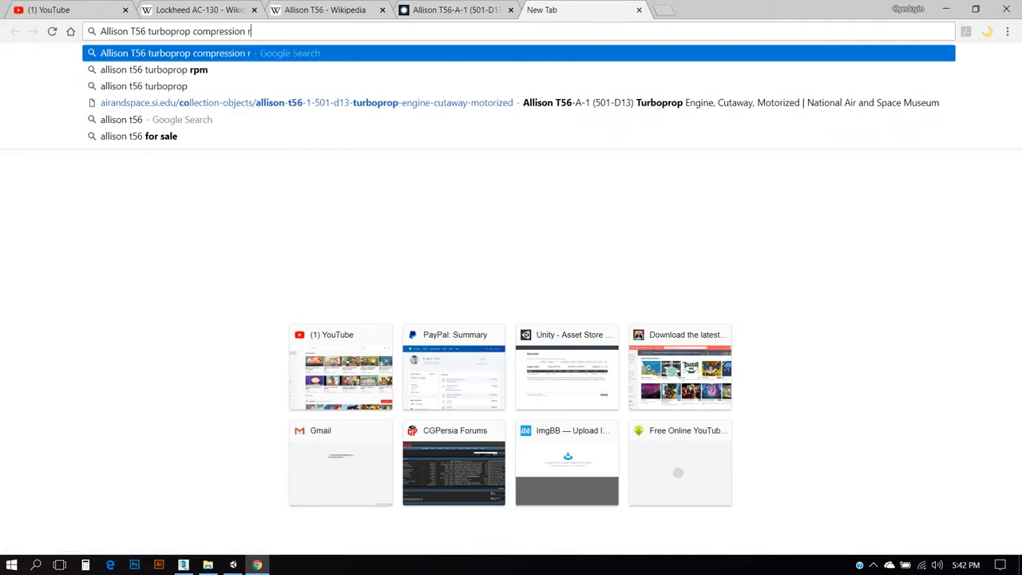
{"action": "key", "text": "Return"}
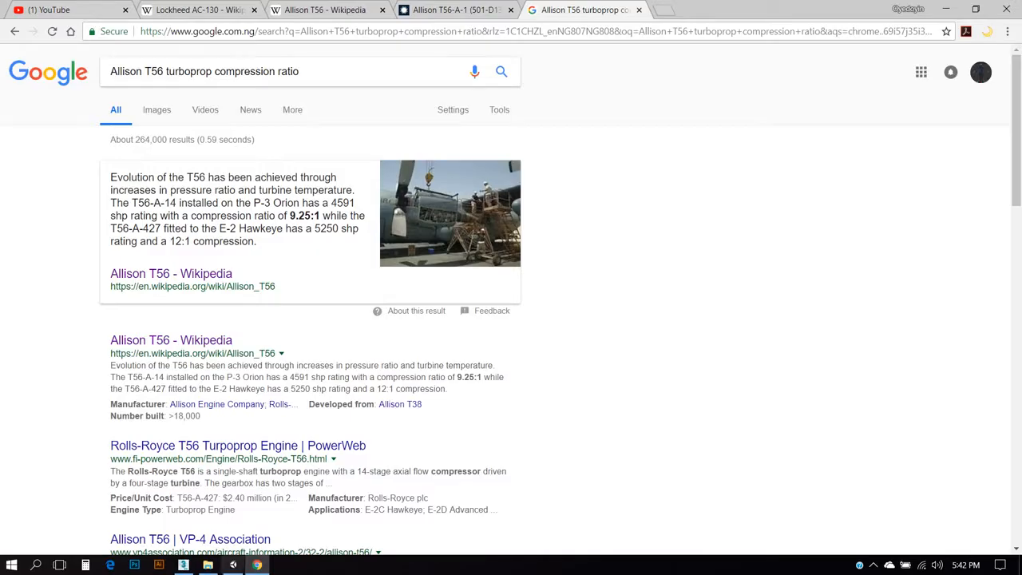
Step: Return to Unity and set the turboprop's Overall Pressure Ratio to 9.25
{"action": "left_click", "coordinate": [233, 564]}
{"action": "left_click", "coordinate": [964, 296]}
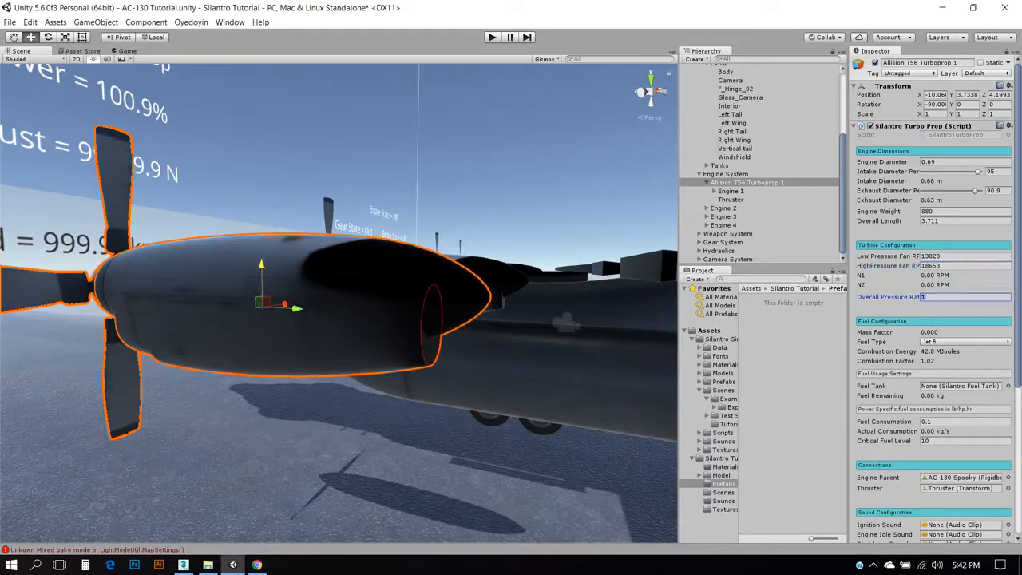
{"action": "type", "text": "9.25"}
Step: Set the engine's Fuel Type to JP8, checking the fuel type on the Allison T56 Wikipedia page in Chrome
{"action": "left_click", "coordinate": [257, 565]}
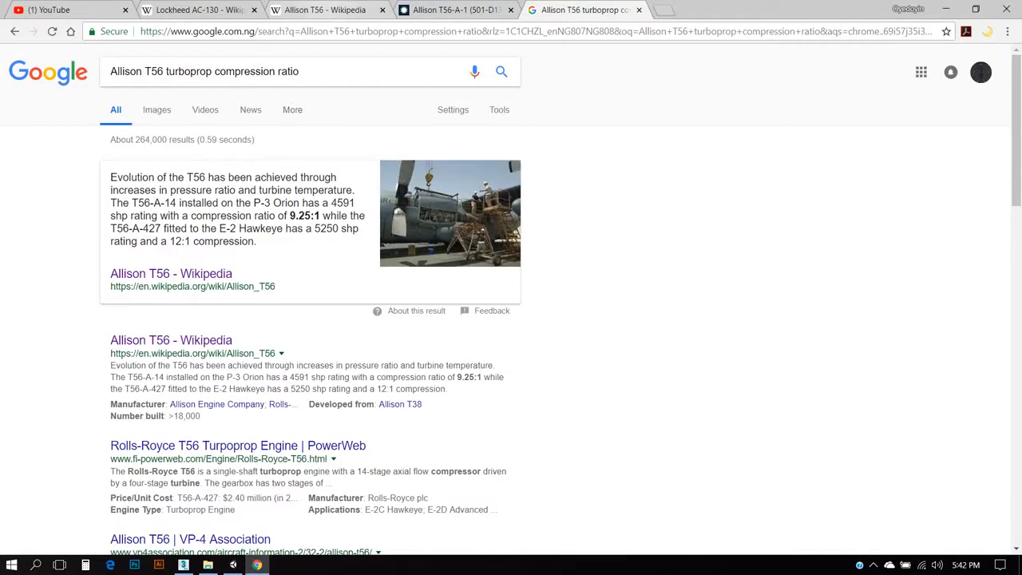
{"action": "left_click", "coordinate": [323, 10]}
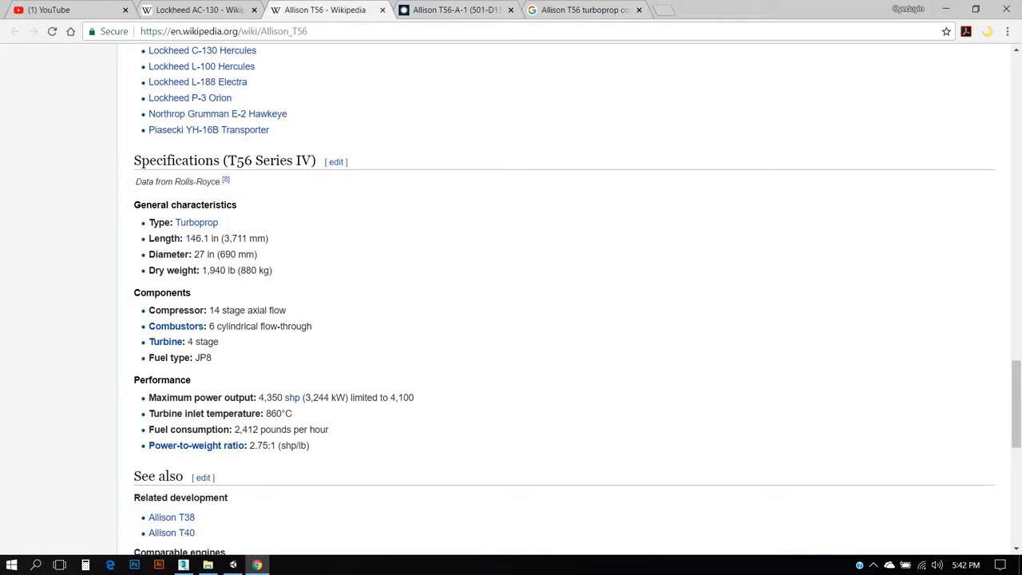
{"action": "left_click", "coordinate": [945, 9]}
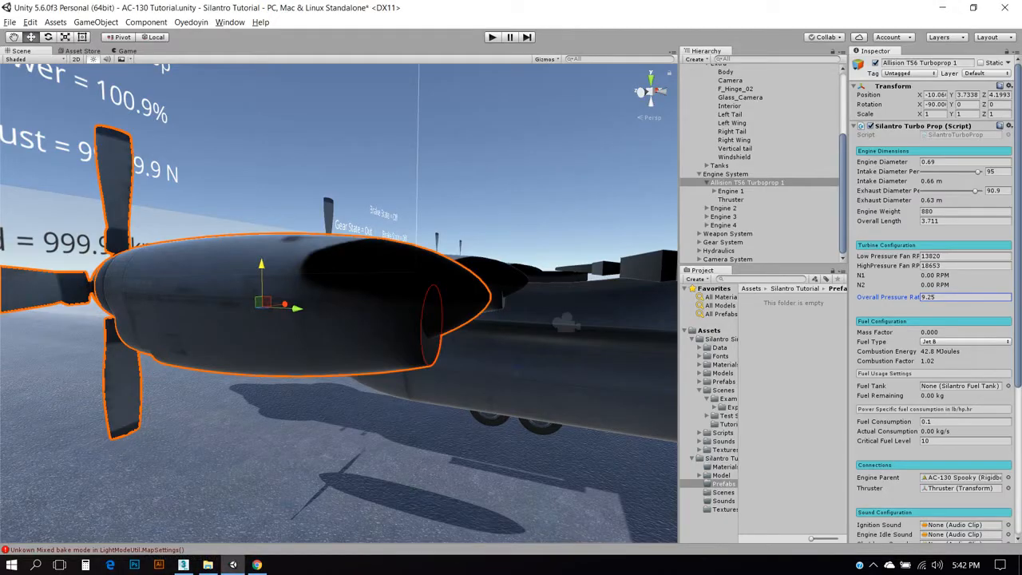
{"action": "left_click", "coordinate": [962, 341]}
{"action": "left_click", "coordinate": [930, 387]}
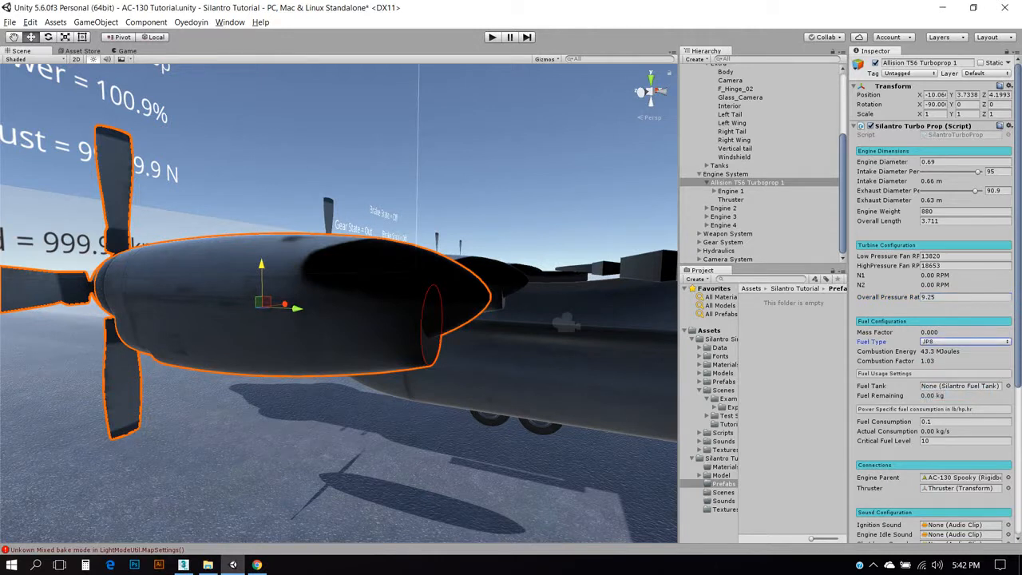
{"action": "scroll", "coordinate": [930, 299], "scroll_direction": "down", "scroll_amount": 3}
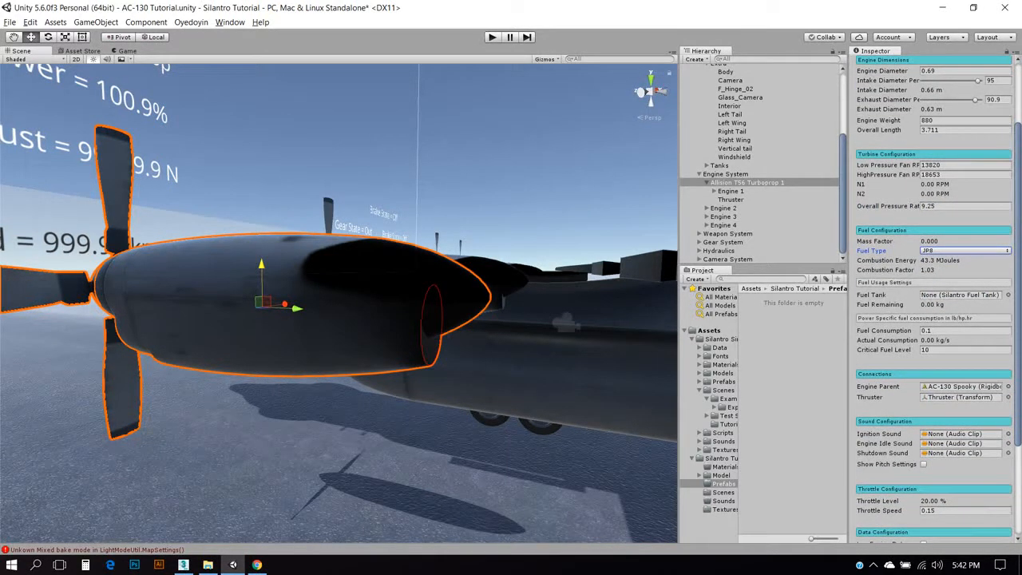
{"action": "scroll", "coordinate": [930, 298], "scroll_direction": "down", "scroll_amount": 1}
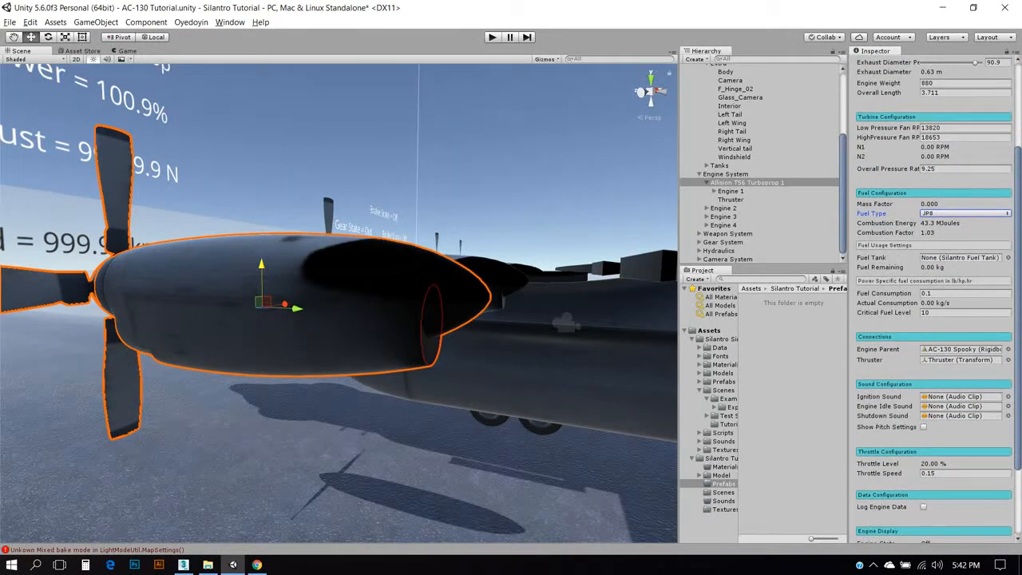
{"action": "left_click", "coordinate": [256, 565]}
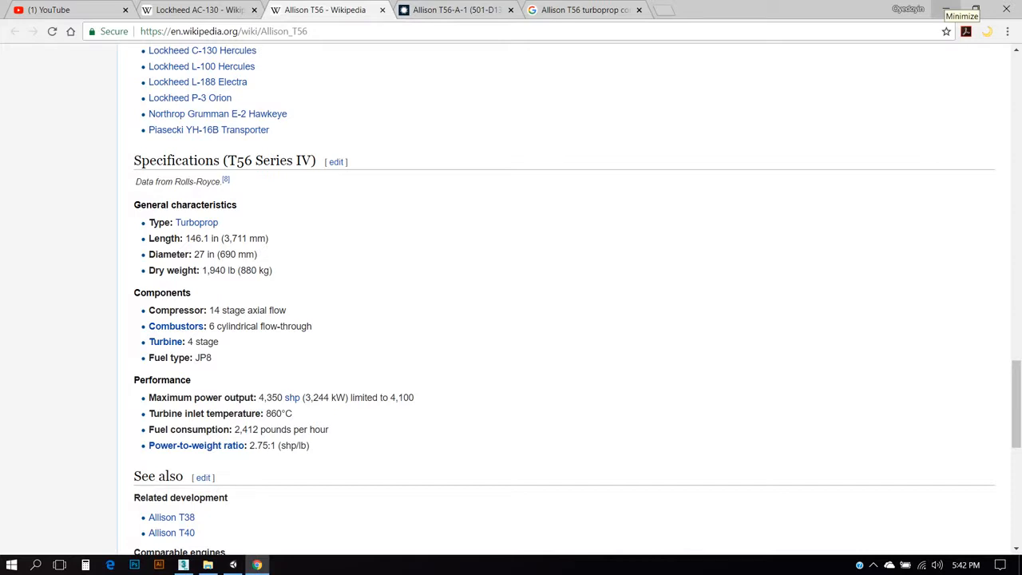
{"action": "left_click", "coordinate": [664, 10]}
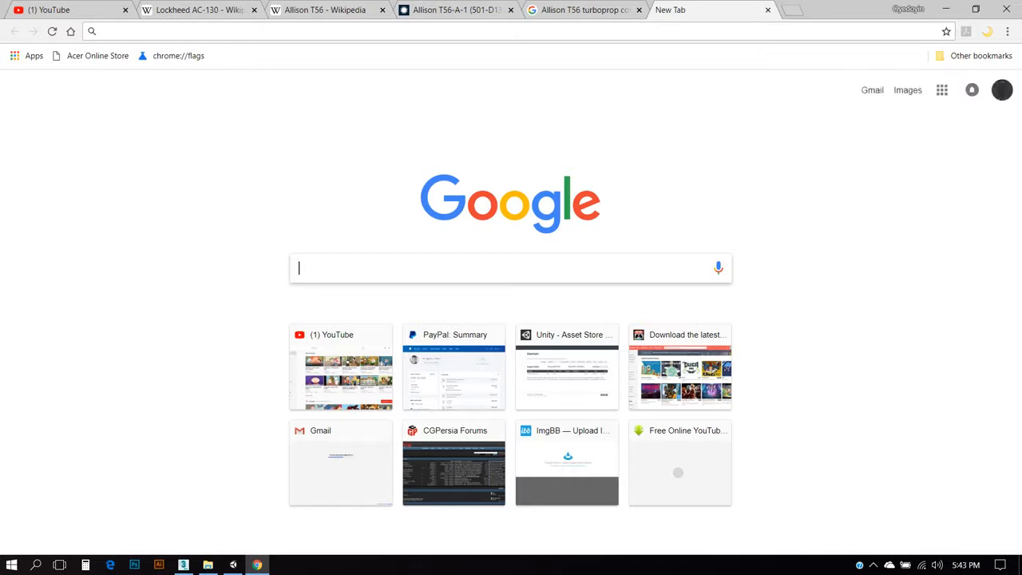
{"action": "type", "text": "21"}
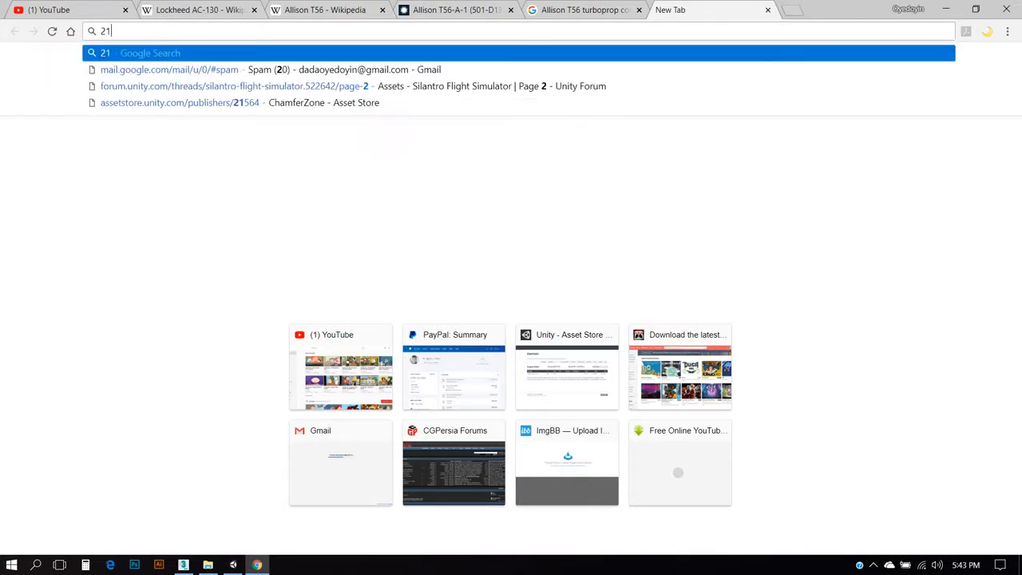
{"action": "type", "text": "42 pounds "}
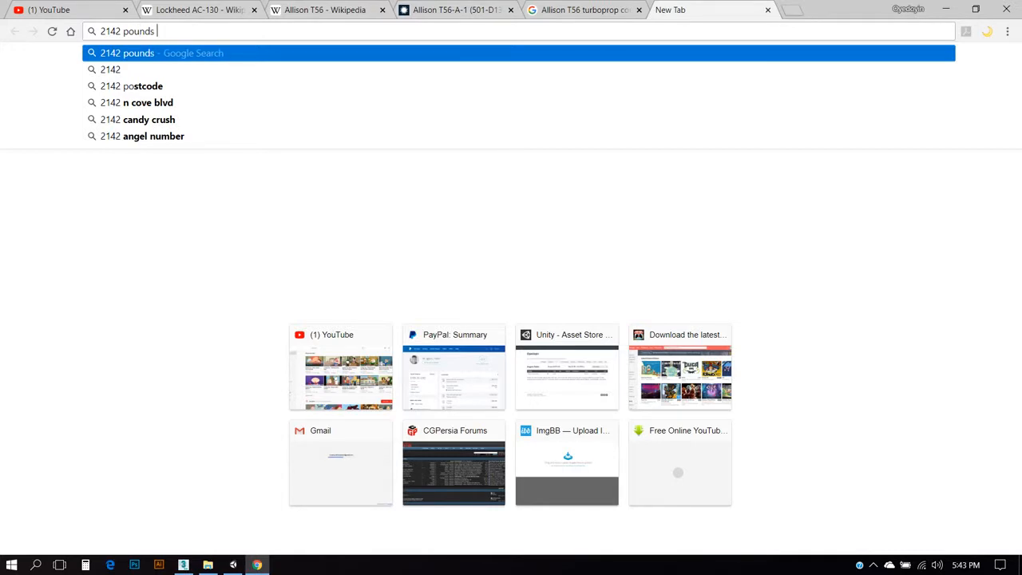
{"action": "type", "text": "per g"}
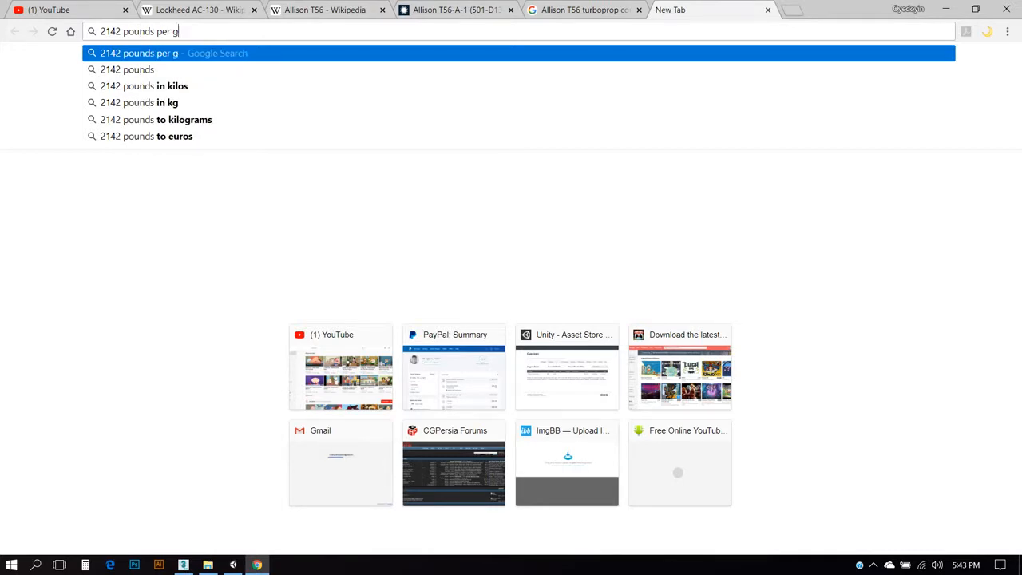
{"action": "key", "text": "BackSpace"}
{"action": "type", "text": "hour to"}
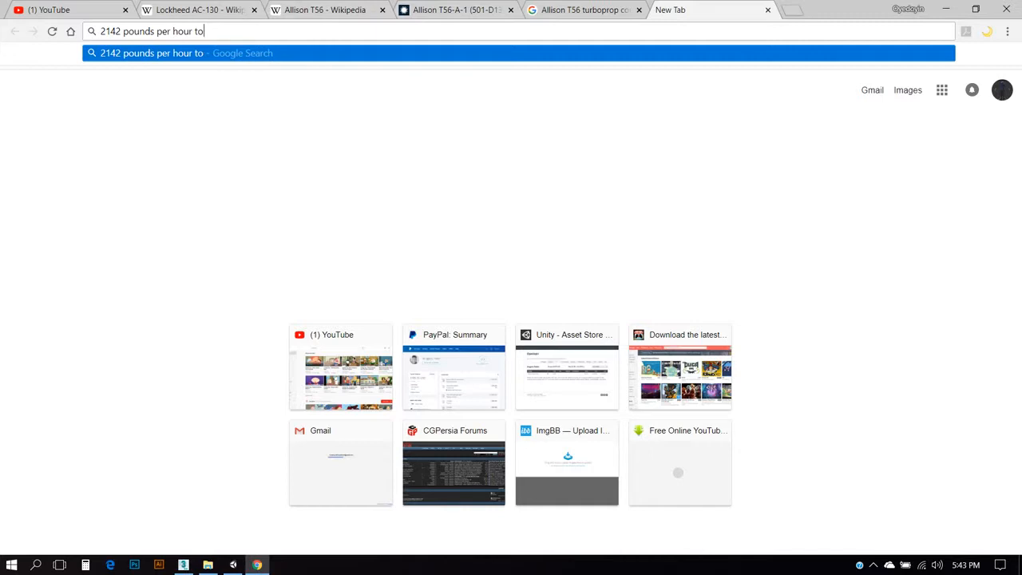
{"action": "key", "text": "BackSpace"}
{"action": "key", "text": "BackSpace"}
{"action": "key", "text": "BackSpace"}
{"action": "key", "text": "ctrl+w"}
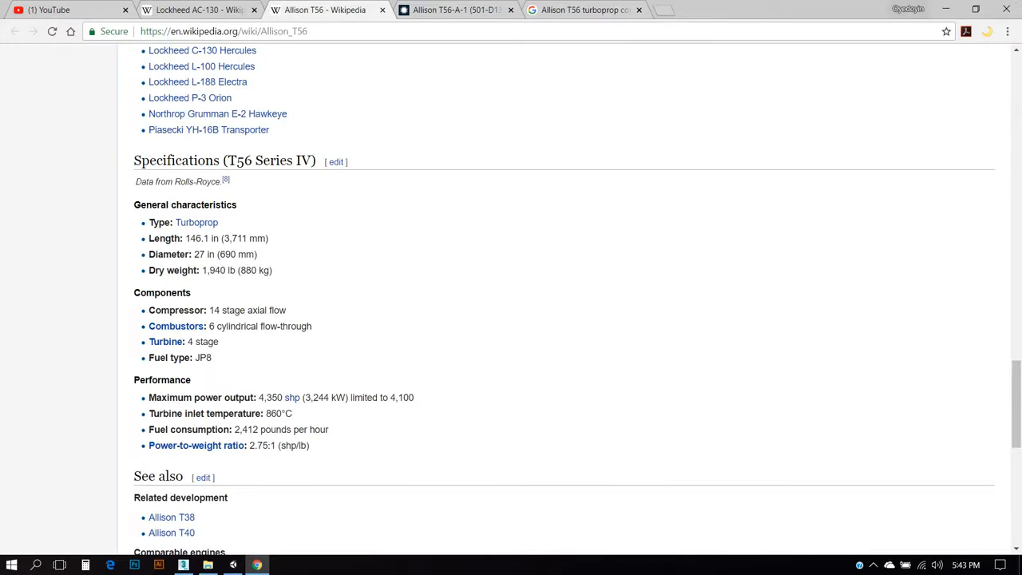
{"action": "left_click", "coordinate": [945, 8]}
Step: Set the engine's Fuel Consumption to 0.1856 and its Critical Fuel Level to 20
{"action": "right_click", "coordinate": [942, 295]}
{"action": "left_click", "coordinate": [934, 293]}
{"action": "type", "text": "856"}
{"action": "left_click", "coordinate": [964, 312]}
{"action": "type", "text": "20"}
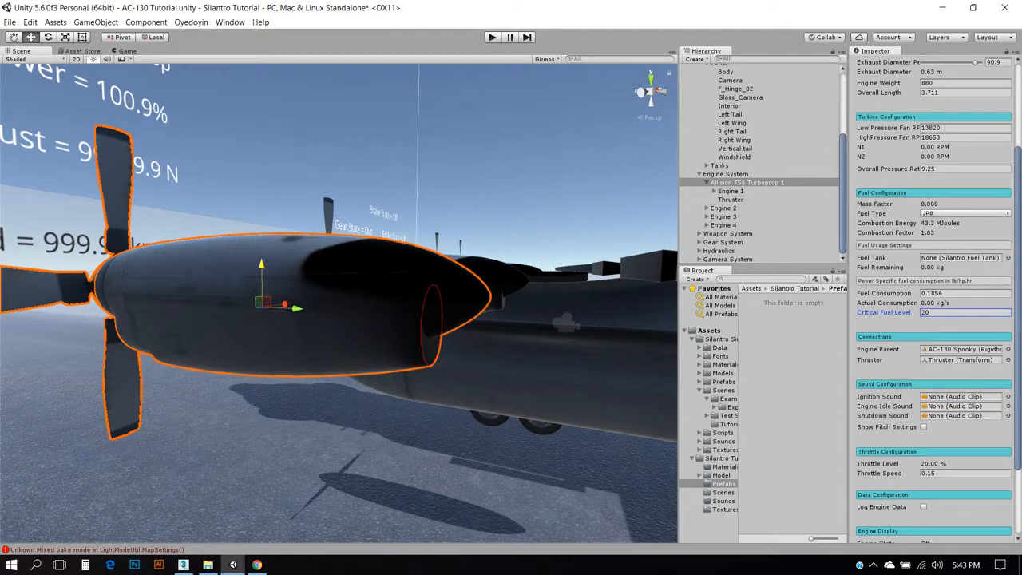
Step: Assign the Default Start audio clip as the engine's Ignition Sound
{"action": "scroll", "coordinate": [934, 300], "scroll_direction": "down", "scroll_amount": 4}
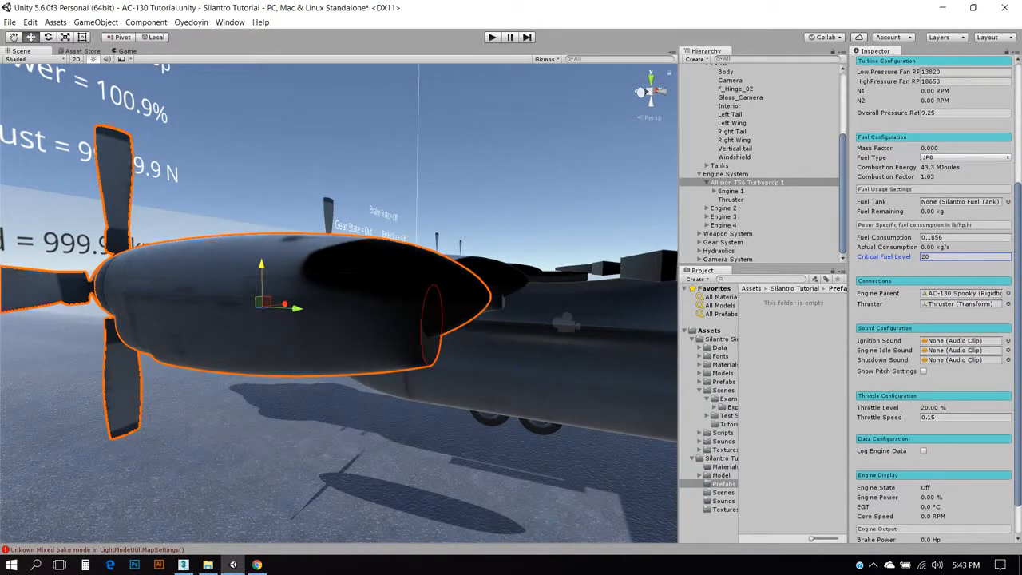
{"action": "left_click", "coordinate": [1007, 340]}
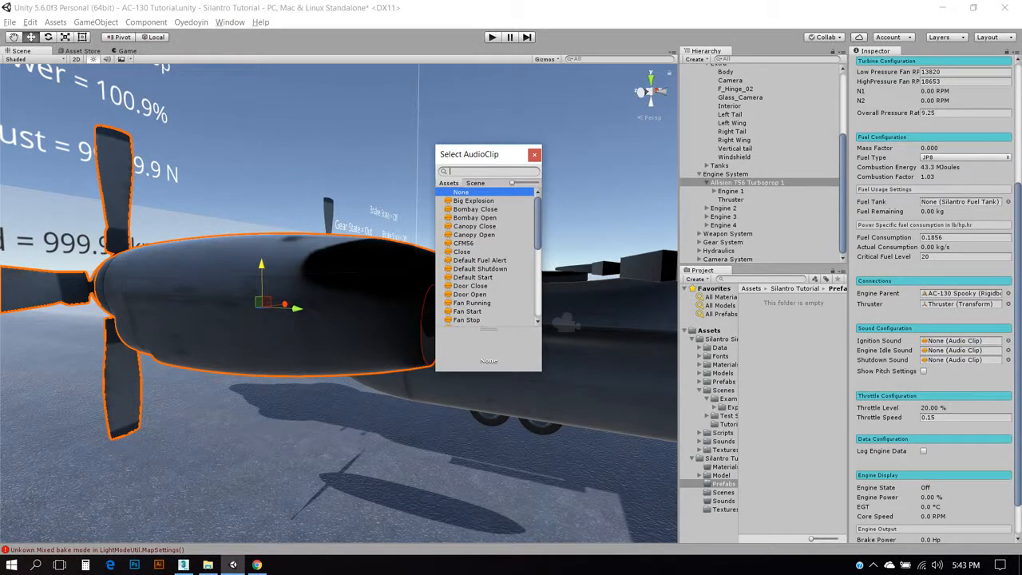
{"action": "type", "text": "strt"}
{"action": "key", "text": "BackSpace"}
{"action": "key", "text": "BackSpace"}
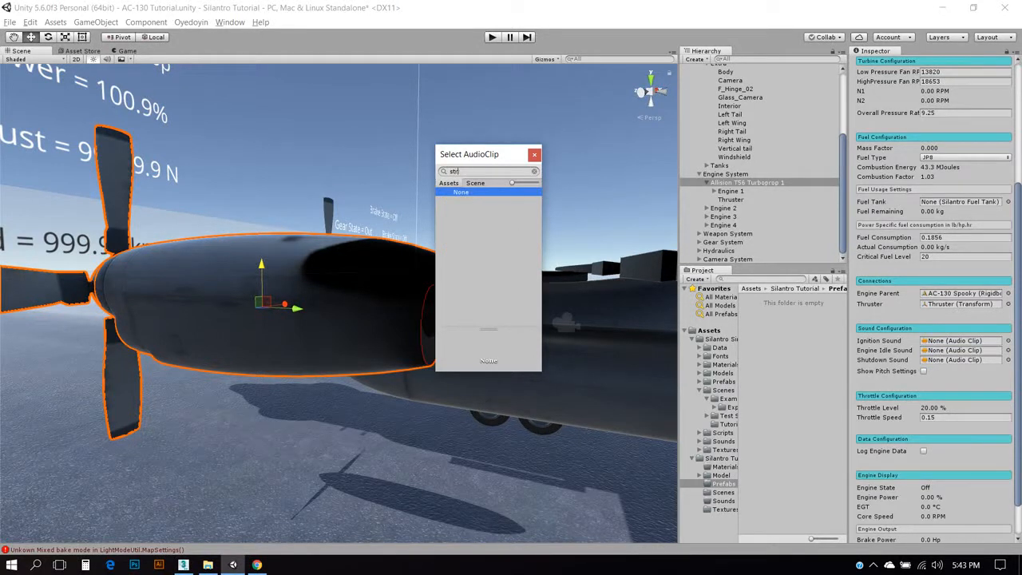
{"action": "key", "text": "Down"}
{"action": "key", "text": "Return"}
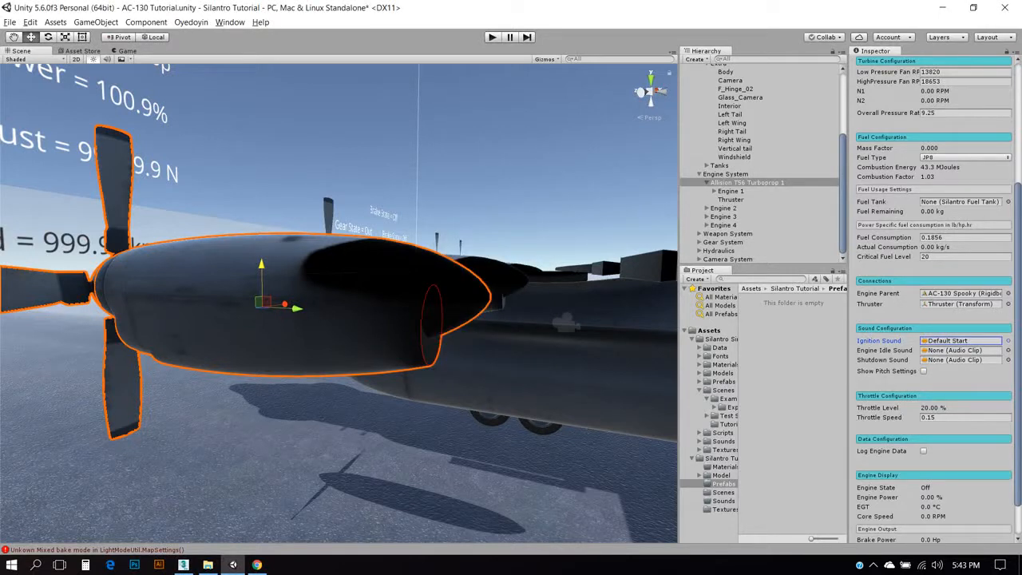
Step: Assign the Default Shutdown audio clip as the engine's Shutdown Sound
{"action": "key", "text": "Return"}
{"action": "type", "text": "def"}
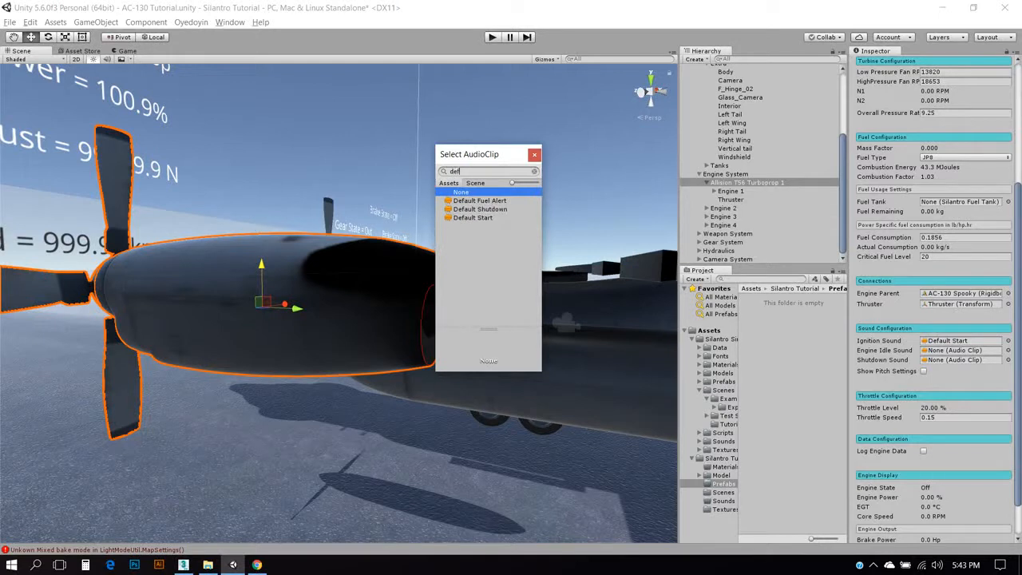
{"action": "key", "text": "Down"}
{"action": "key", "text": "Down"}
{"action": "key", "text": "Return"}
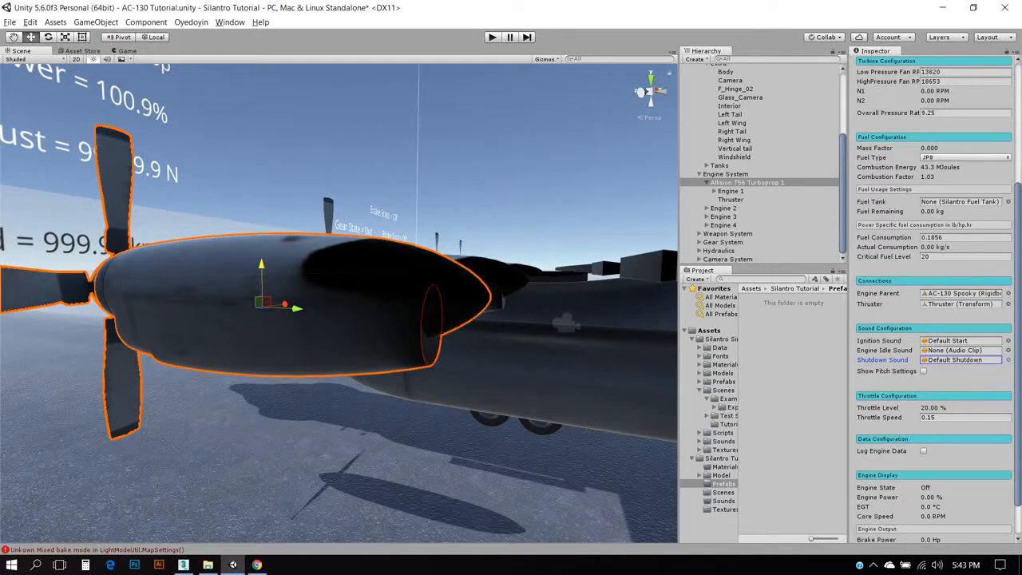
Step: Assign the Propeller Running audio clip as the Engine Idle Sound
{"action": "left_click", "coordinate": [1008, 350]}
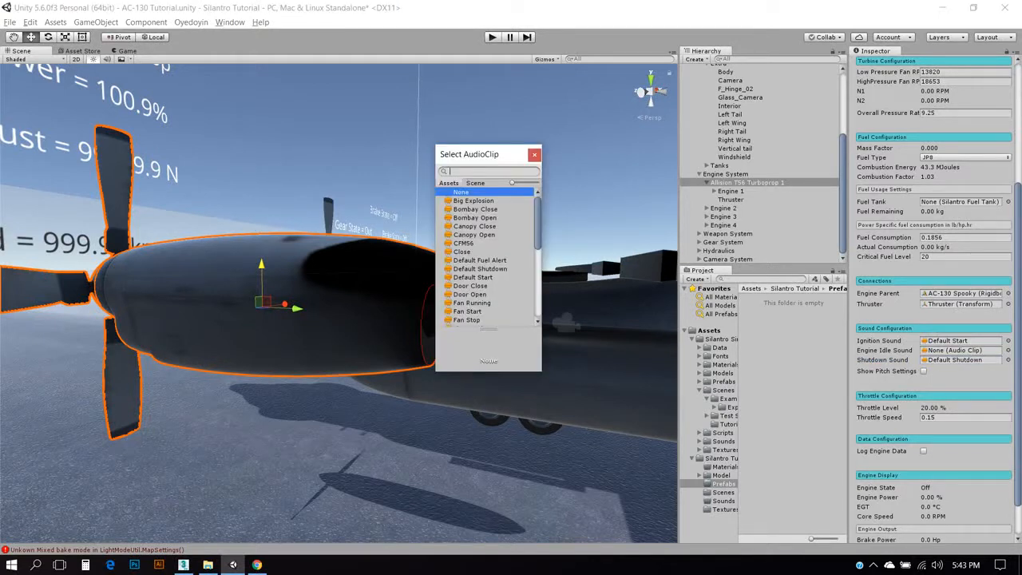
{"action": "type", "text": "prop"}
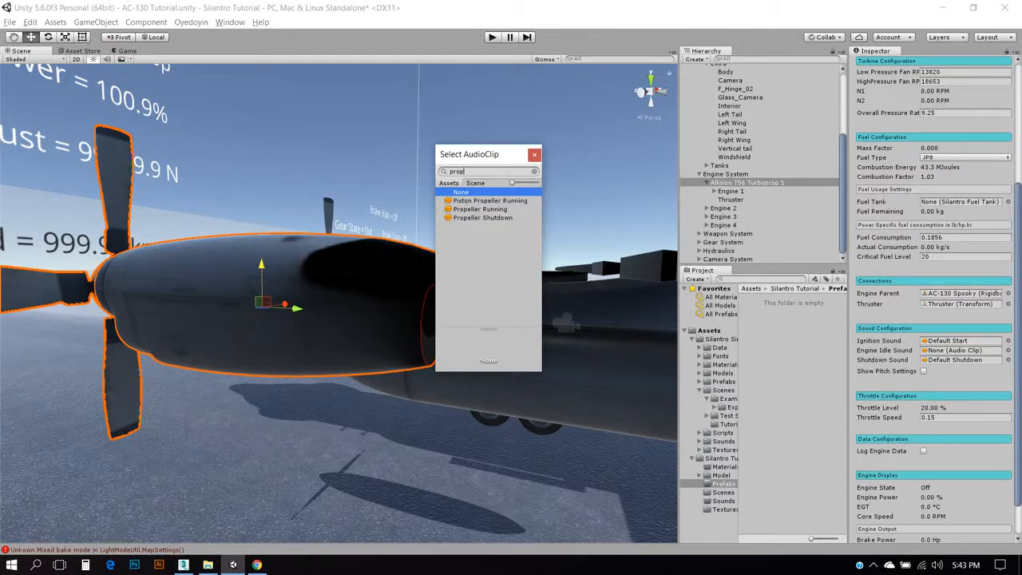
{"action": "key", "text": "Down"}
{"action": "key", "text": "Down"}
{"action": "key", "text": "Return"}
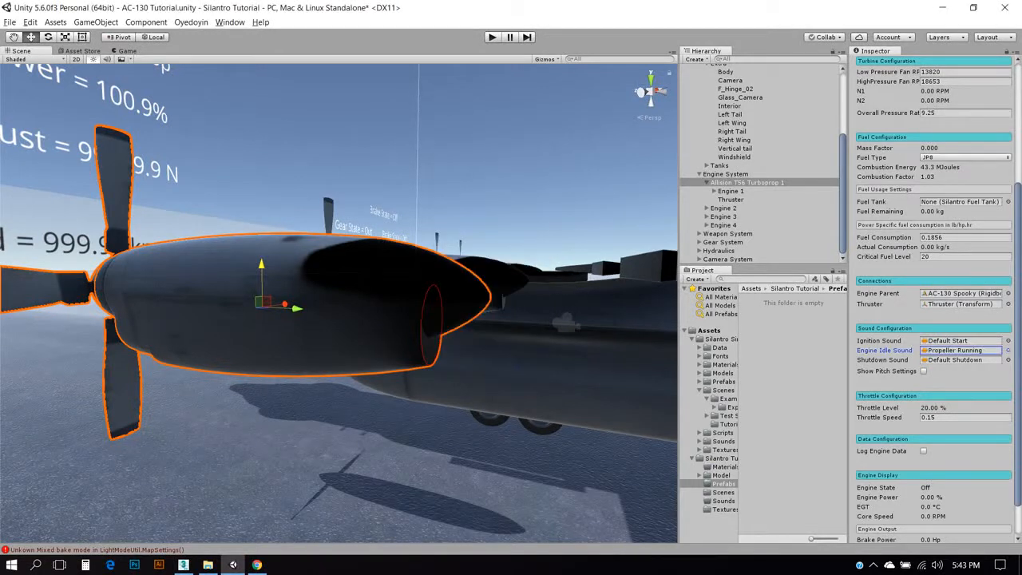
Step: Enable the extra settings on the turboprop engine to expose its effects configuration
{"action": "scroll", "coordinate": [932, 295], "scroll_direction": "down", "scroll_amount": 2}
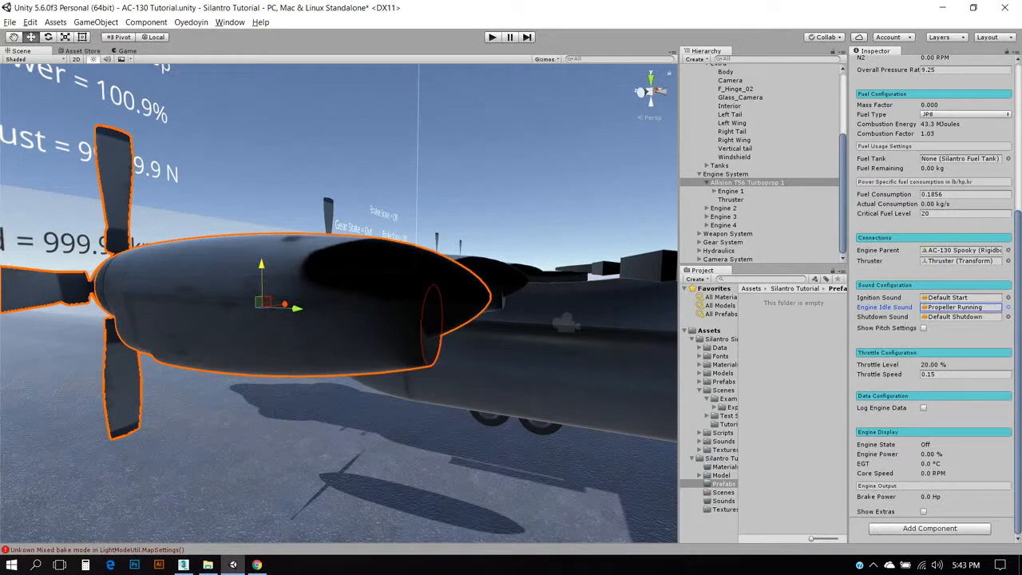
{"action": "left_click", "coordinate": [924, 511]}
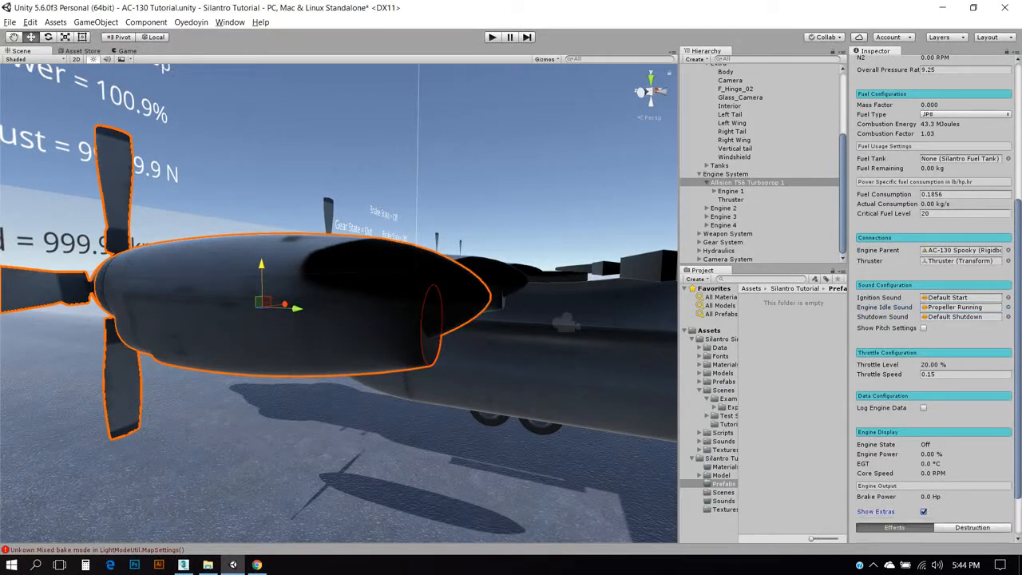
{"action": "scroll", "coordinate": [924, 479], "scroll_direction": "down", "scroll_amount": 3}
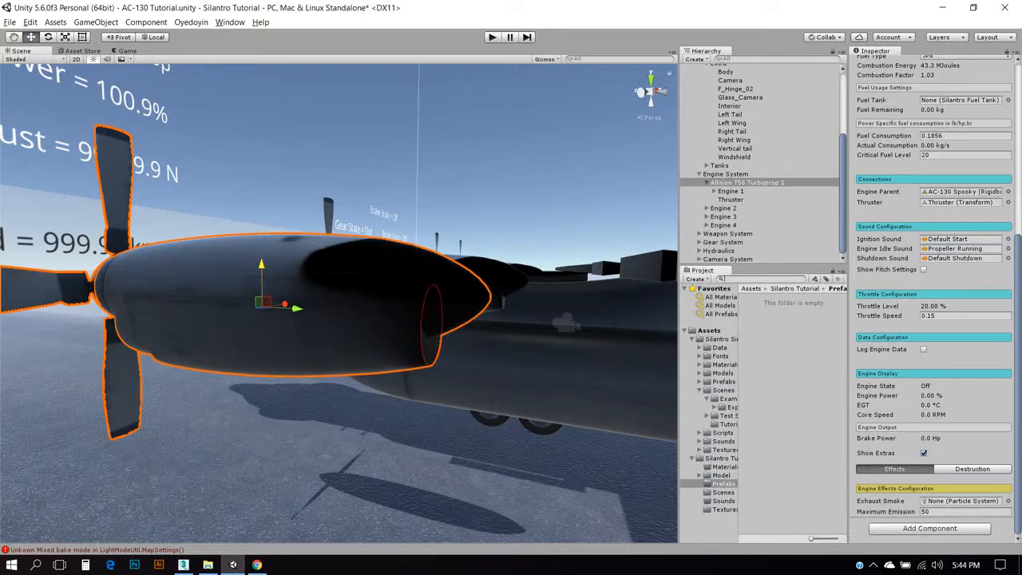
Step: Create an empty child object named Effects under Allision T56 Turboprop 1
{"action": "right_click", "coordinate": [747, 182]}
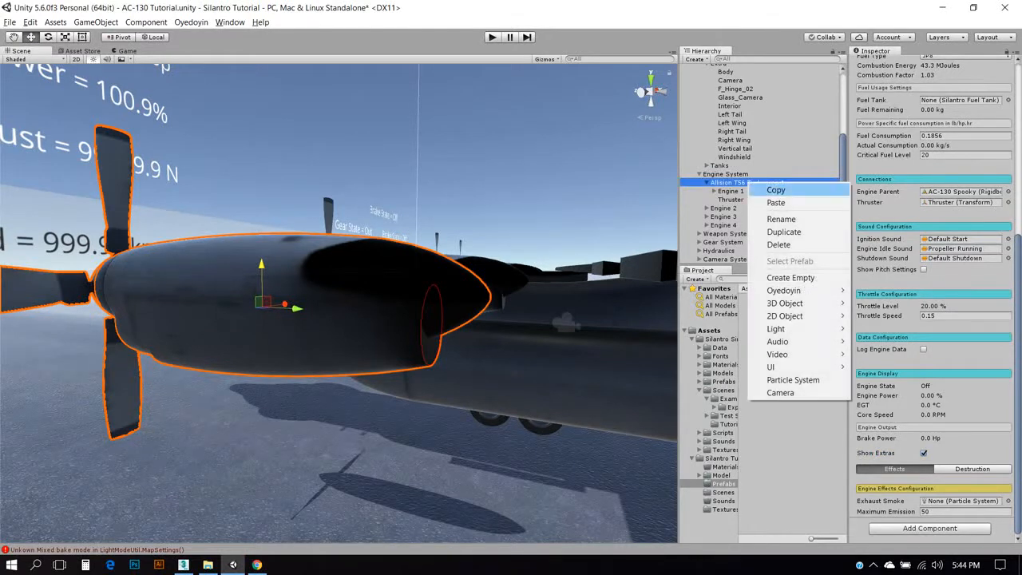
{"action": "left_click", "coordinate": [790, 275]}
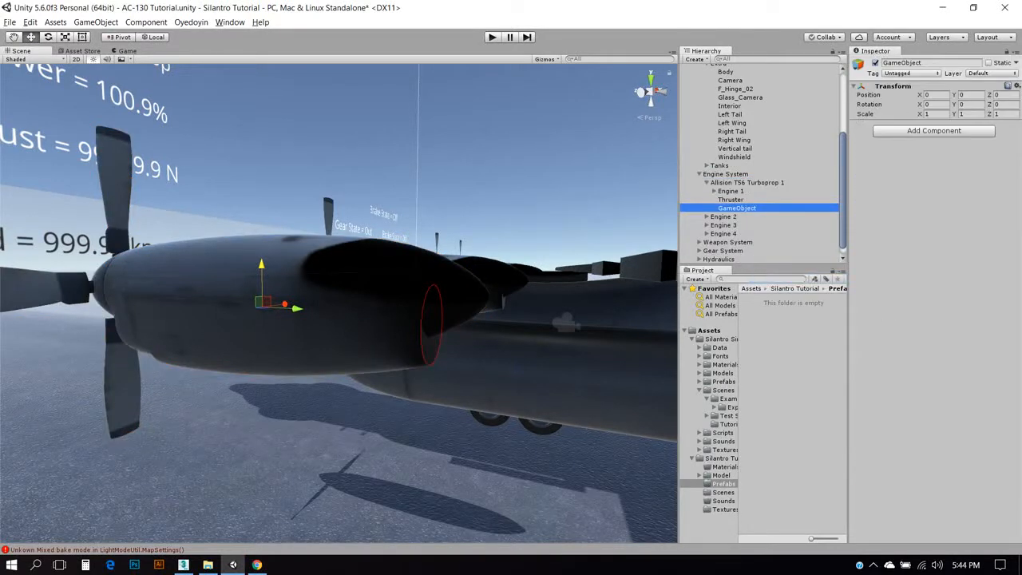
{"action": "key", "text": "F2"}
{"action": "type", "text": "Effect"}
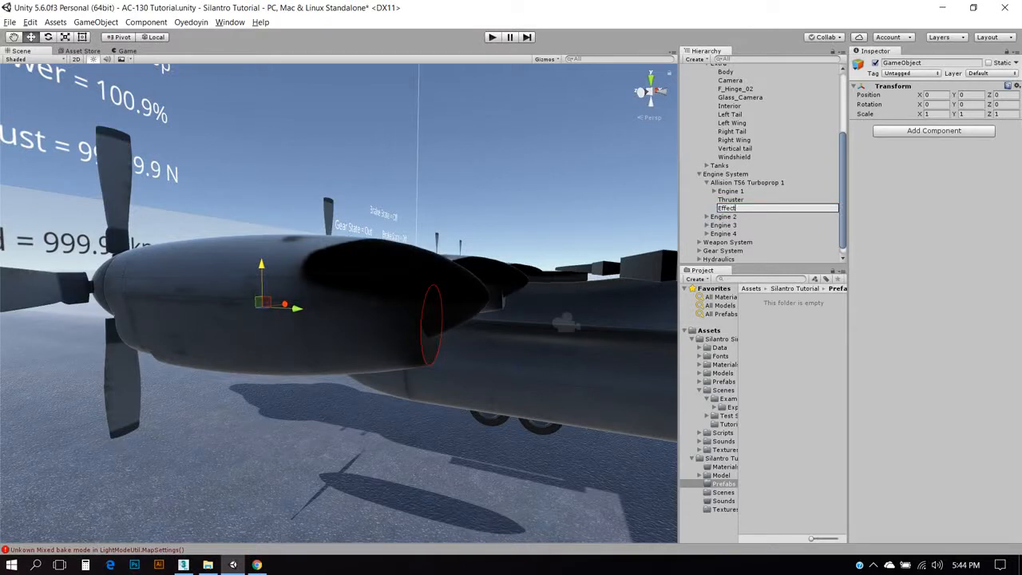
{"action": "type", "text": "s"}
{"action": "key", "text": "Return"}
Step: Search the project assets for "smok" and add the Exhaust Smoke prefab as a child of the Effects object
{"action": "left_click", "coordinate": [726, 278]}
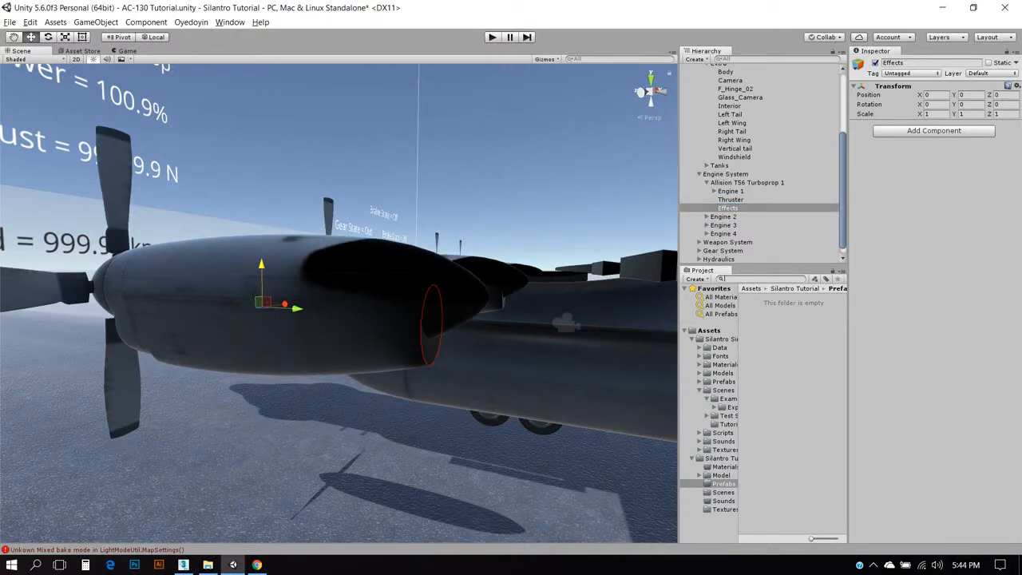
{"action": "type", "text": "smok"}
{"action": "left_click_drag", "start_coordinate": [779, 298], "coordinate": [742, 199]}
Step: Set the Exhaust Smoke's X rotation to -90 and move it toward the engine's exhaust end, to a Y position of about 1.03
{"action": "left_click", "coordinate": [930, 114]}
{"action": "type", "text": "90"}
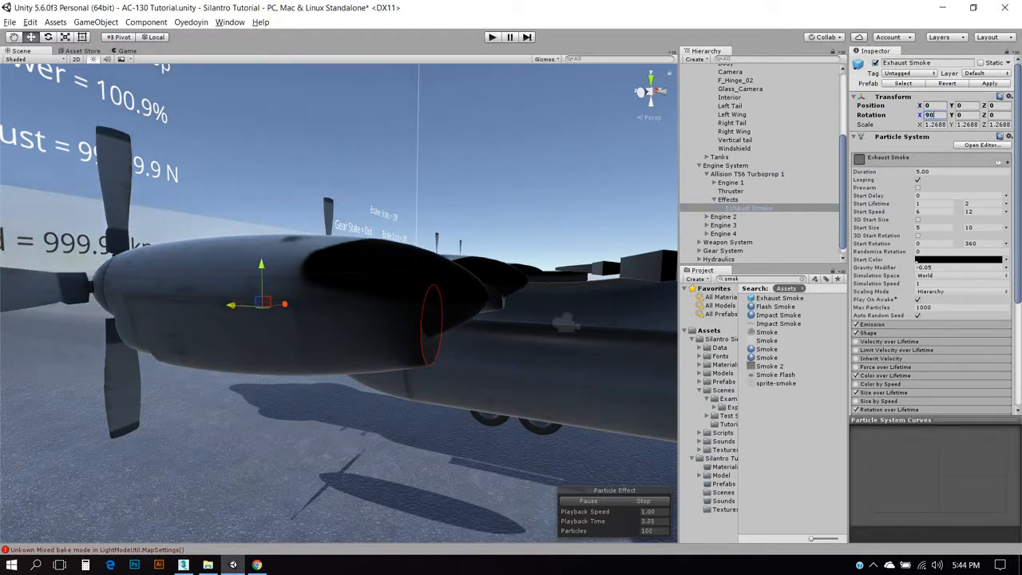
{"action": "key", "text": "BackSpace"}
{"action": "key", "text": "BackSpace"}
{"action": "type", "text": "-90"}
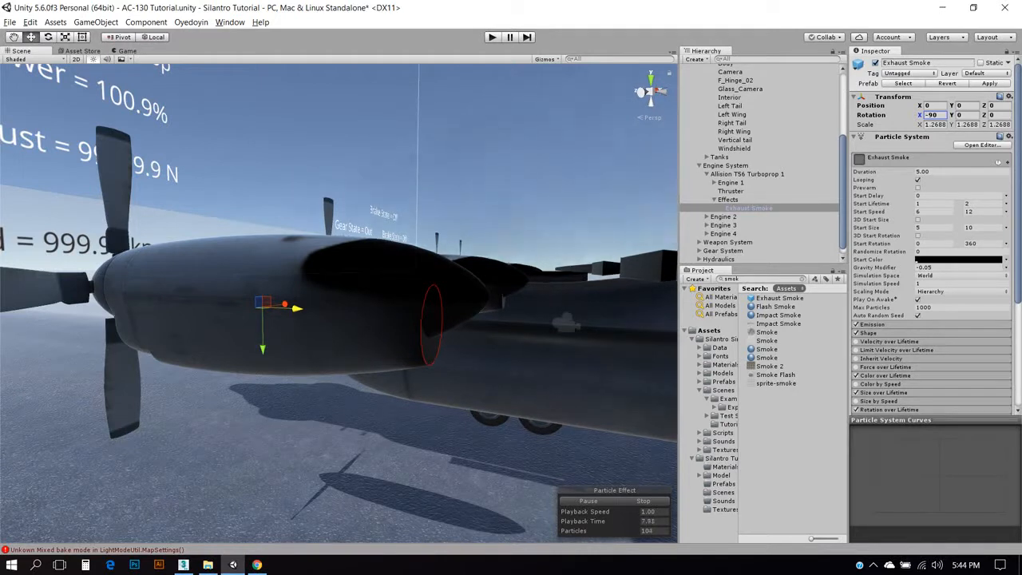
{"action": "left_click_drag", "start_coordinate": [292, 308], "coordinate": [395, 312]}
{"action": "scroll", "coordinate": [395, 312], "scroll_direction": "down", "scroll_amount": 6}
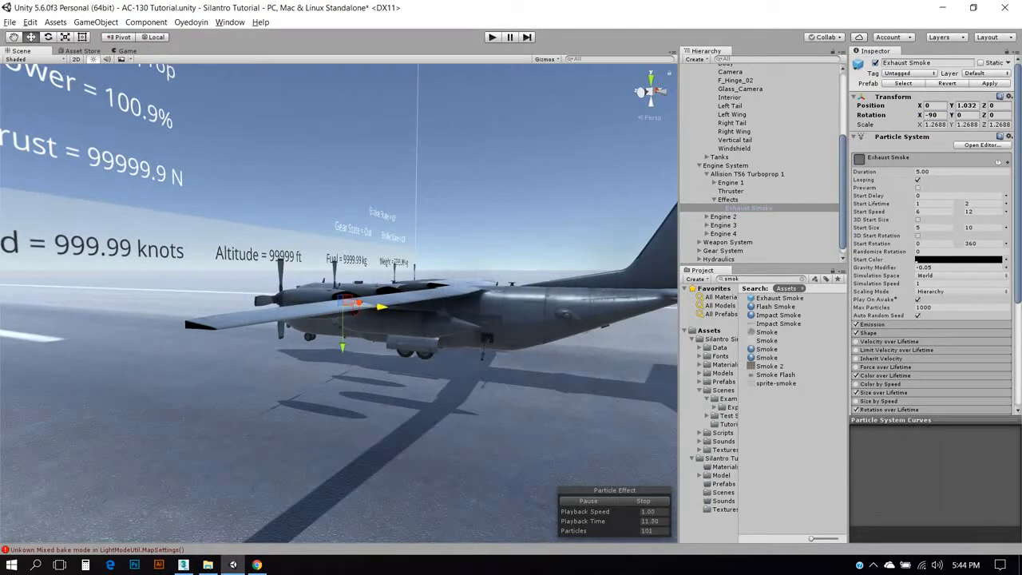
Step: Assign the Exhaust Smoke particle system as Allision T56 Turboprop 1's exhaust smoke effect
{"action": "left_click", "coordinate": [746, 173]}
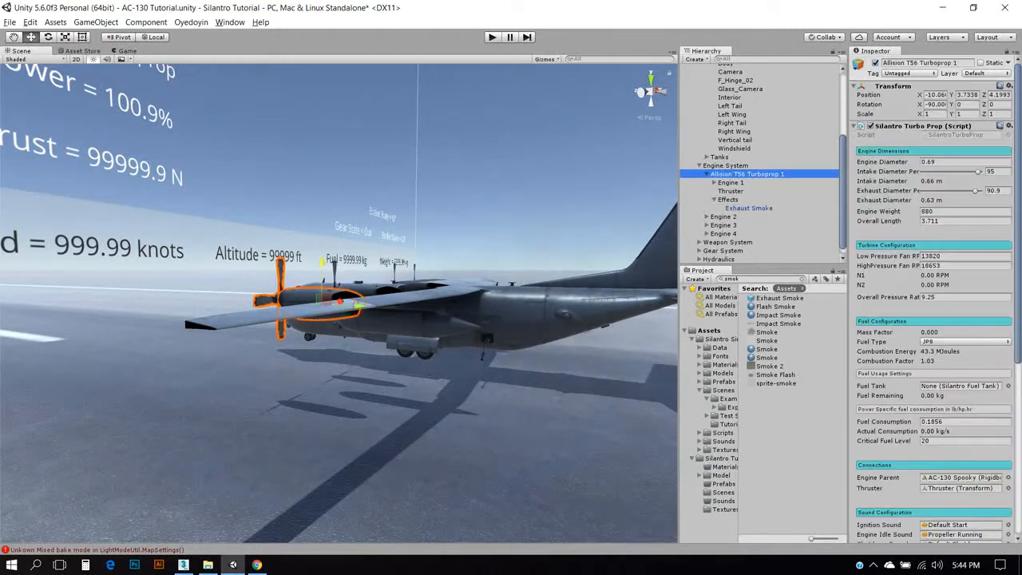
{"action": "scroll", "coordinate": [930, 319], "scroll_direction": "down", "scroll_amount": 8}
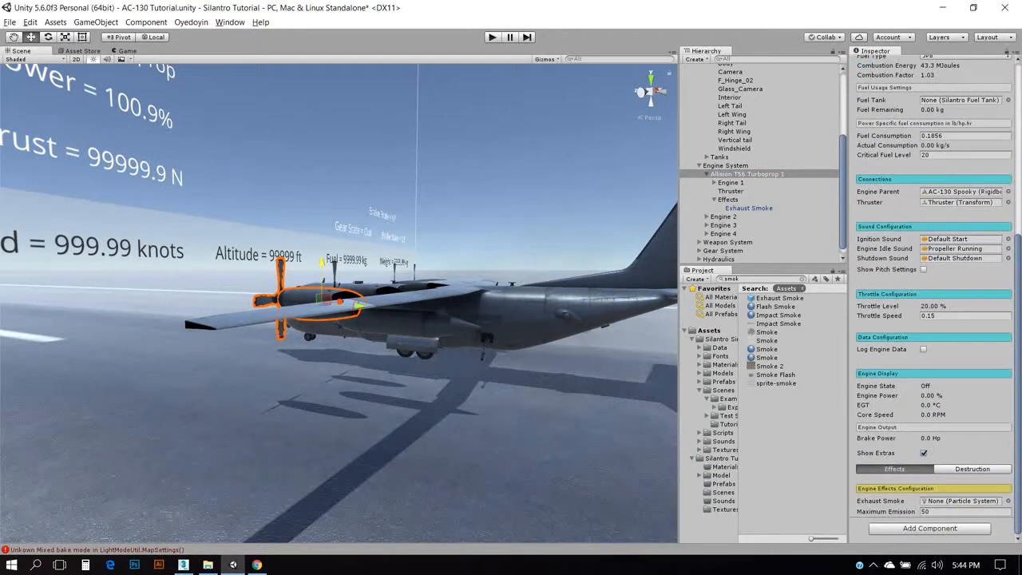
{"action": "left_click_drag", "start_coordinate": [748, 207], "coordinate": [962, 500]}
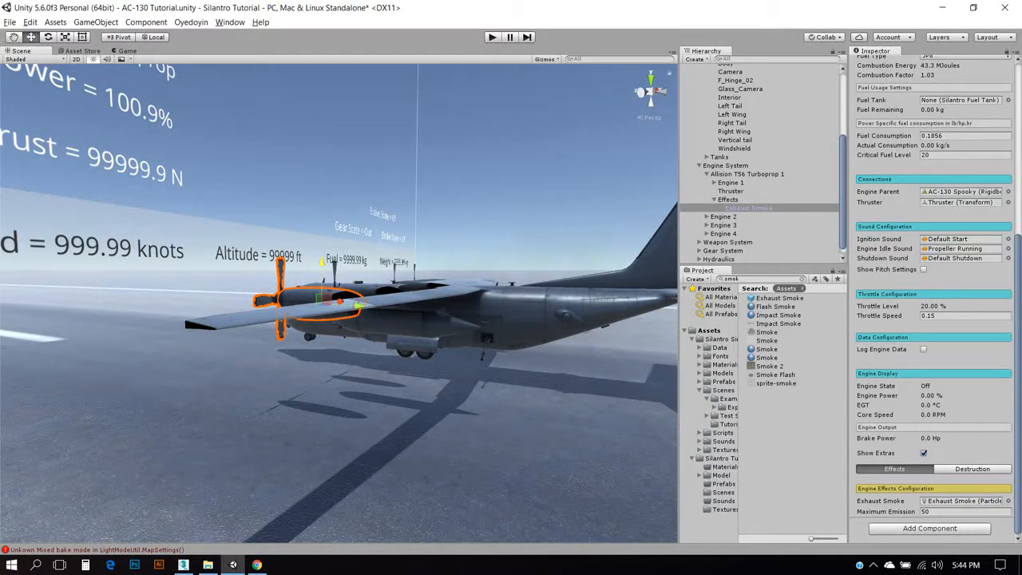
Step: Look at the engine's Destruction options, collapse the Effects object and save the scene
{"action": "left_click", "coordinate": [972, 469]}
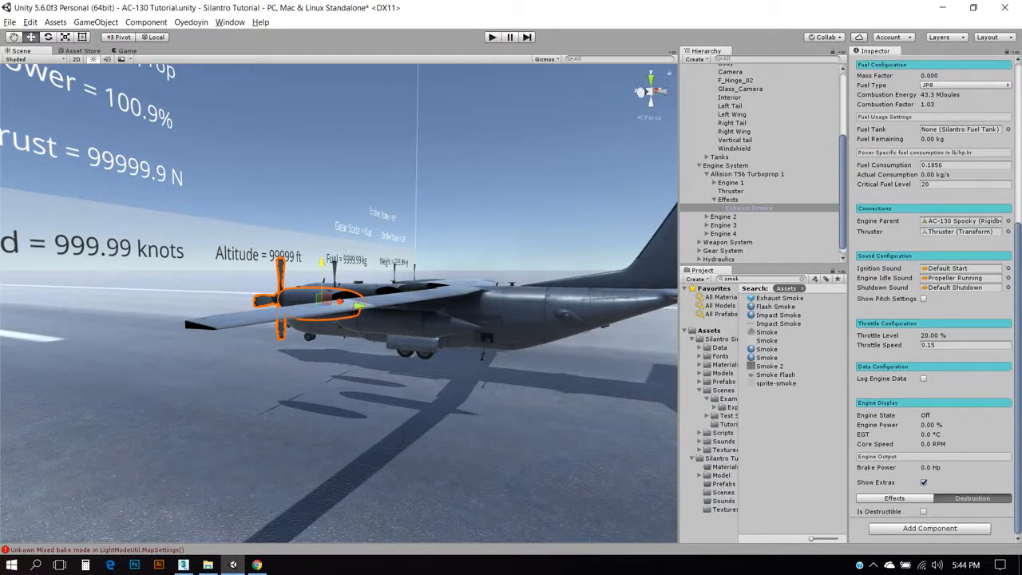
{"action": "scroll", "coordinate": [930, 295], "scroll_direction": "up", "scroll_amount": 7}
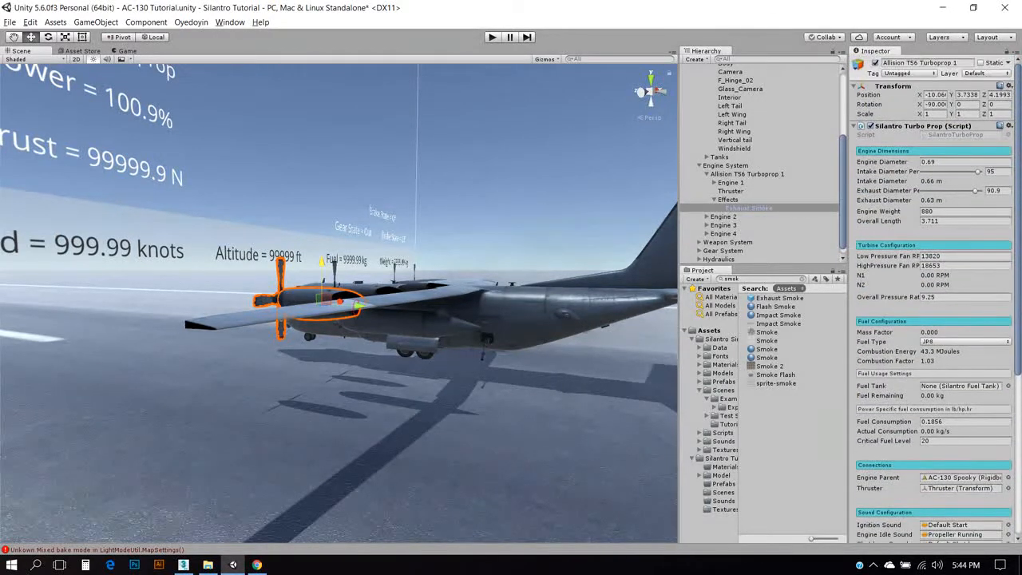
{"action": "left_click", "coordinate": [714, 200]}
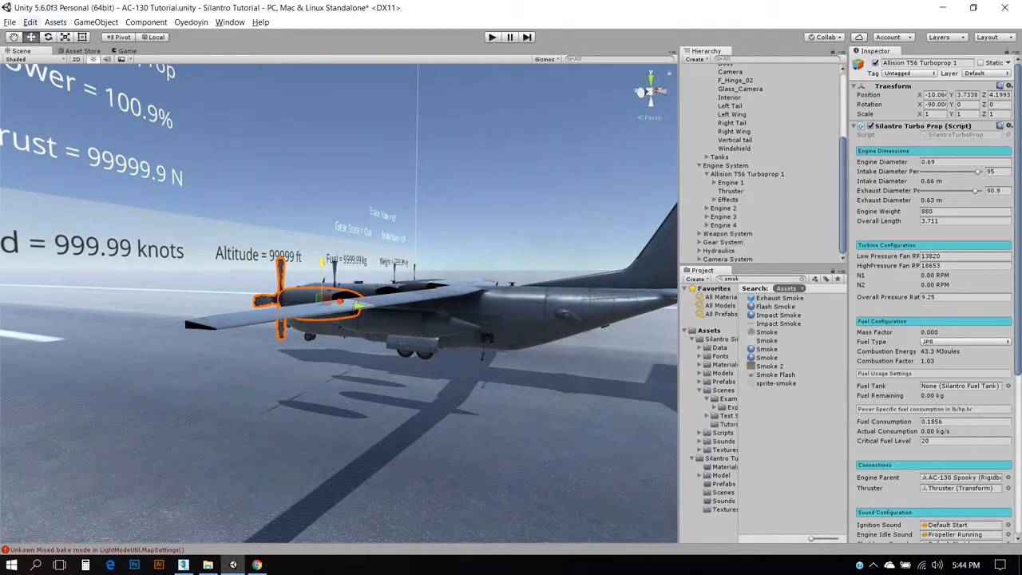
{"action": "left_click", "coordinate": [10, 21]}
{"action": "left_click", "coordinate": [40, 66]}
Step: Add a Silantro Fuel Distributor and make it a child of the Engine System object
{"action": "scroll", "coordinate": [934, 295], "scroll_direction": "down", "scroll_amount": 10}
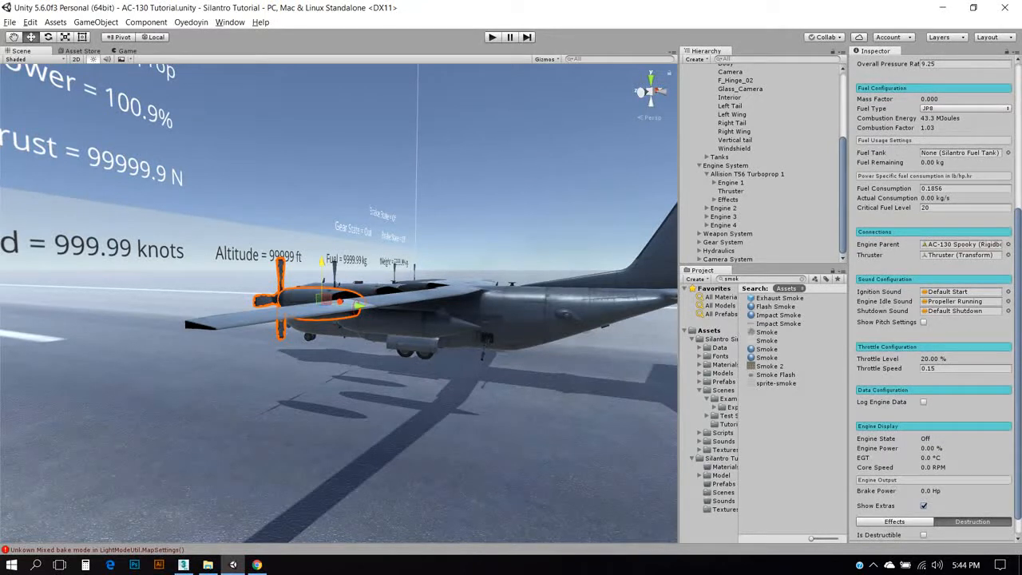
{"action": "left_click", "coordinate": [706, 174]}
{"action": "left_click", "coordinate": [747, 198]}
{"action": "left_click", "coordinate": [725, 191]}
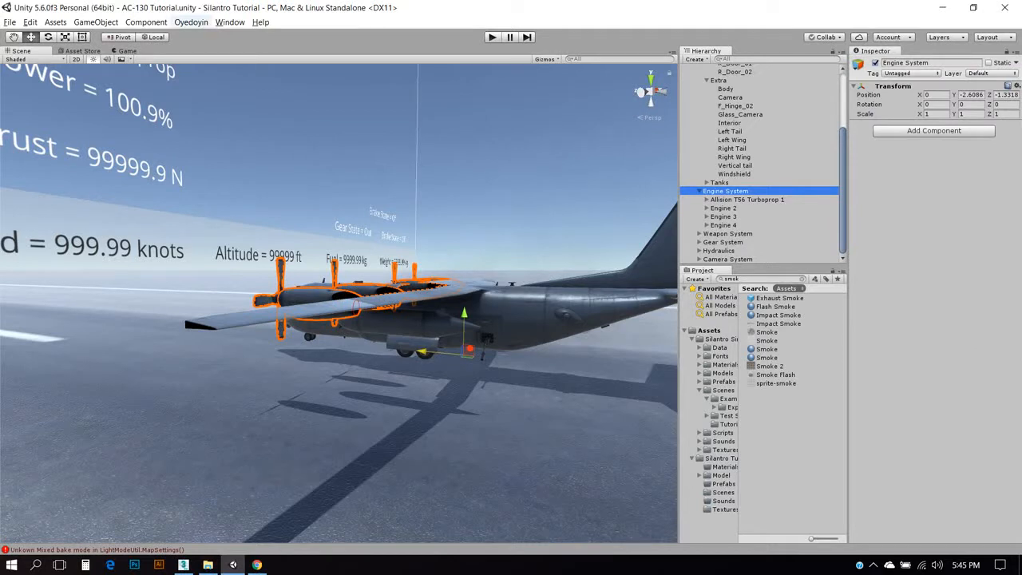
{"action": "left_click", "coordinate": [190, 21]}
{"action": "mouse_move", "coordinate": [223, 82]}
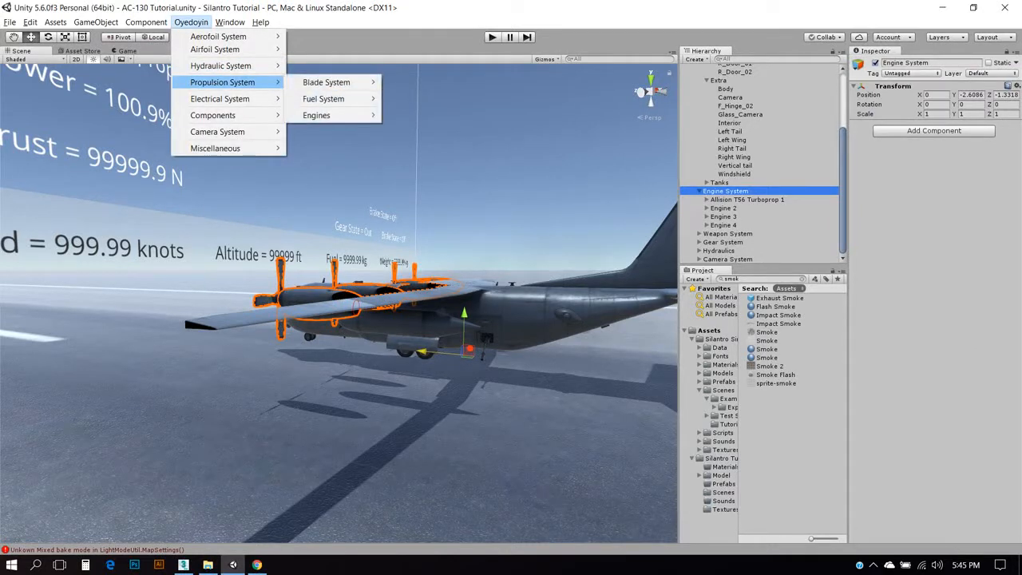
{"action": "mouse_move", "coordinate": [323, 98]}
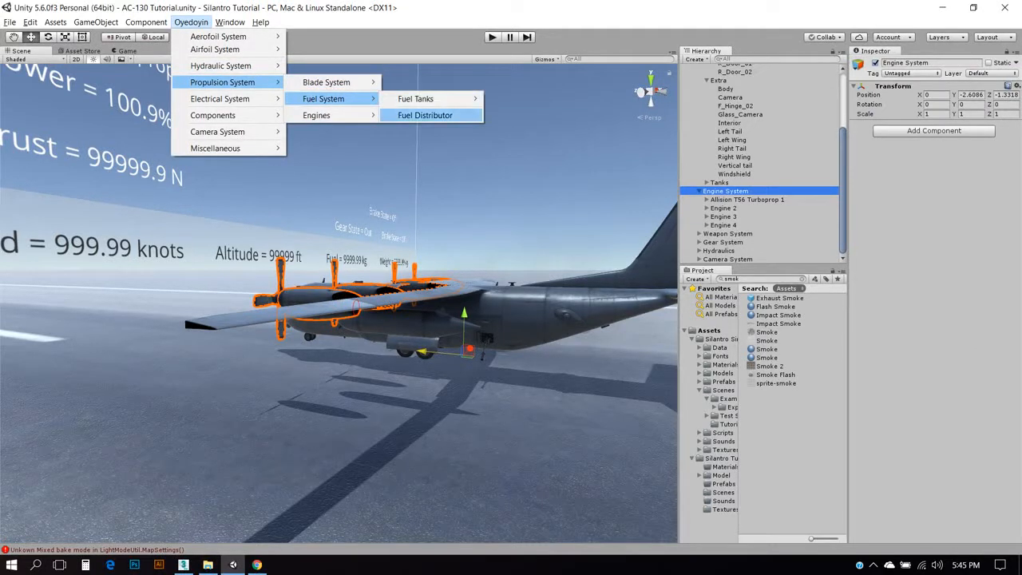
{"action": "left_click", "coordinate": [425, 115]}
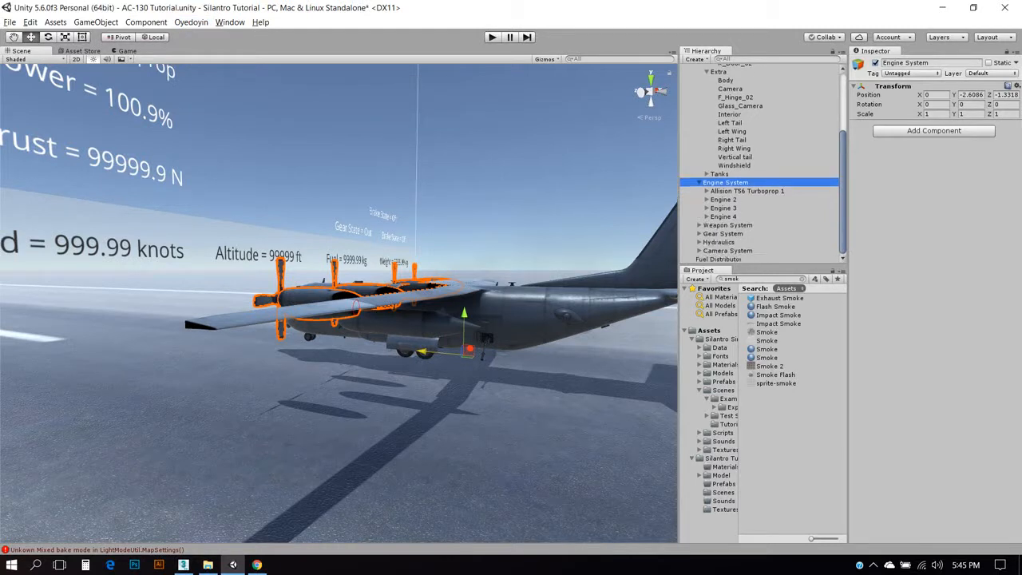
{"action": "left_click_drag", "start_coordinate": [718, 258], "coordinate": [722, 182]}
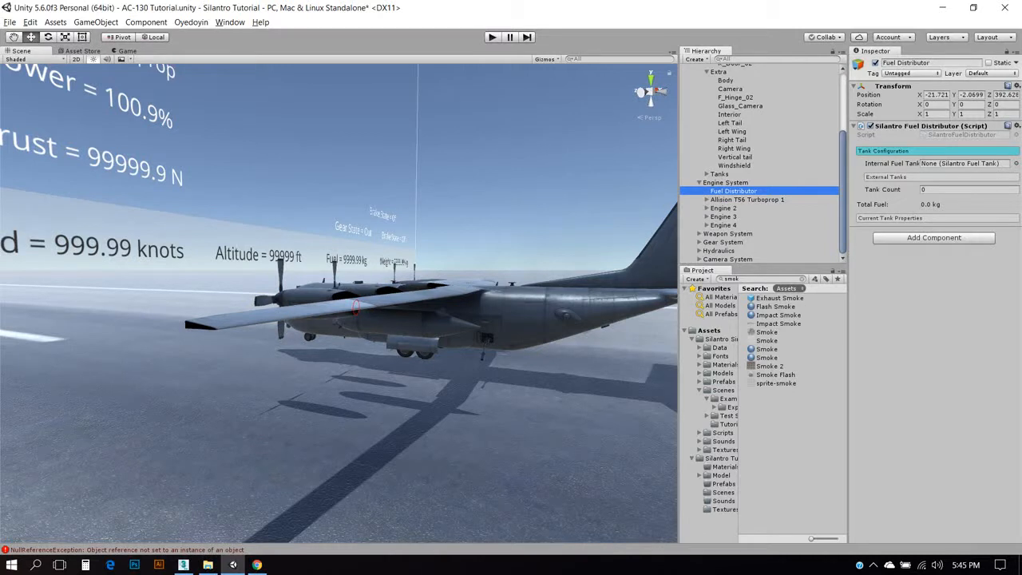
Step: Set the Fuel Distributor's X, Y and Z position to 0
{"action": "left_click", "coordinate": [936, 95]}
{"action": "type", "text": "0"}
{"action": "key", "text": "Tab"}
{"action": "type", "text": "0"}
{"action": "key", "text": "Tab"}
{"action": "type", "text": "0"}
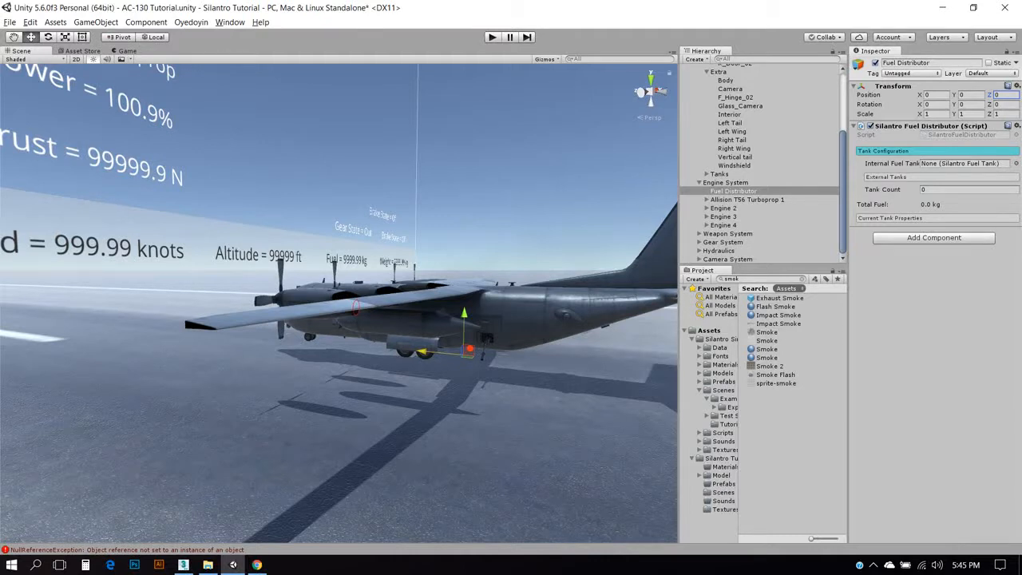
Step: Add an internal fuel tank as a child of the Fuel Distributor and select the new tank
{"action": "right_click", "coordinate": [732, 191]}
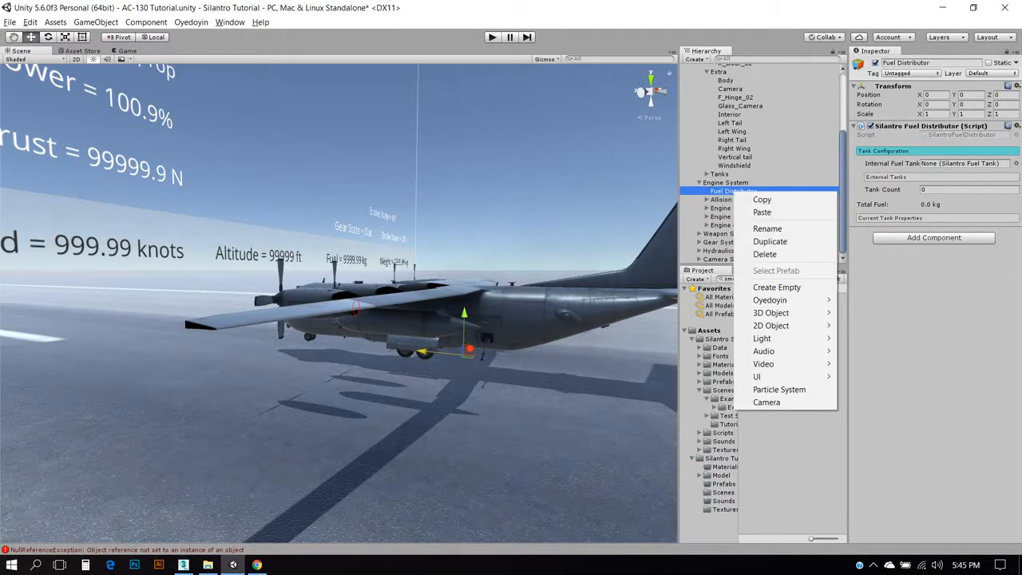
{"action": "left_click", "coordinate": [767, 228]}
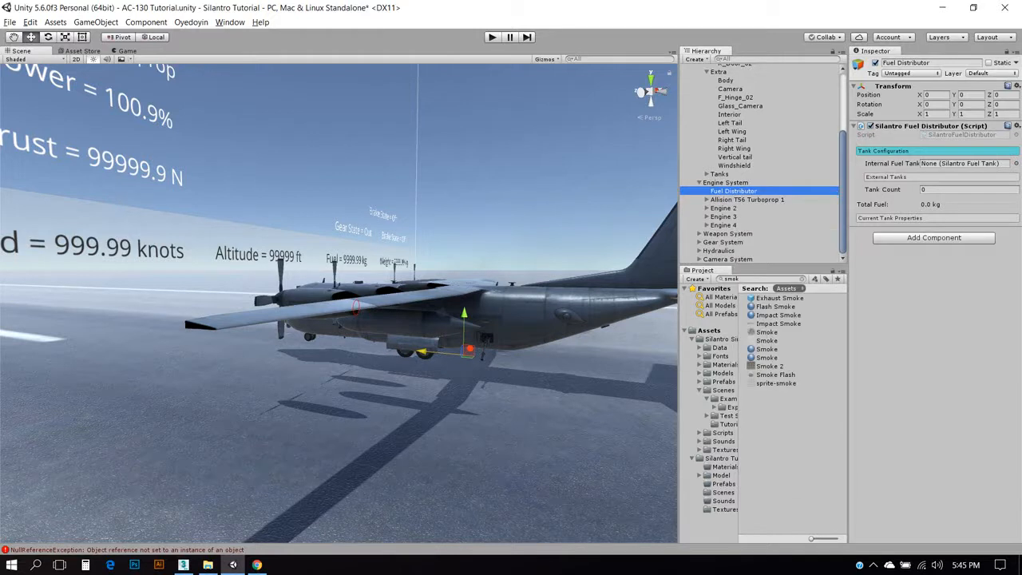
{"action": "left_click", "coordinate": [191, 22]}
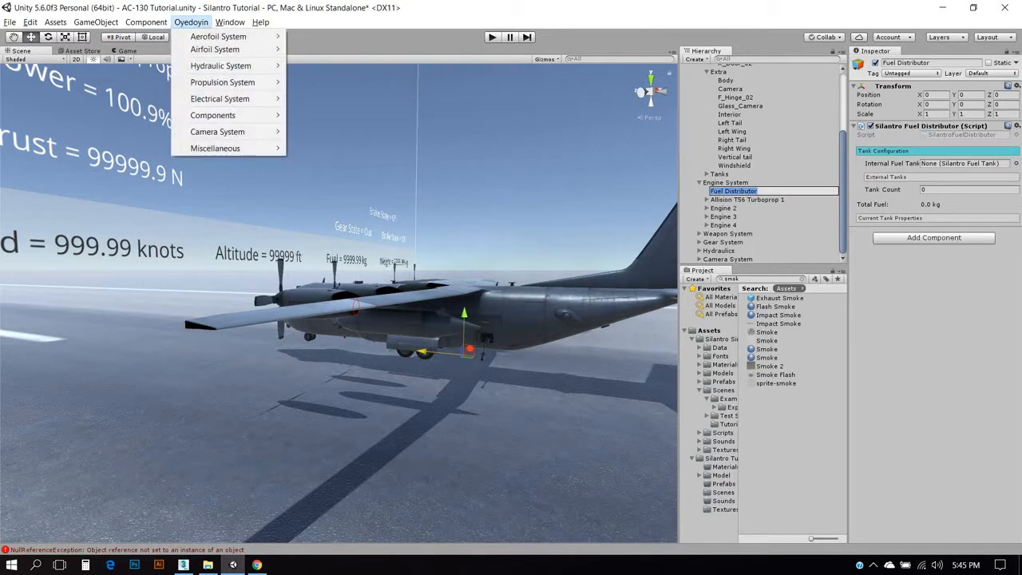
{"action": "mouse_move", "coordinate": [231, 82]}
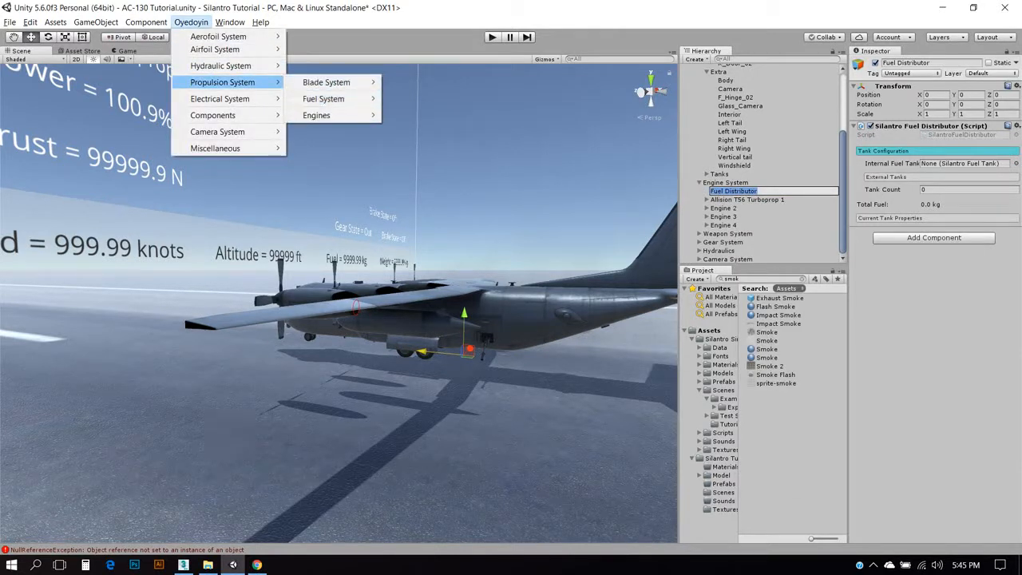
{"action": "mouse_move", "coordinate": [323, 98]}
{"action": "mouse_move", "coordinate": [431, 98]}
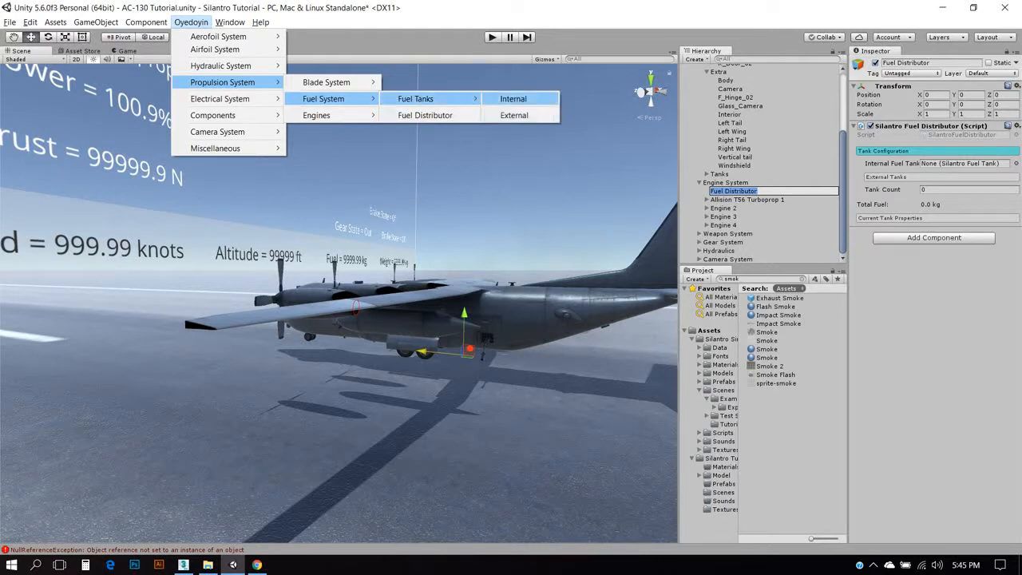
{"action": "left_click", "coordinate": [518, 98]}
{"action": "right_click", "coordinate": [707, 190]}
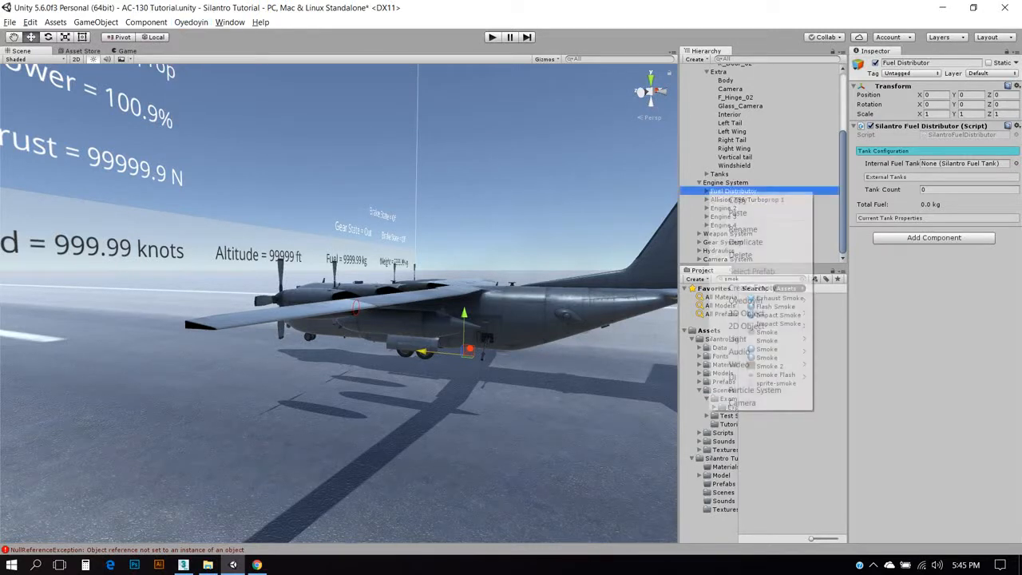
{"action": "left_click", "coordinate": [707, 191]}
{"action": "left_click", "coordinate": [744, 200]}
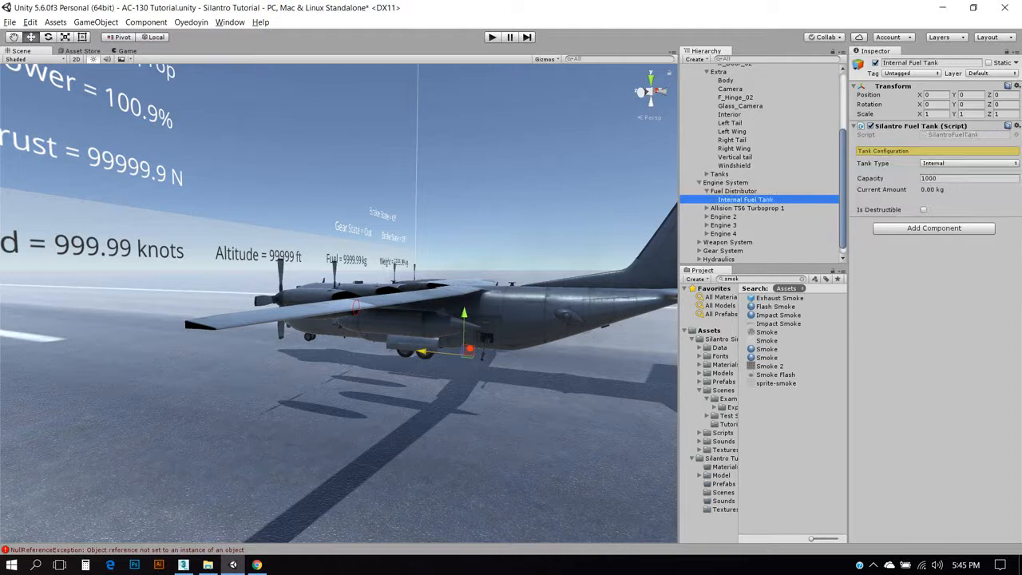
Step: Switch to Chrome and search Google for "Ac-130 internal fuel" to look for the aircraft's fuel data
{"action": "left_click", "coordinate": [256, 564]}
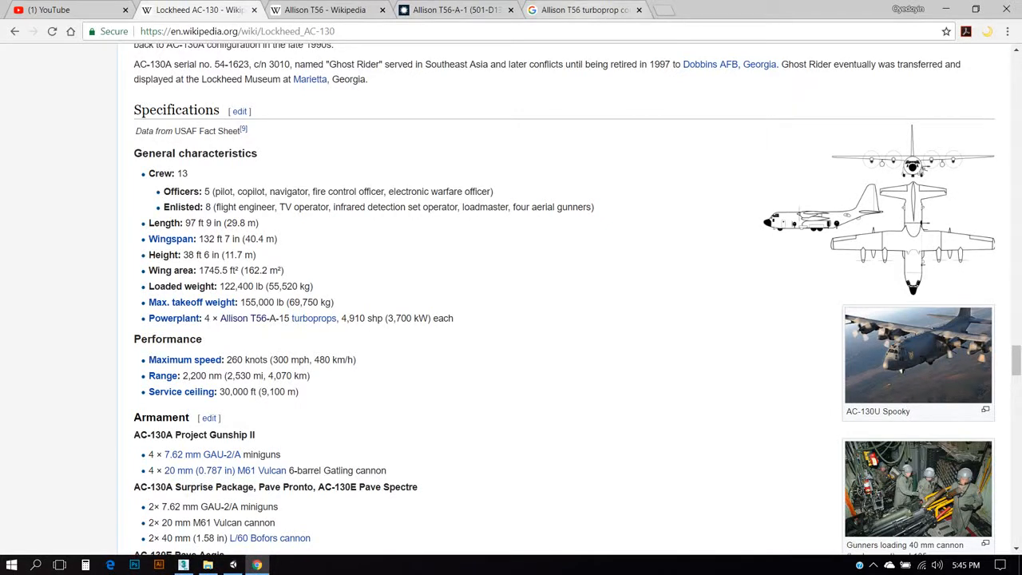
{"action": "left_click", "coordinate": [586, 10]}
{"action": "left_click_drag", "start_coordinate": [300, 71], "coordinate": [110, 71]}
{"action": "type", "text": "Ac-130"}
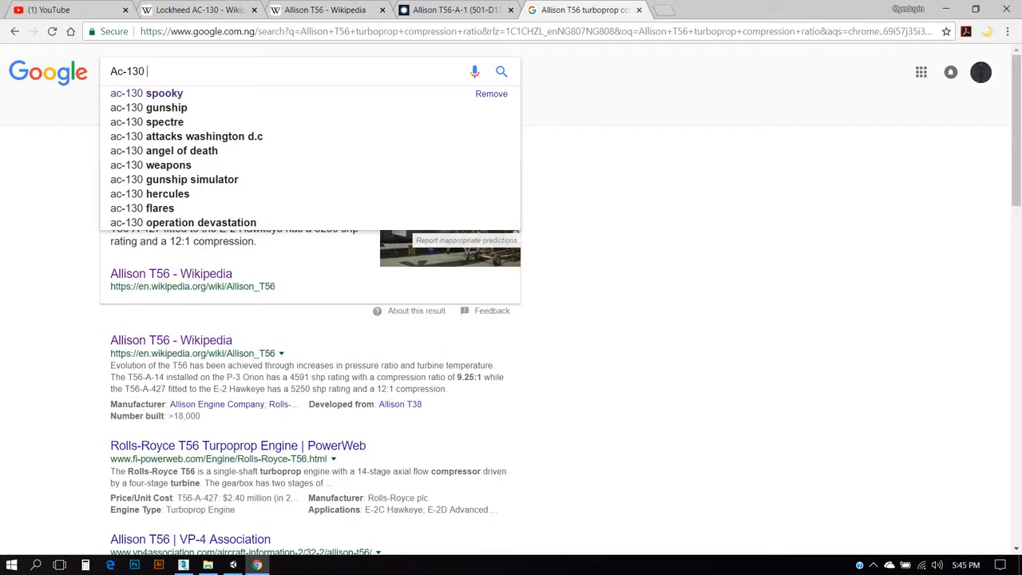
{"action": "type", "text": " inte"}
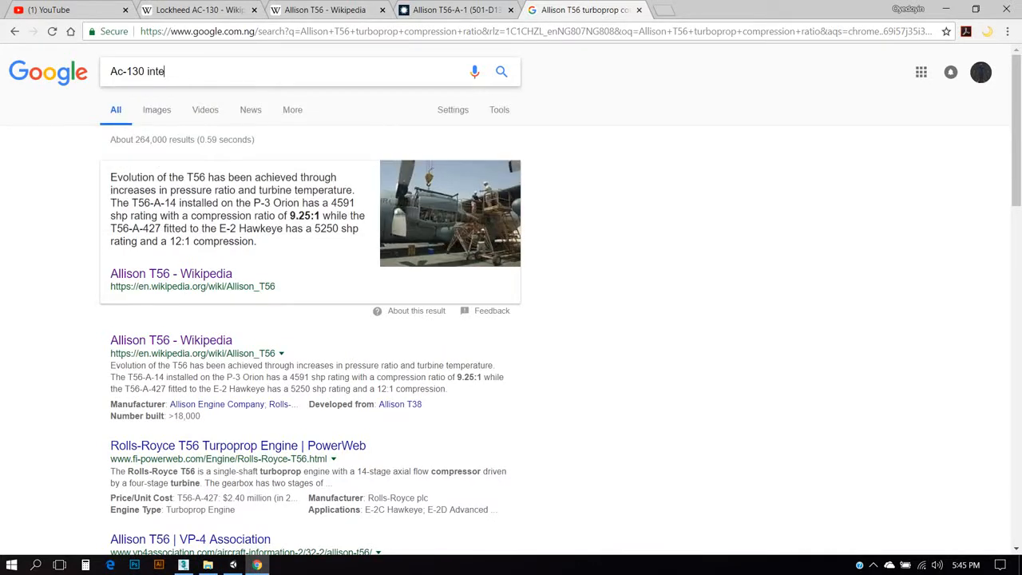
{"action": "type", "text": "rnal fuel"}
{"action": "key", "text": "Return"}
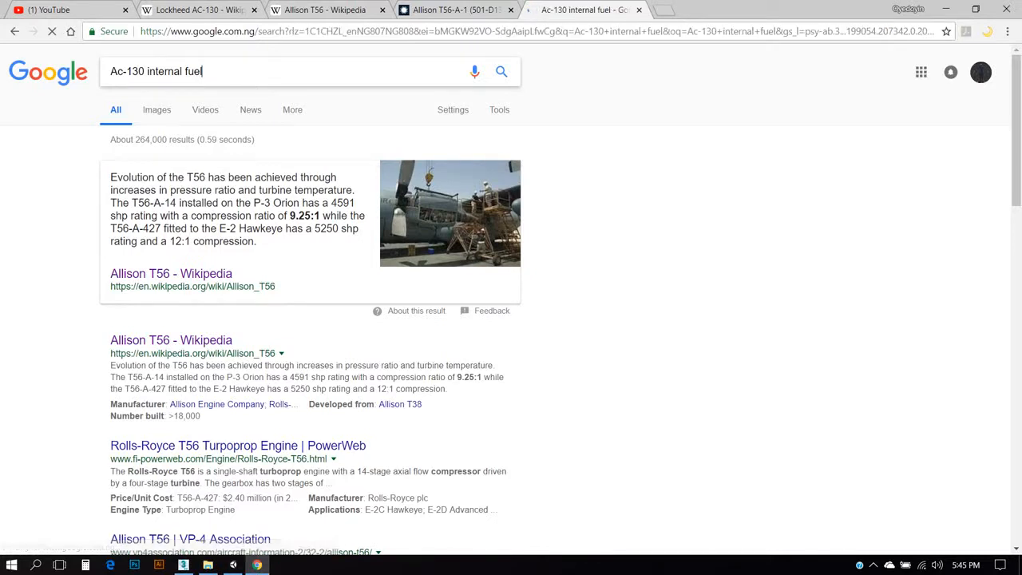
{"action": "scroll", "coordinate": [511, 304], "scroll_direction": "down", "scroll_amount": 2}
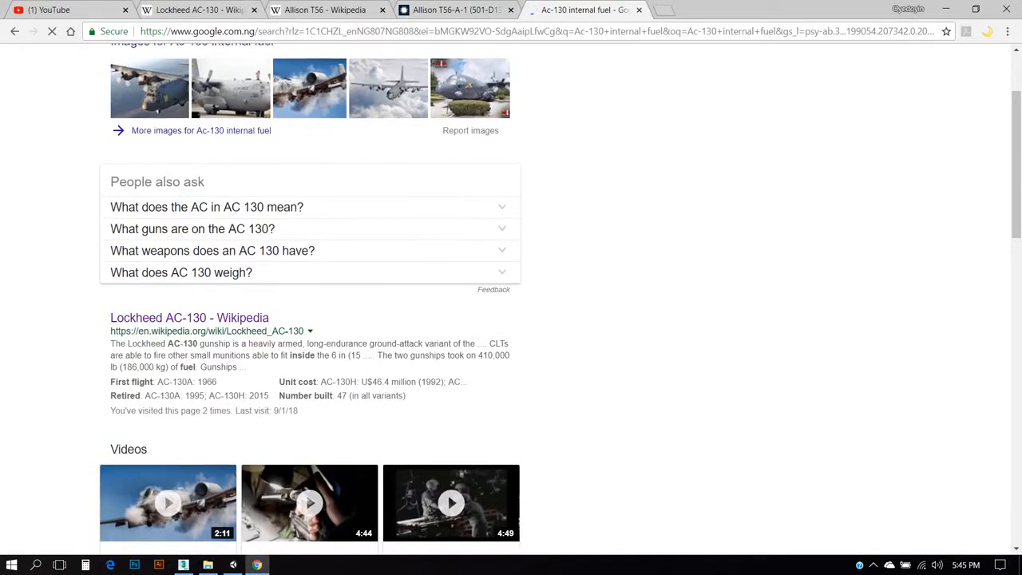
Step: Find the C-130's fuel capacity in kilograms in the search results, return to Unity and set the internal fuel tank's capacity to 27216
{"action": "scroll", "coordinate": [511, 303], "scroll_direction": "down", "scroll_amount": 5}
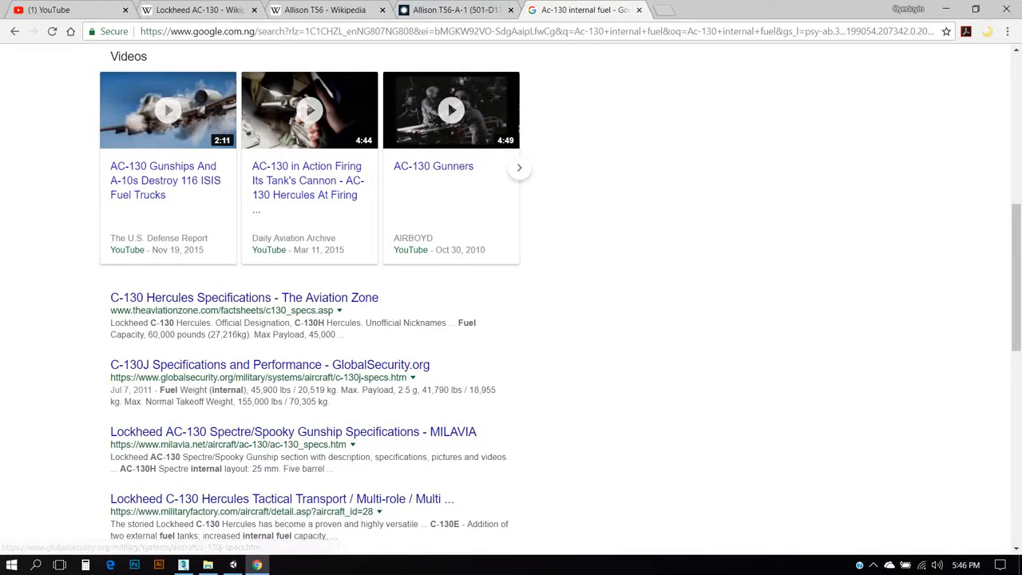
{"action": "left_click", "coordinate": [233, 564]}
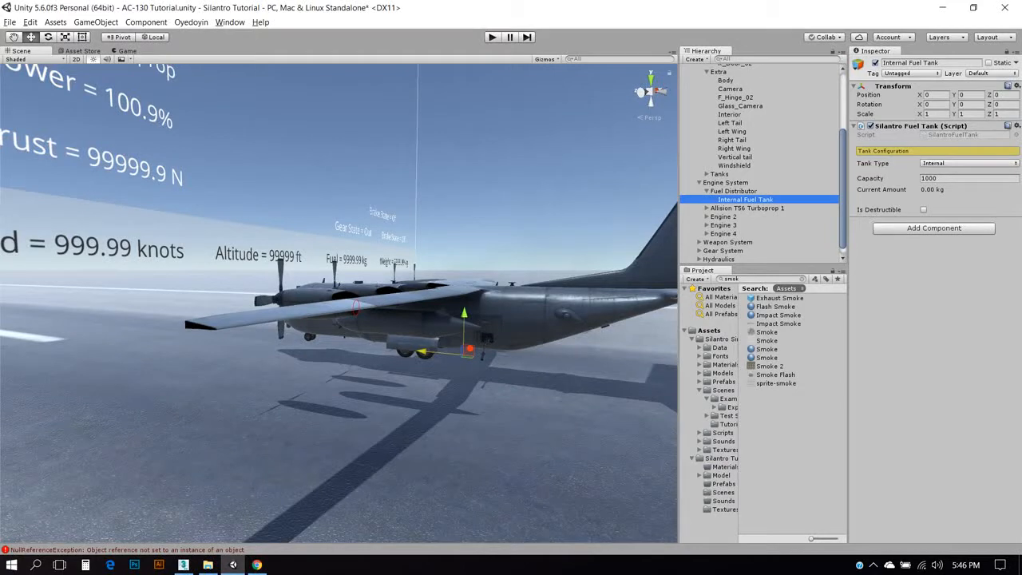
{"action": "right_click", "coordinate": [946, 179]}
{"action": "left_click", "coordinate": [928, 178]}
{"action": "key", "text": "ctrl+a"}
{"action": "type", "text": "27"}
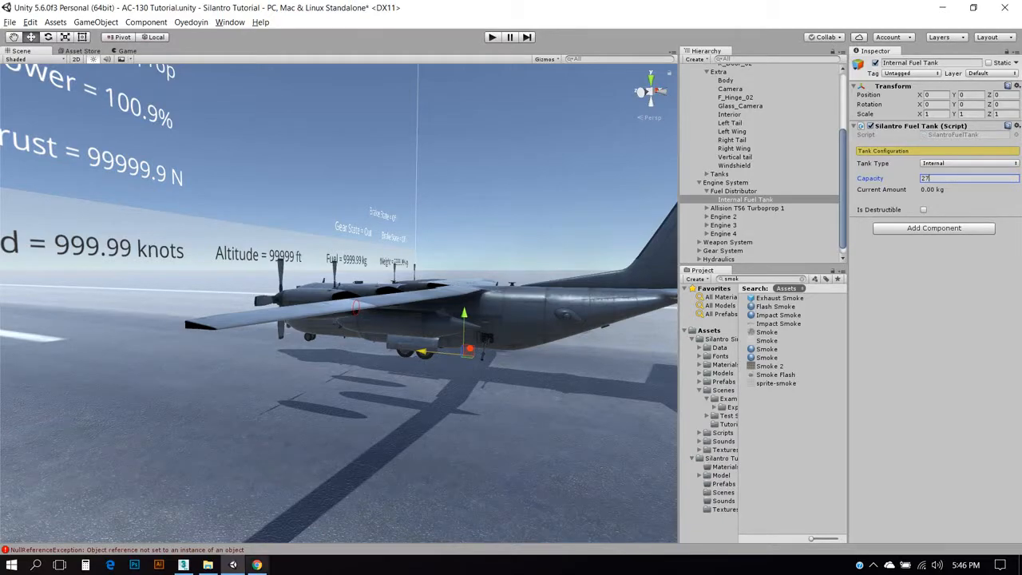
{"action": "left_click", "coordinate": [256, 564]}
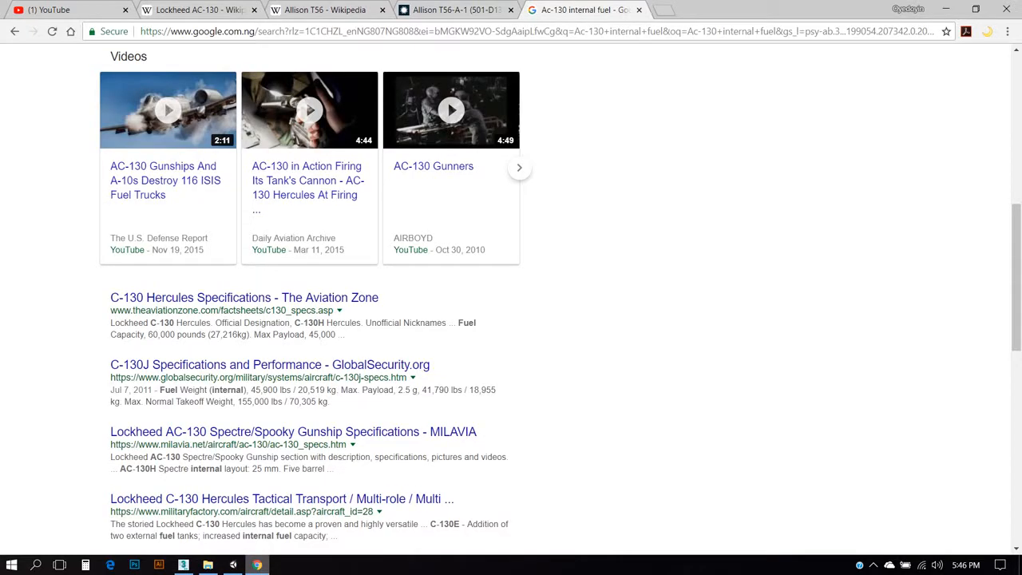
{"action": "key", "text": "alt+Tab"}
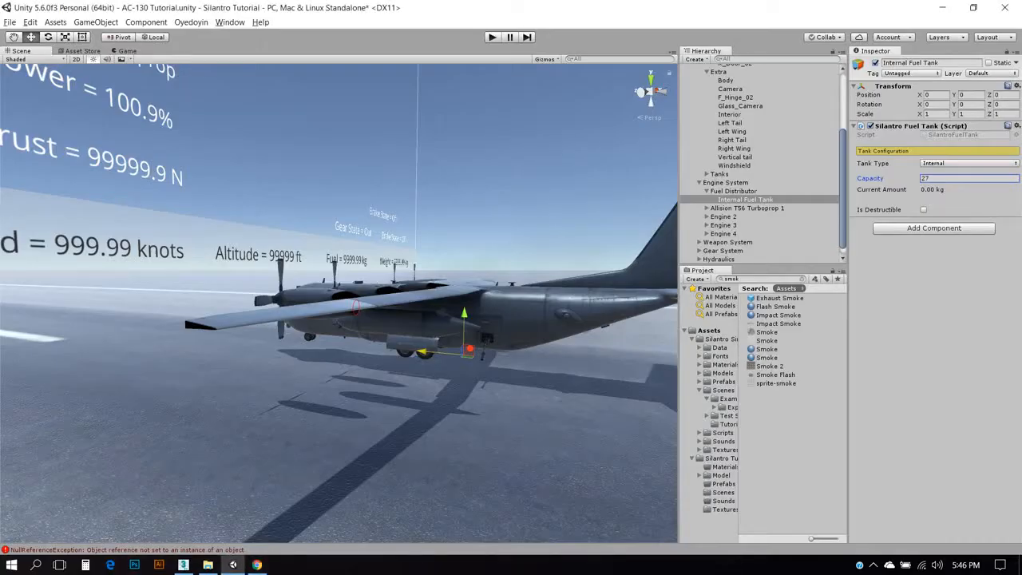
{"action": "type", "text": "216"}
Step: Assign the Internal Fuel Tank to the Fuel Distributor's internal tank reference and save the scene
{"action": "left_click", "coordinate": [733, 190]}
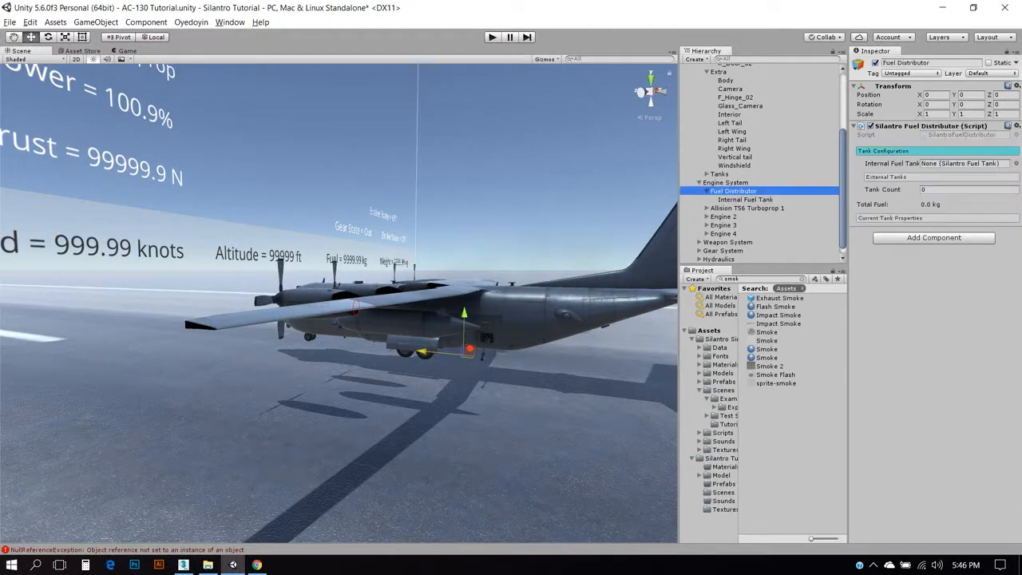
{"action": "left_click_drag", "start_coordinate": [958, 163], "coordinate": [962, 163]}
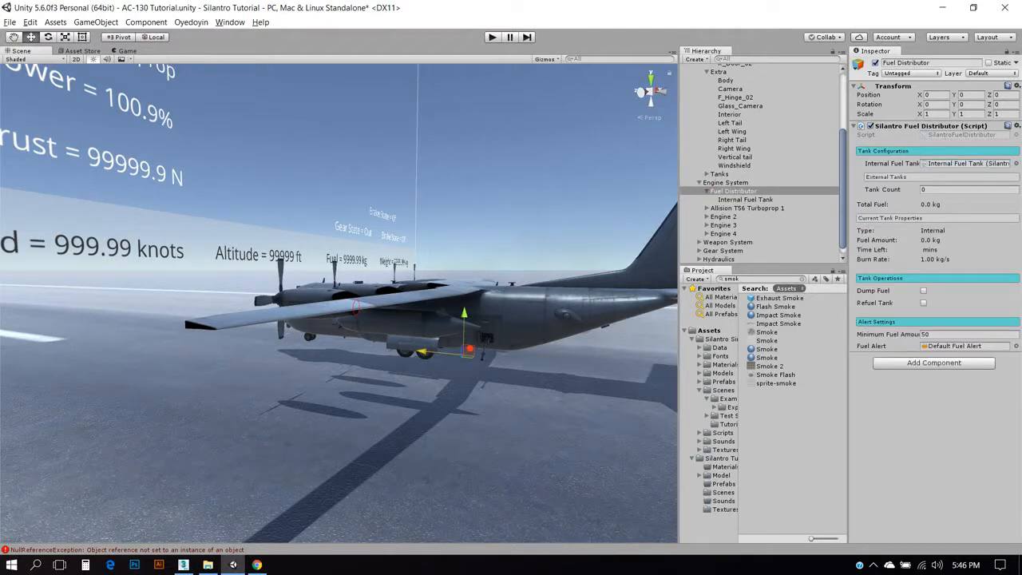
{"action": "left_click", "coordinate": [9, 21]}
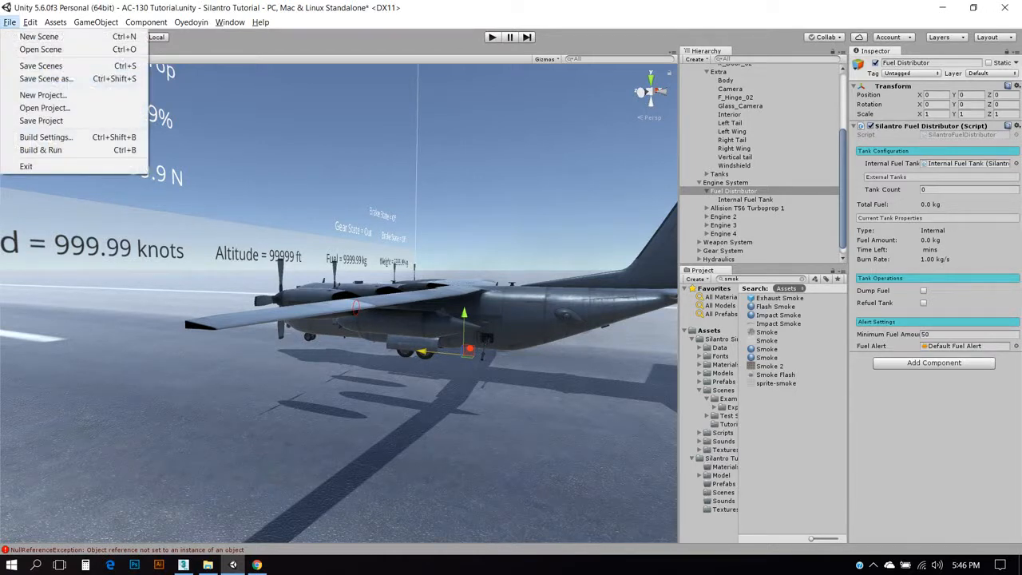
{"action": "left_click", "coordinate": [36, 66]}
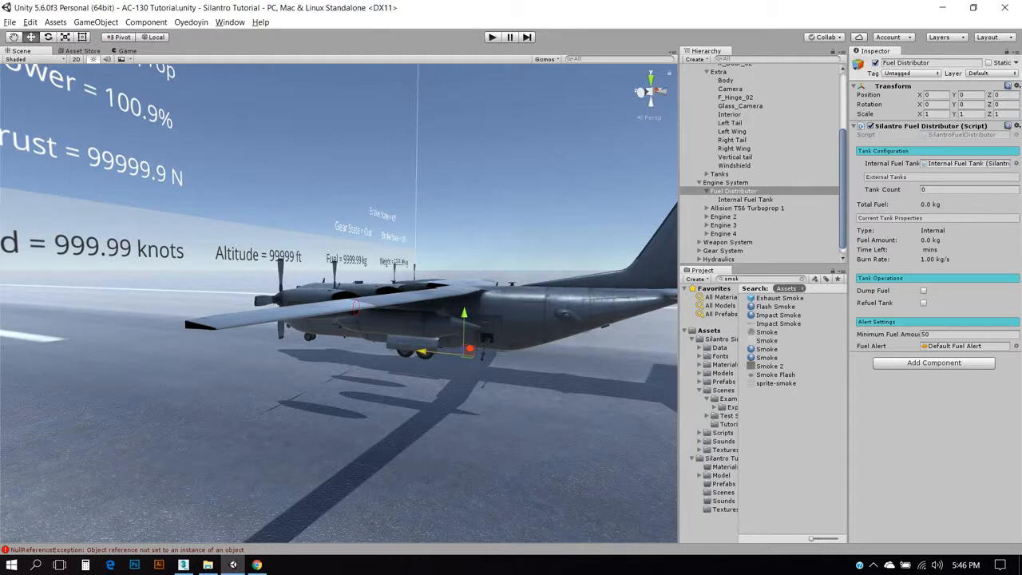
Step: Assign the Internal Fuel Tank as the fuel tank of the Allison T56 Turboprop 1 engine and save the scene
{"action": "left_click", "coordinate": [748, 207]}
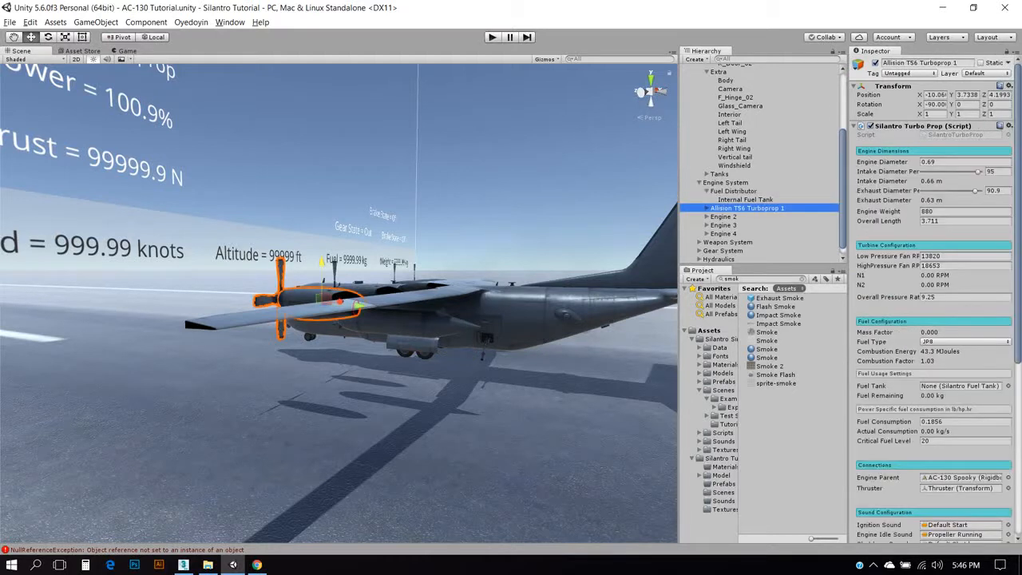
{"action": "scroll", "coordinate": [932, 303], "scroll_direction": "down", "scroll_amount": 5}
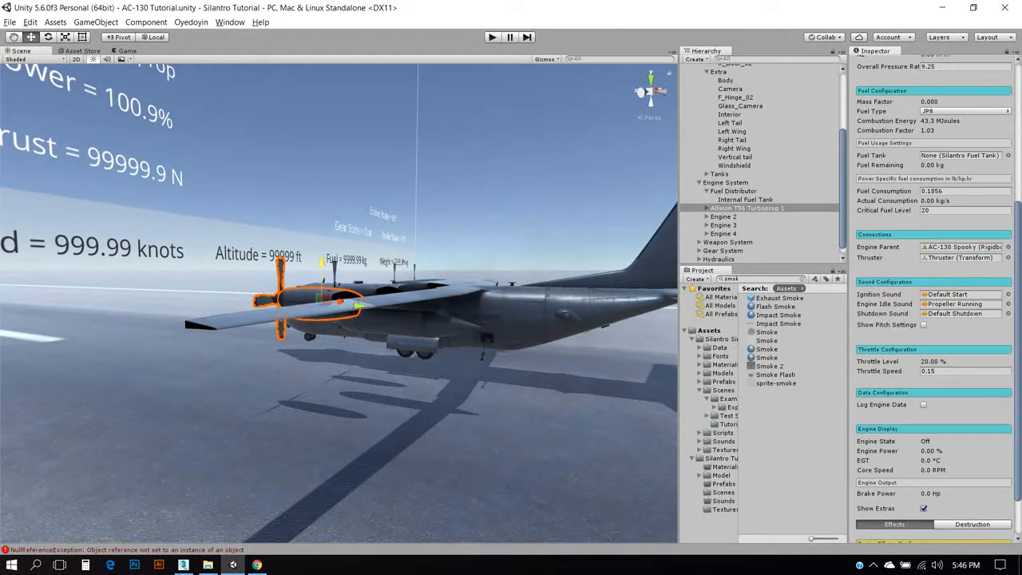
{"action": "left_click_drag", "start_coordinate": [744, 198], "coordinate": [962, 155]}
{"action": "left_click", "coordinate": [10, 21]}
{"action": "left_click", "coordinate": [32, 65]}
Step: Collapse the Body group, run the scene, check the console for errors and start the turboprop engine
{"action": "scroll", "coordinate": [763, 164], "scroll_direction": "up", "scroll_amount": 4}
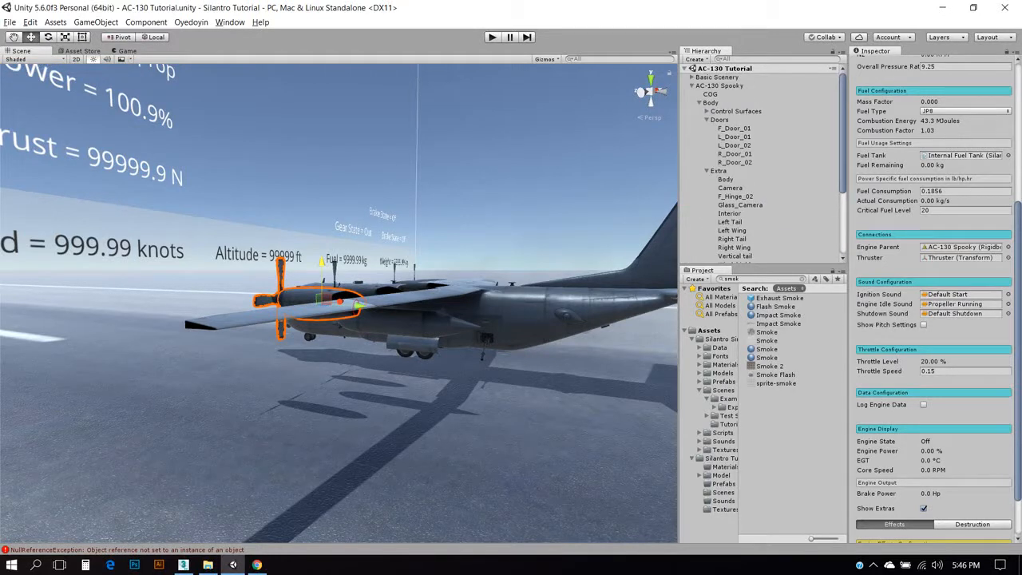
{"action": "left_click", "coordinate": [699, 102]}
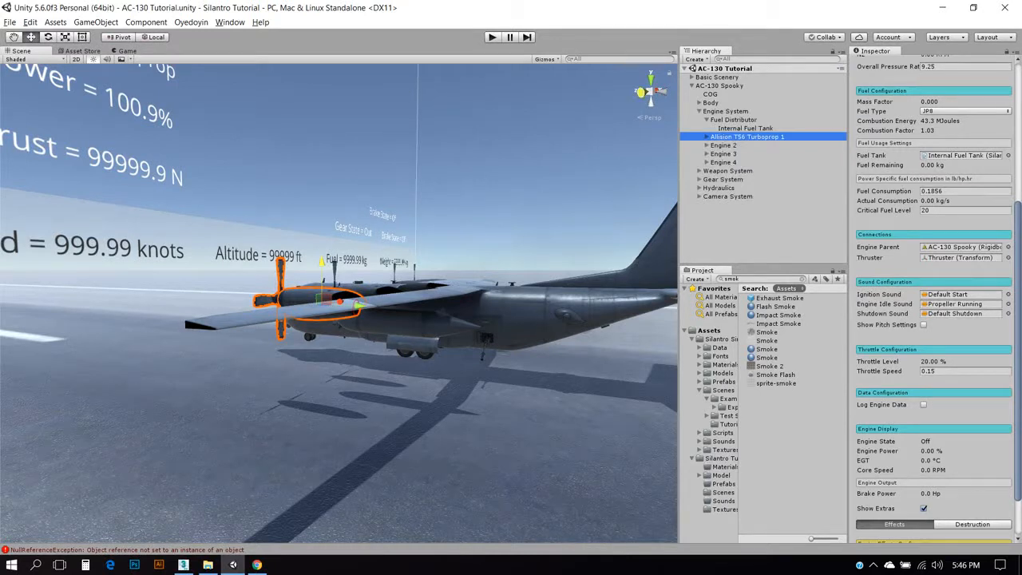
{"action": "key", "text": "ctrl+p"}
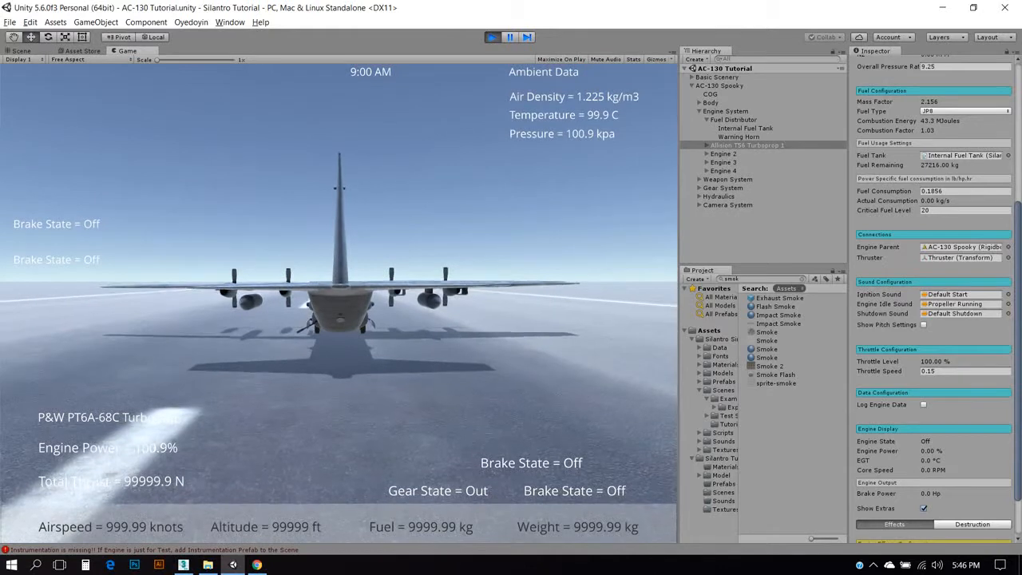
{"action": "left_click", "coordinate": [150, 549]}
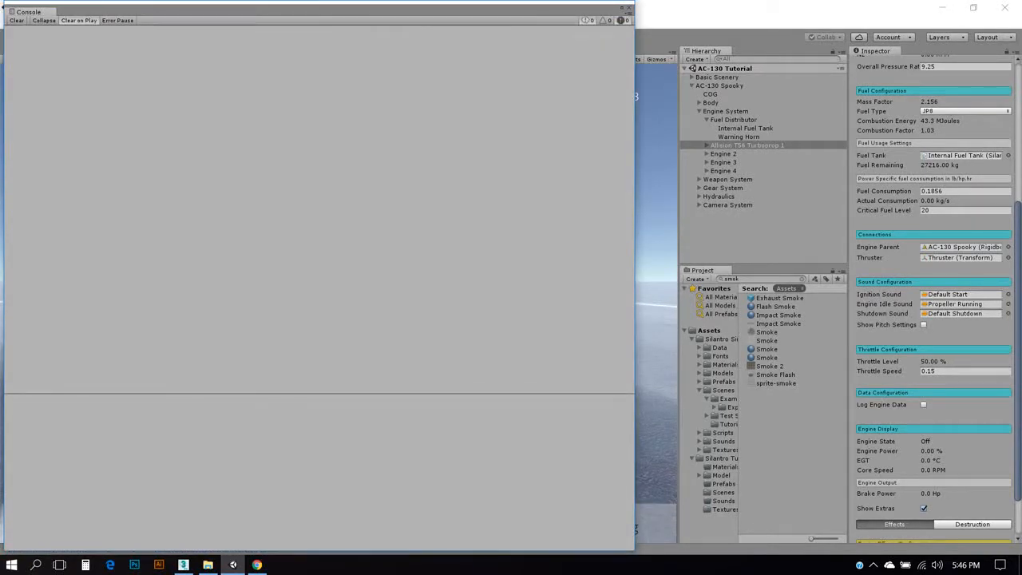
{"action": "left_click", "coordinate": [628, 7]}
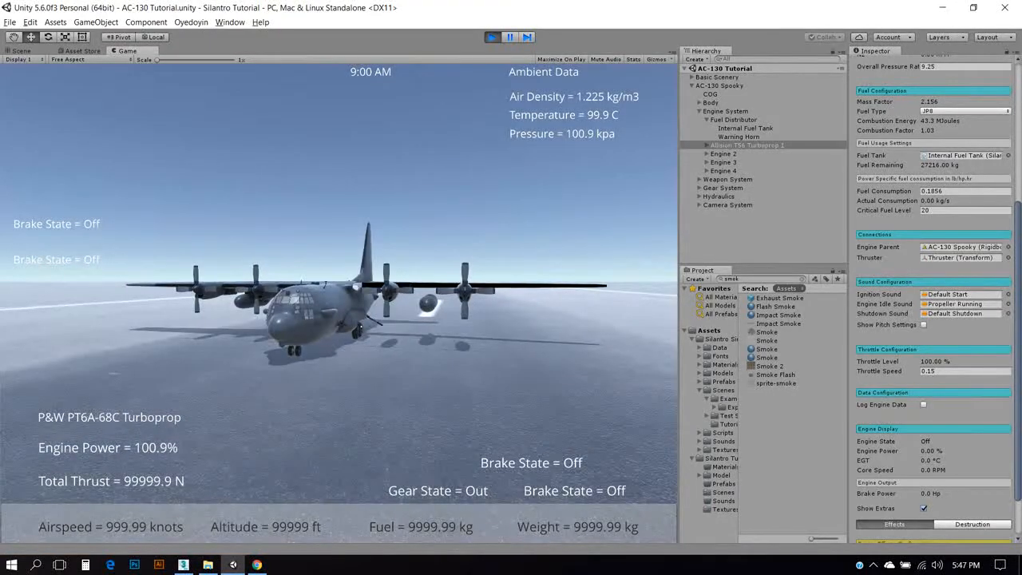
{"action": "key", "text": "F1"}
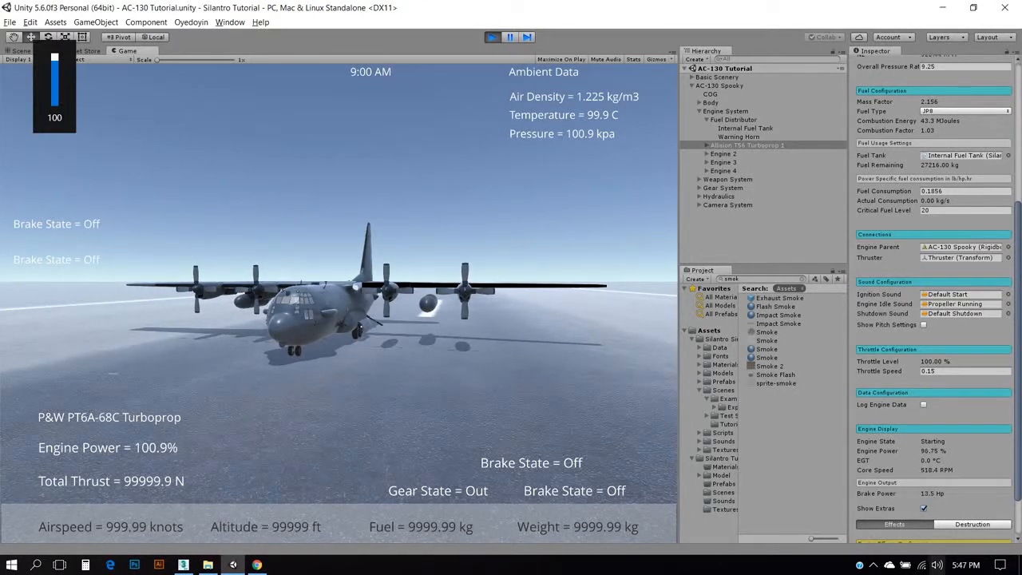
Step: Raise Unity's volume slightly in the Windows volume mixer and return to the running scene
{"action": "right_click", "coordinate": [937, 565]}
{"action": "left_click", "coordinate": [919, 481]}
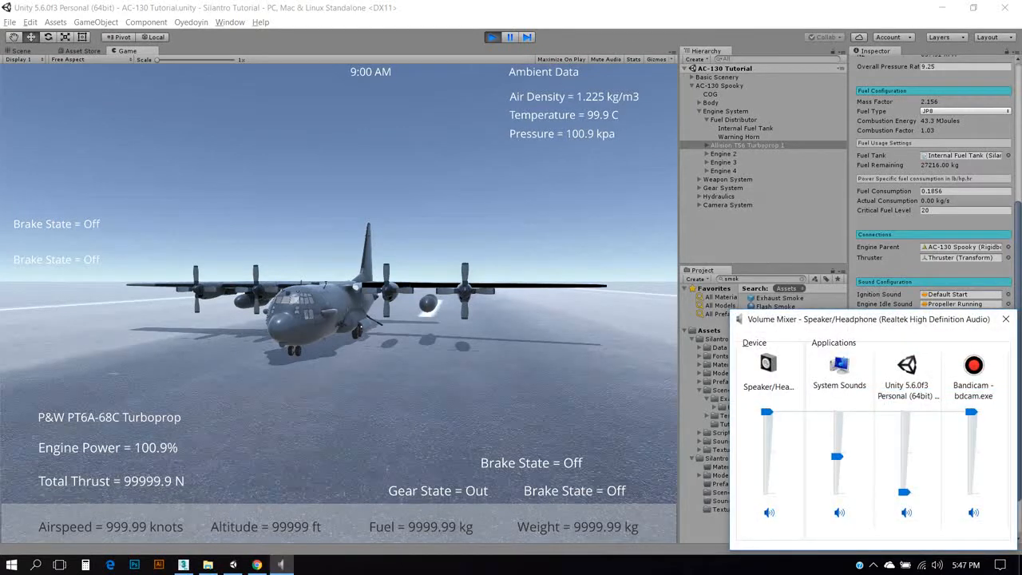
{"action": "left_click_drag", "start_coordinate": [905, 492], "coordinate": [905, 476]}
{"action": "key", "text": "alt+Tab"}
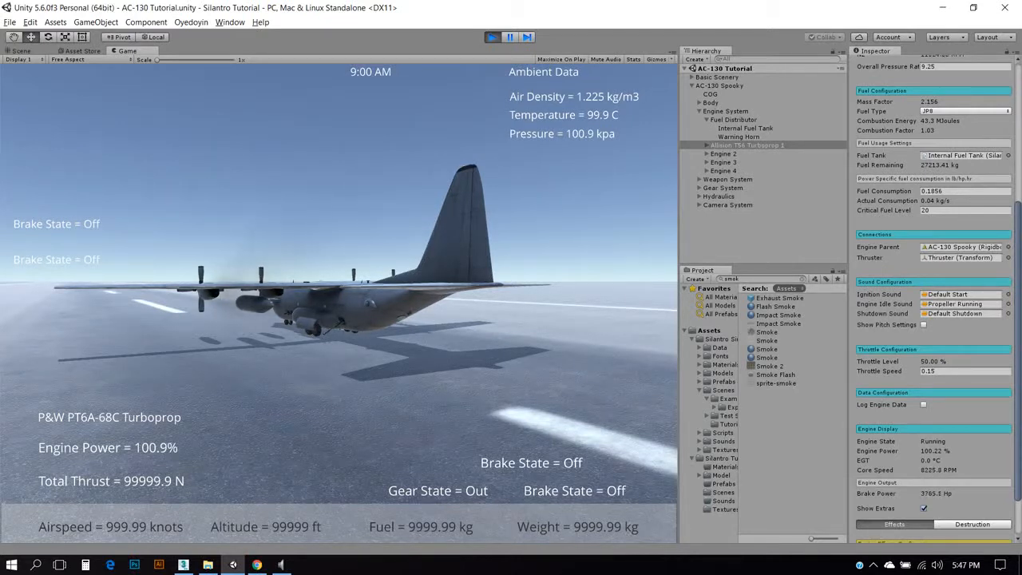
Step: Compare the running engine's brake power with the powerplant rating on the Lockheed AC-130 Wikipedia page in Chrome, and return to Unity
{"action": "scroll", "coordinate": [934, 295], "scroll_direction": "down", "scroll_amount": 2}
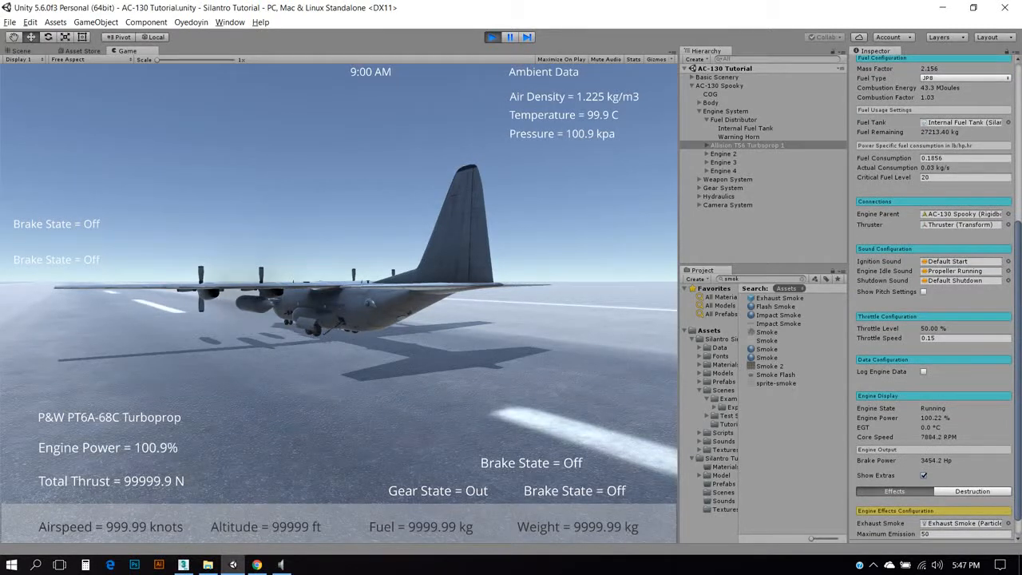
{"action": "left_click", "coordinate": [256, 565]}
{"action": "left_click", "coordinate": [198, 10]}
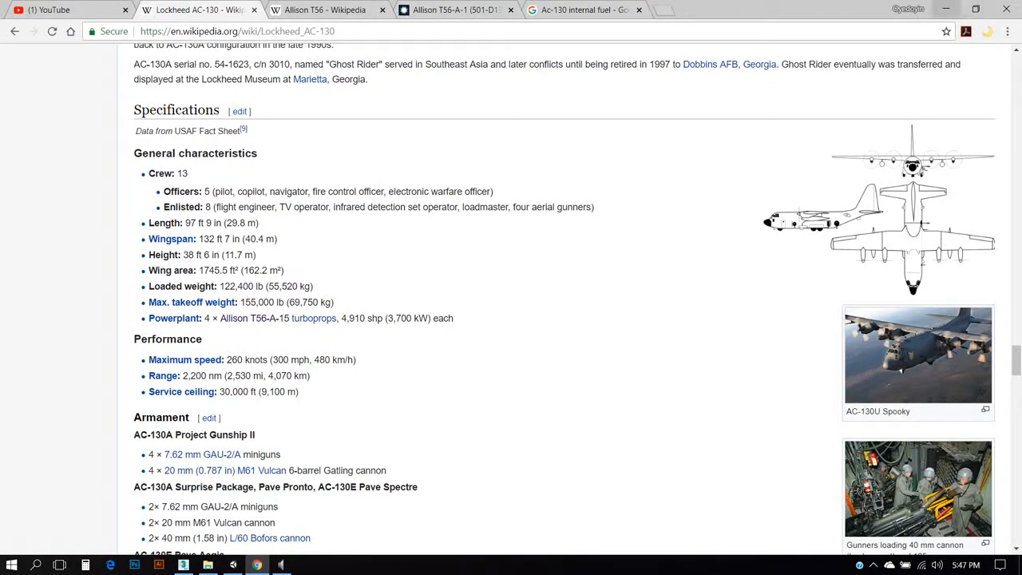
{"action": "key", "text": "alt+Tab"}
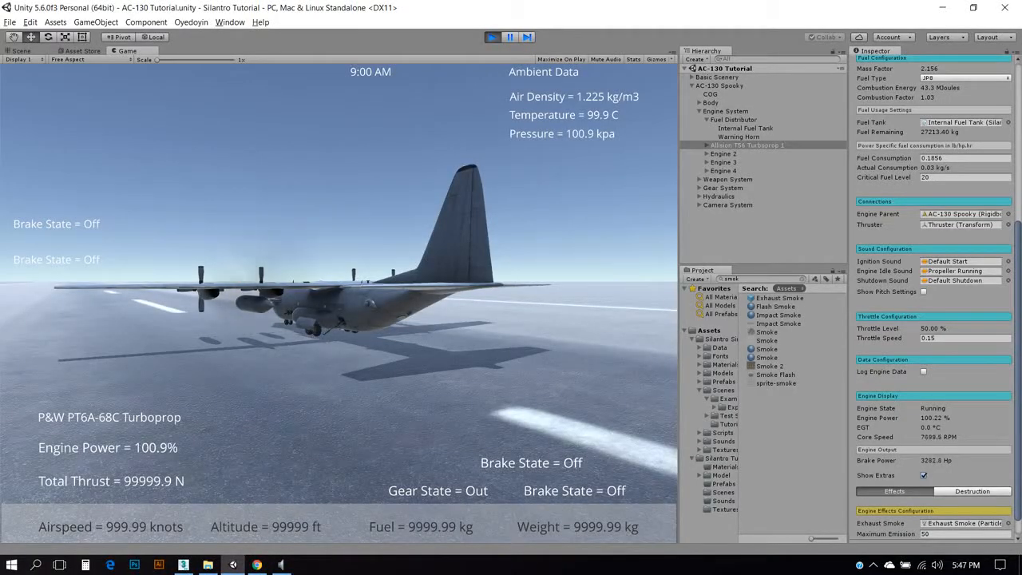
Step: Stop the test run, set the turboprop's high pressure fan RPM to 13820 and low pressure fan RPM to 8653, and save the scene
{"action": "key", "text": "ctrl+p"}
{"action": "scroll", "coordinate": [934, 295], "scroll_direction": "up", "scroll_amount": 5}
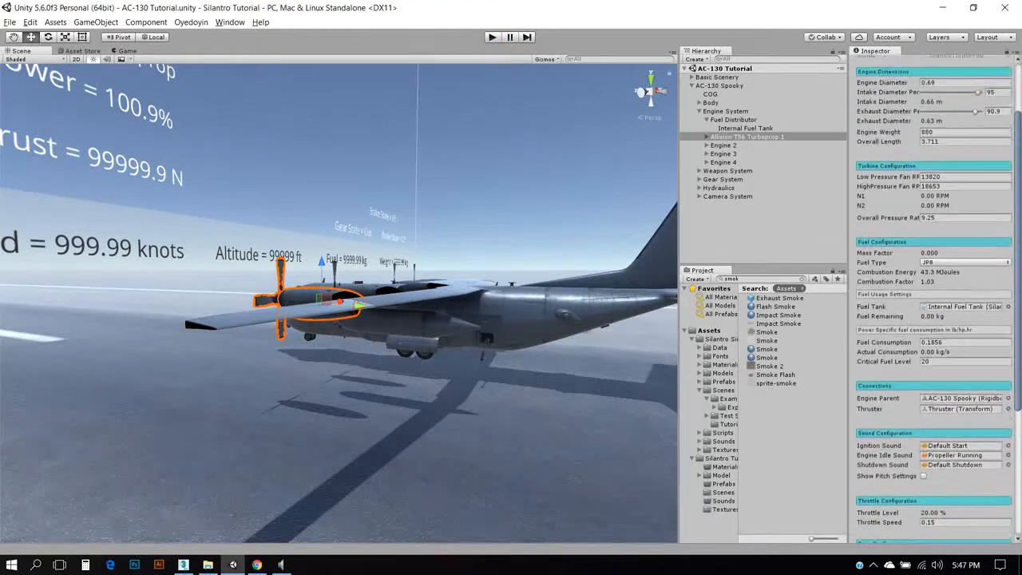
{"action": "left_click", "coordinate": [938, 177]}
{"action": "key", "text": "ctrl+c"}
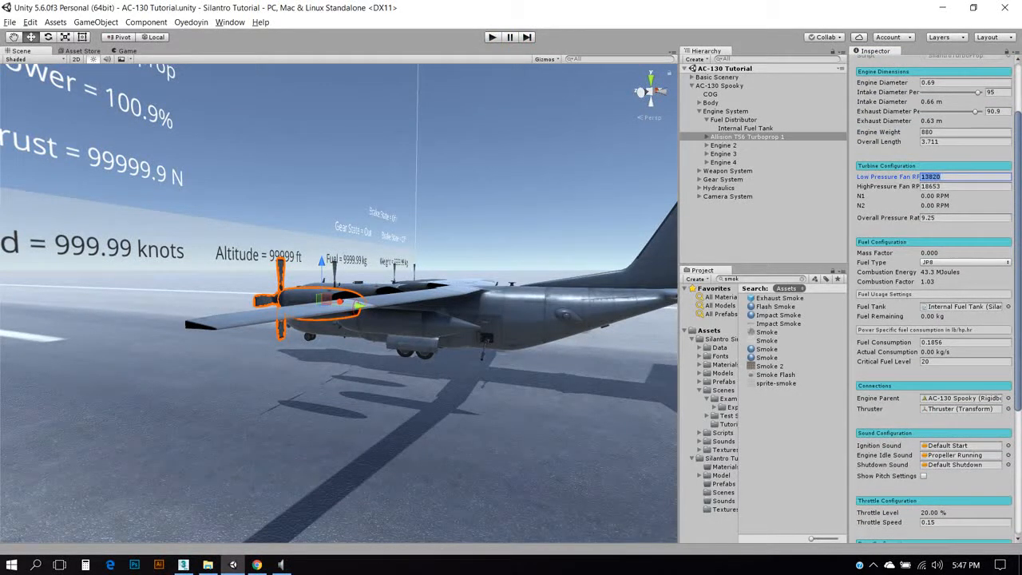
{"action": "left_click", "coordinate": [938, 186]}
{"action": "key", "text": "ctrl+v"}
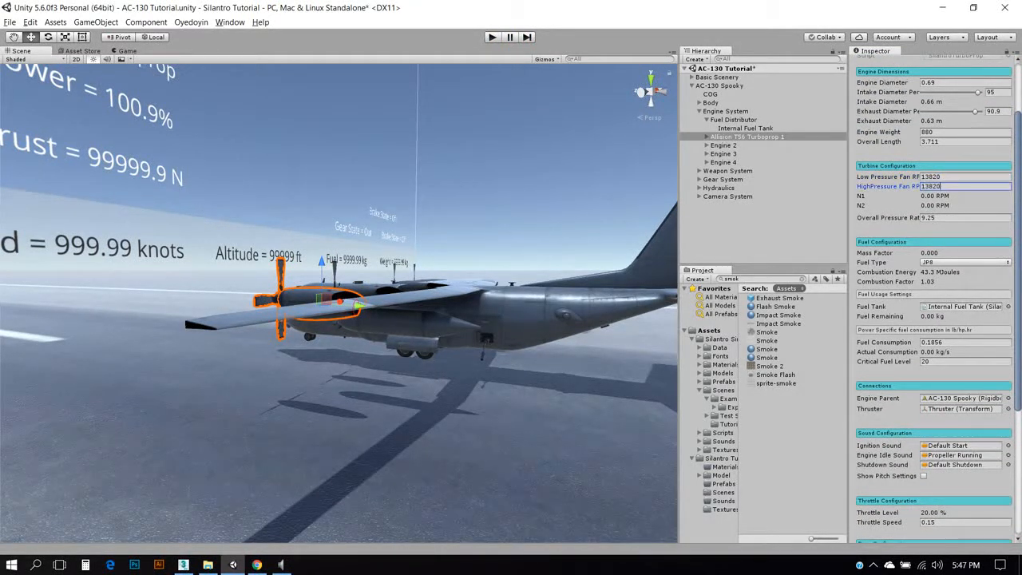
{"action": "left_click", "coordinate": [938, 177]}
{"action": "type", "text": "8653"}
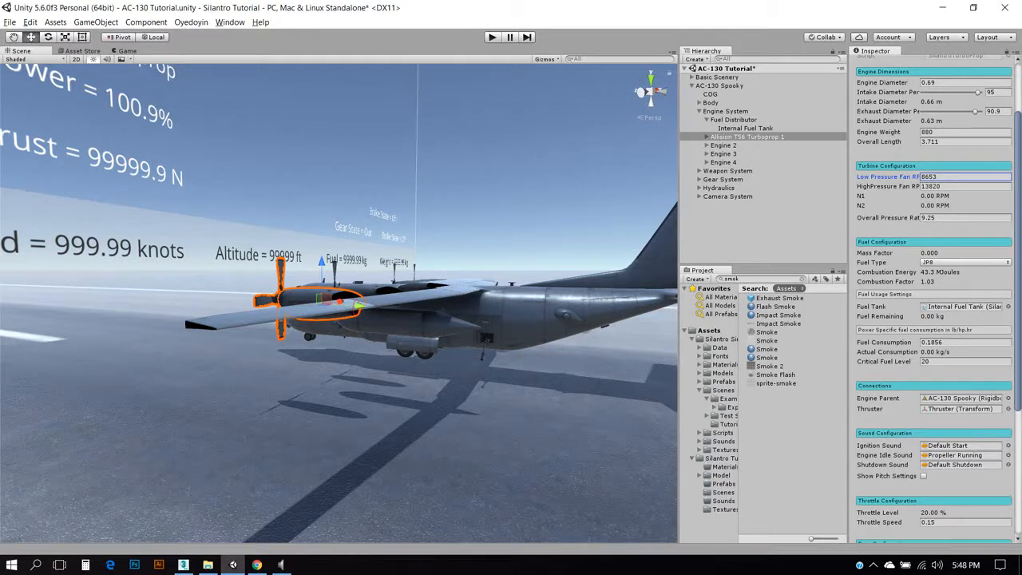
{"action": "left_click", "coordinate": [9, 22]}
{"action": "left_click", "coordinate": [32, 65]}
Step: Run the scene again, start the engine, examine its fan speeds, fuel use and brake power, and end the test
{"action": "key", "text": "ctrl+p"}
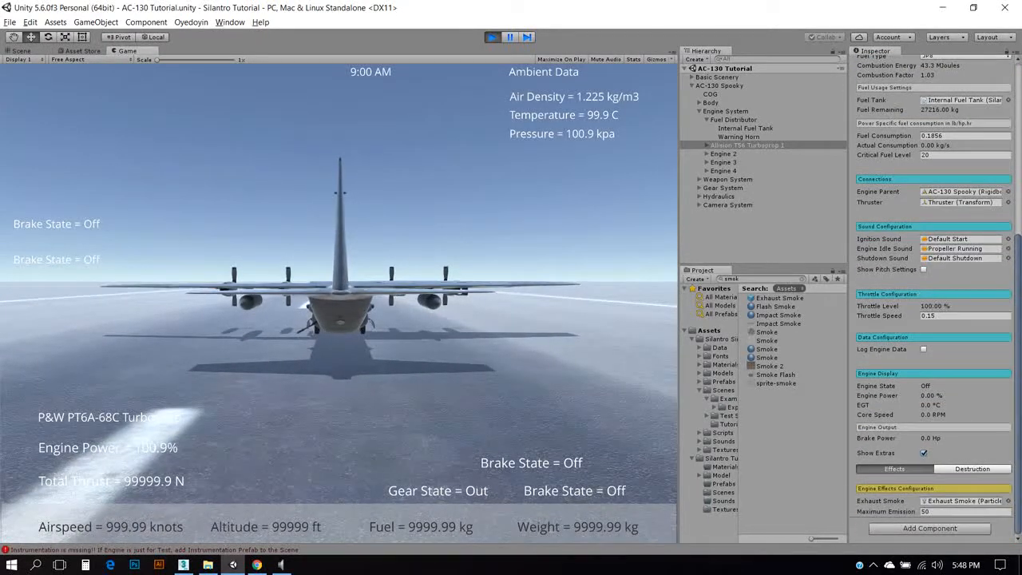
{"action": "key", "text": "F1"}
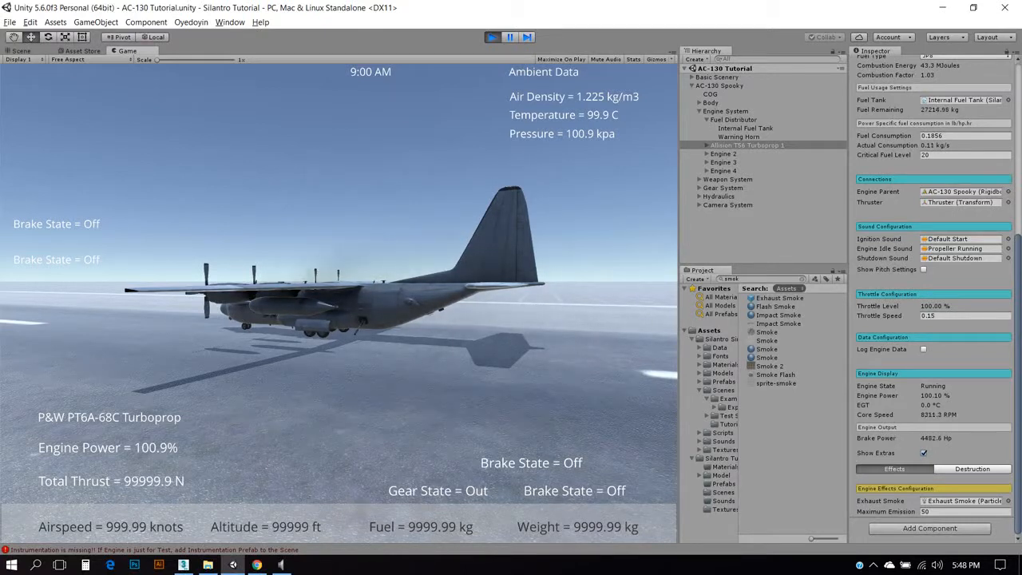
{"action": "scroll", "coordinate": [930, 296], "scroll_direction": "up", "scroll_amount": 10}
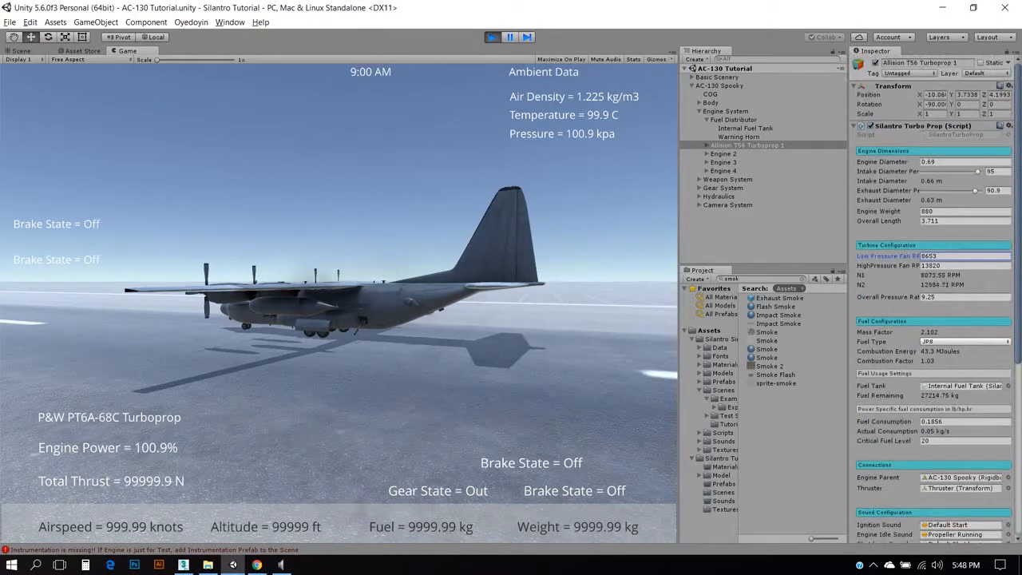
{"action": "scroll", "coordinate": [930, 296], "scroll_direction": "down", "scroll_amount": 10}
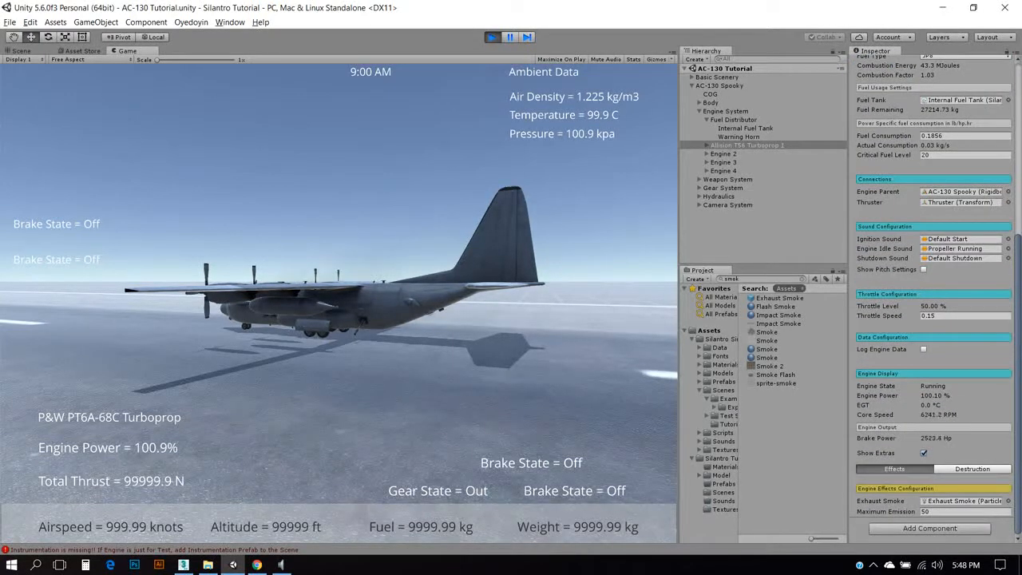
{"action": "key", "text": "ctrl+p"}
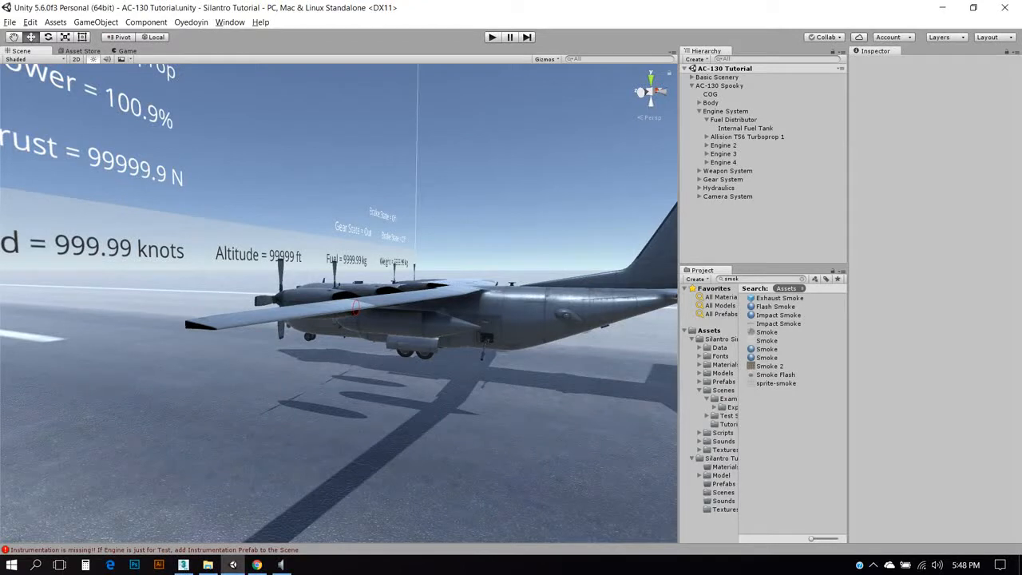
Step: Collapse the Fuel Distributor group in the hierarchy and bring the aircraft's wing engines into view
{"action": "left_click", "coordinate": [706, 119]}
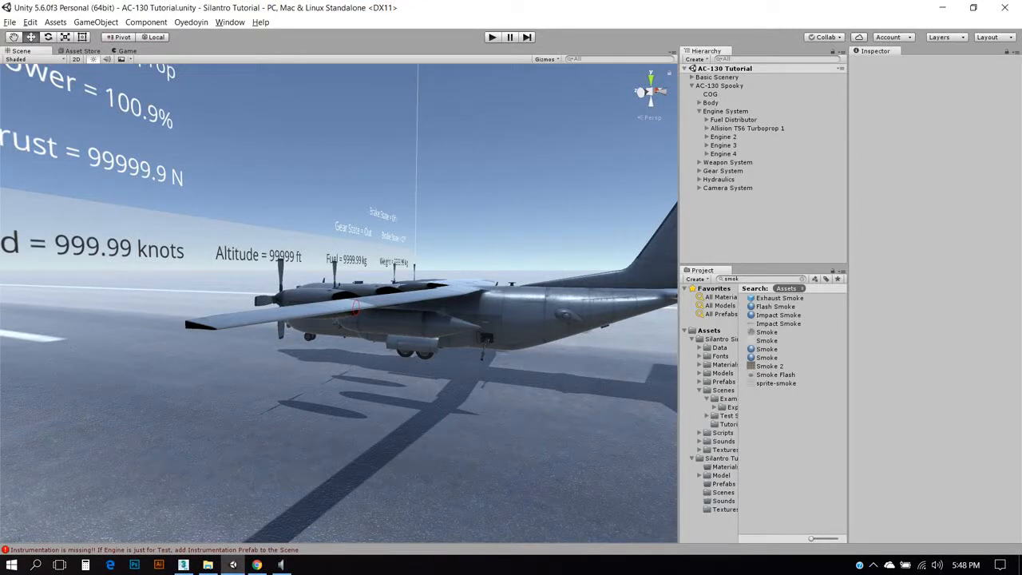
{"action": "left_click_drag", "start_coordinate": [339, 304], "coordinate": [574, 375], "text": "alt"}
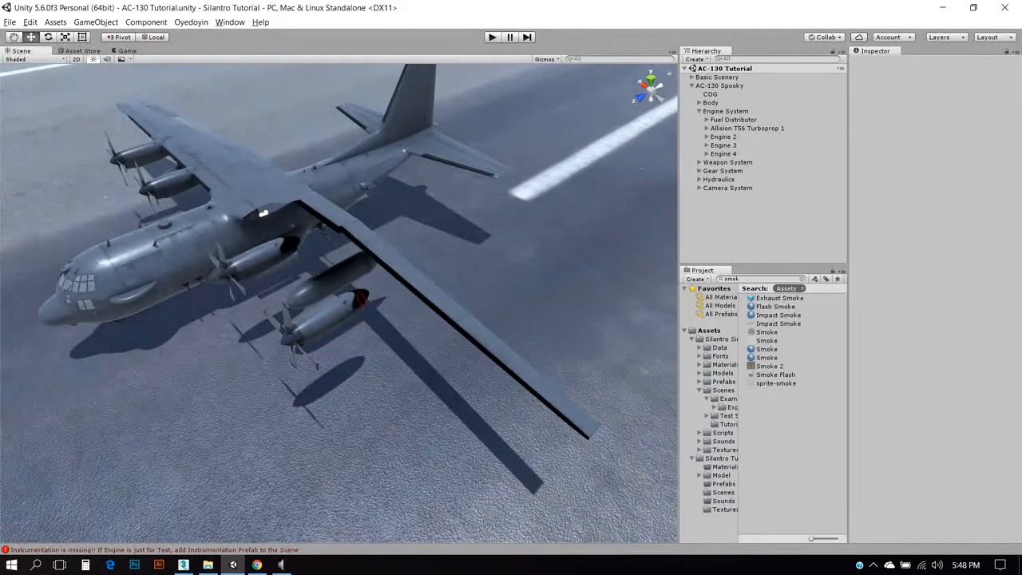